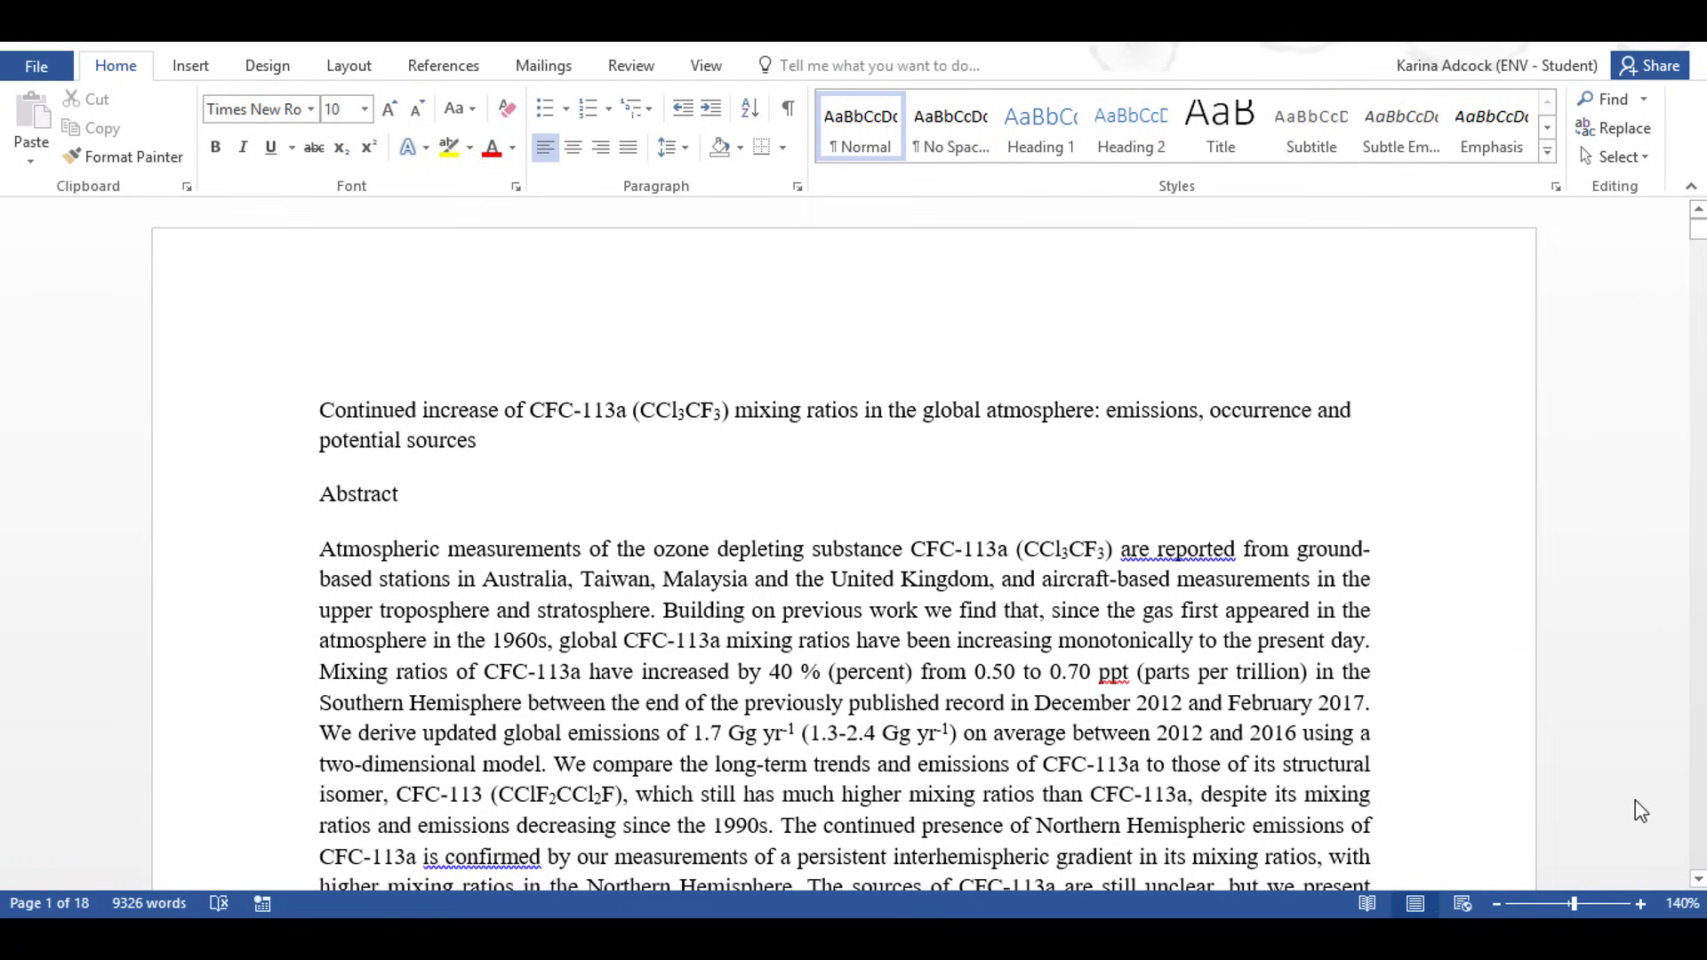
Set Heading 2 to always show among the recommended styles.
click(1698, 880)
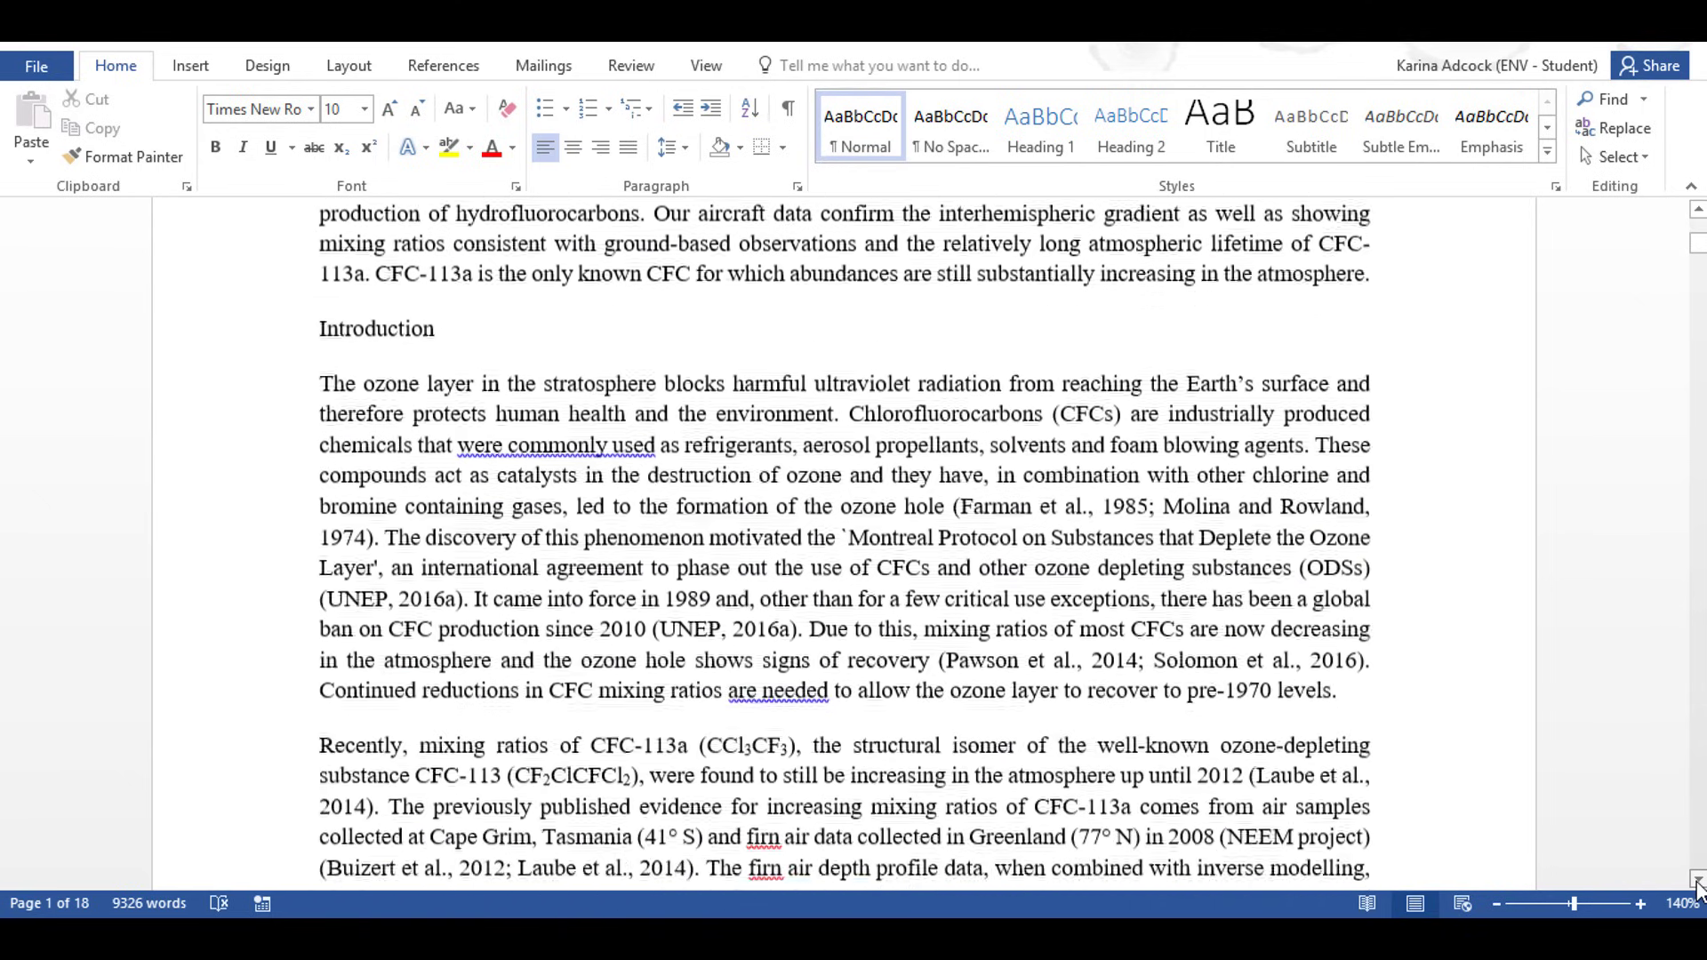
drag(1698, 881, 1698, 881)
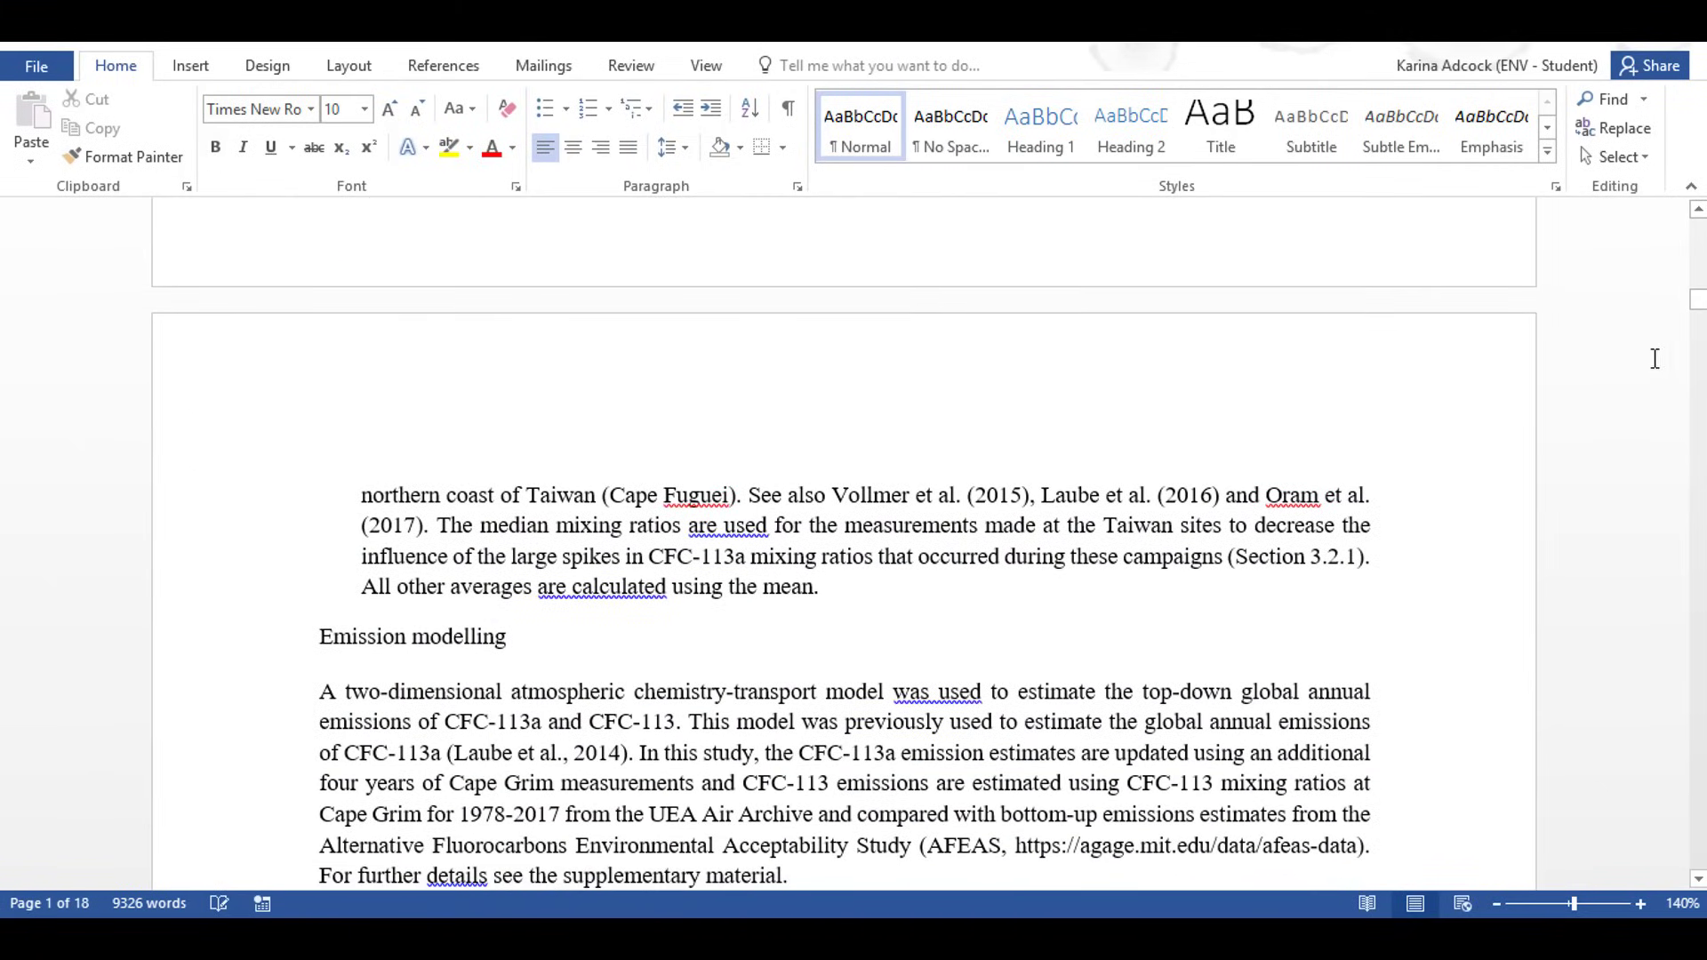
drag(1698, 301, 1698, 220)
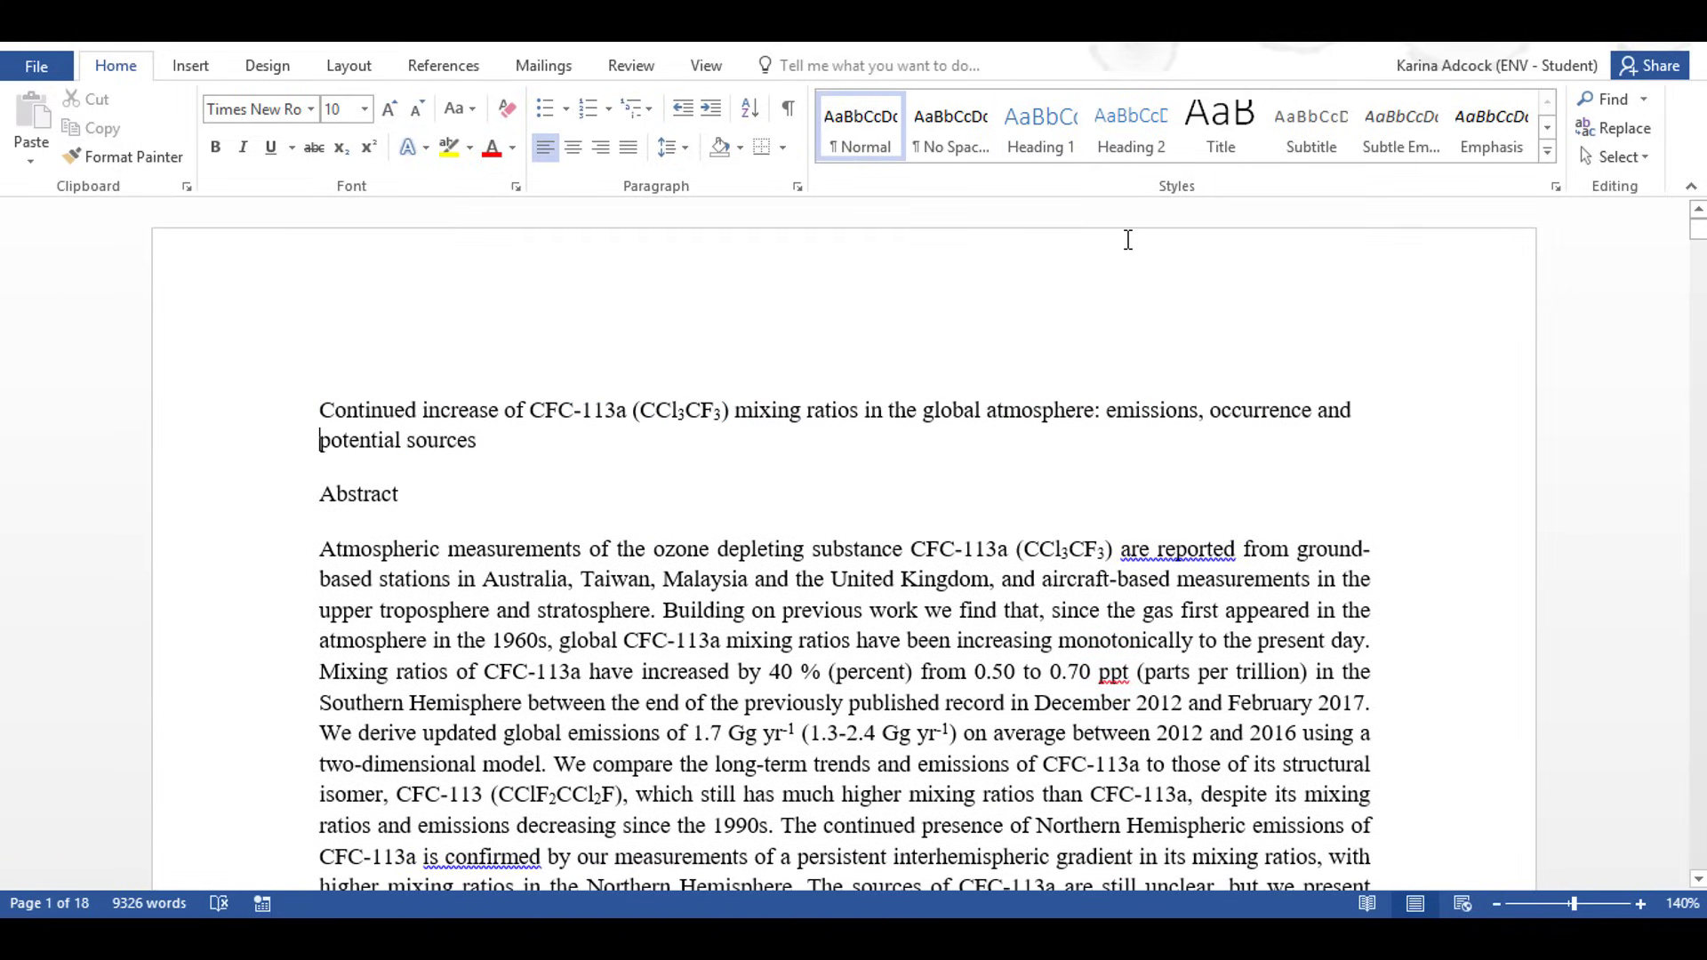
click(1555, 186)
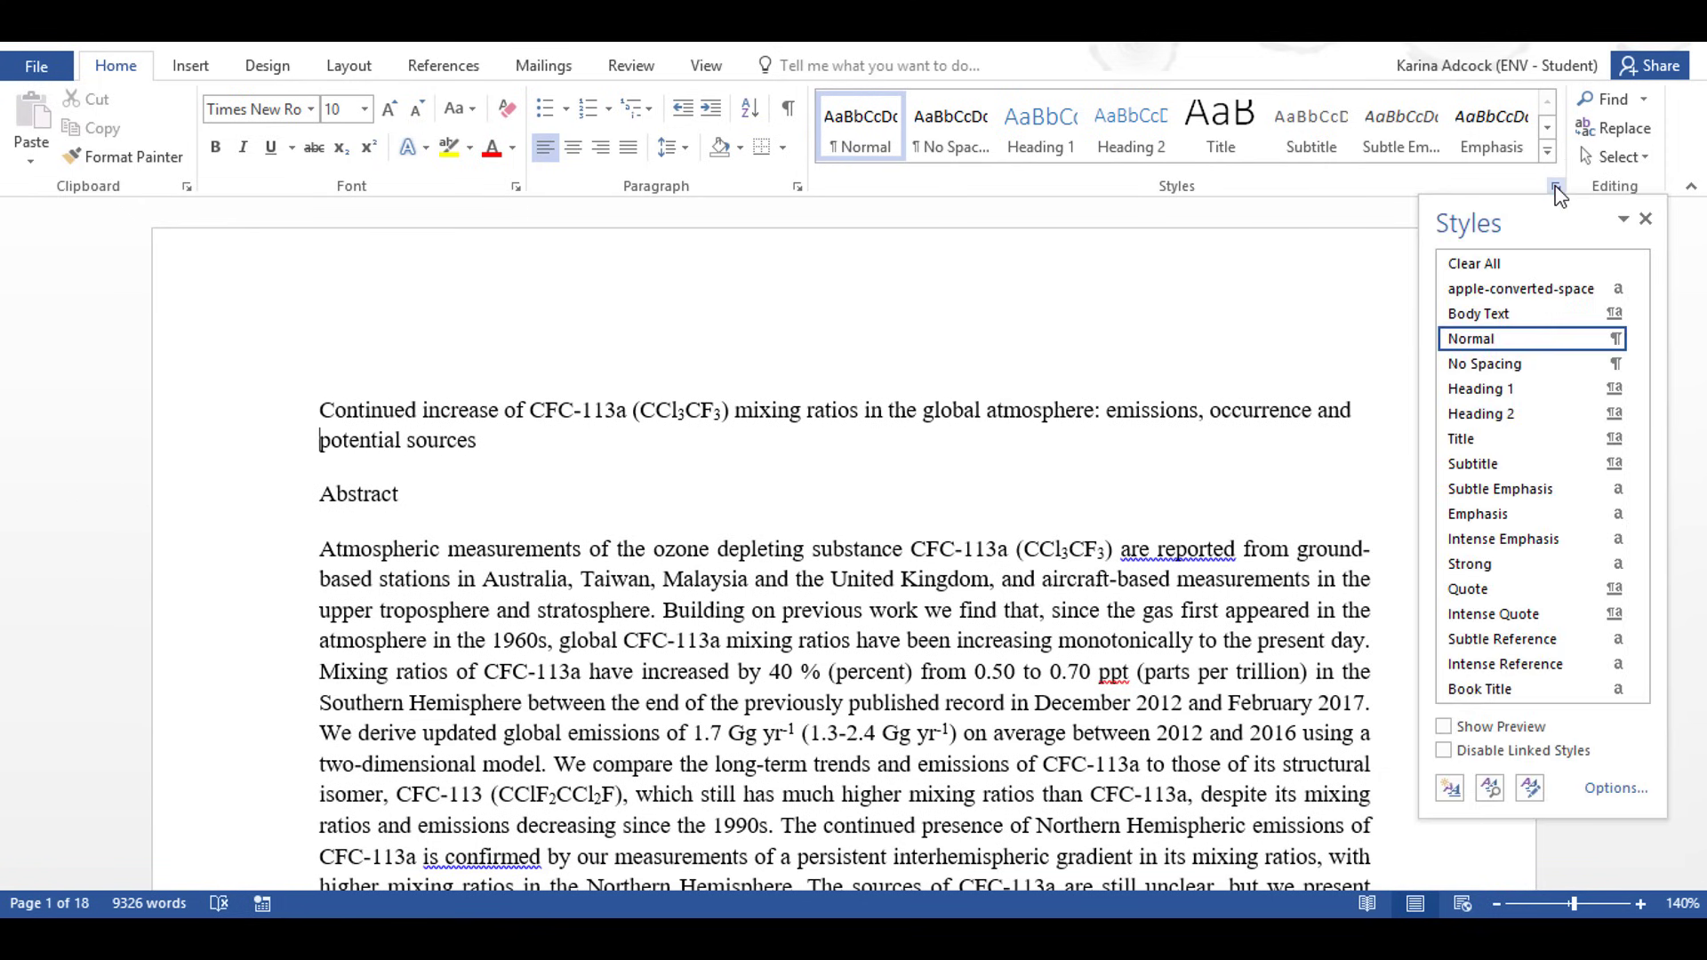
click(1529, 788)
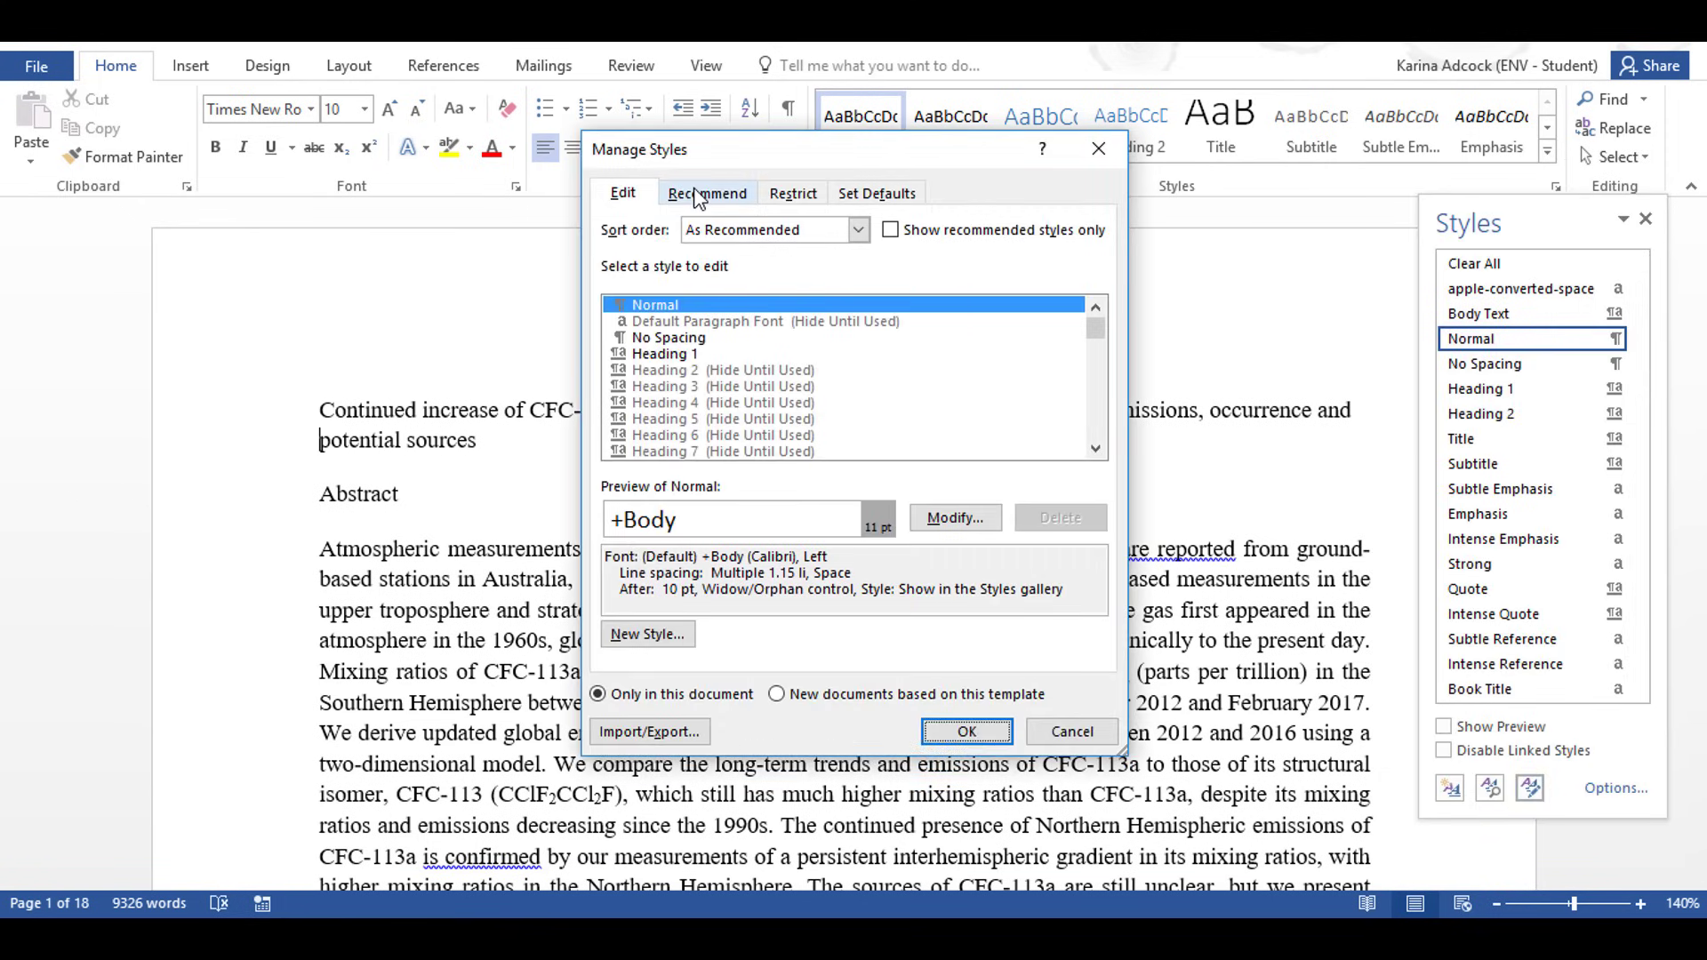
click(698, 196)
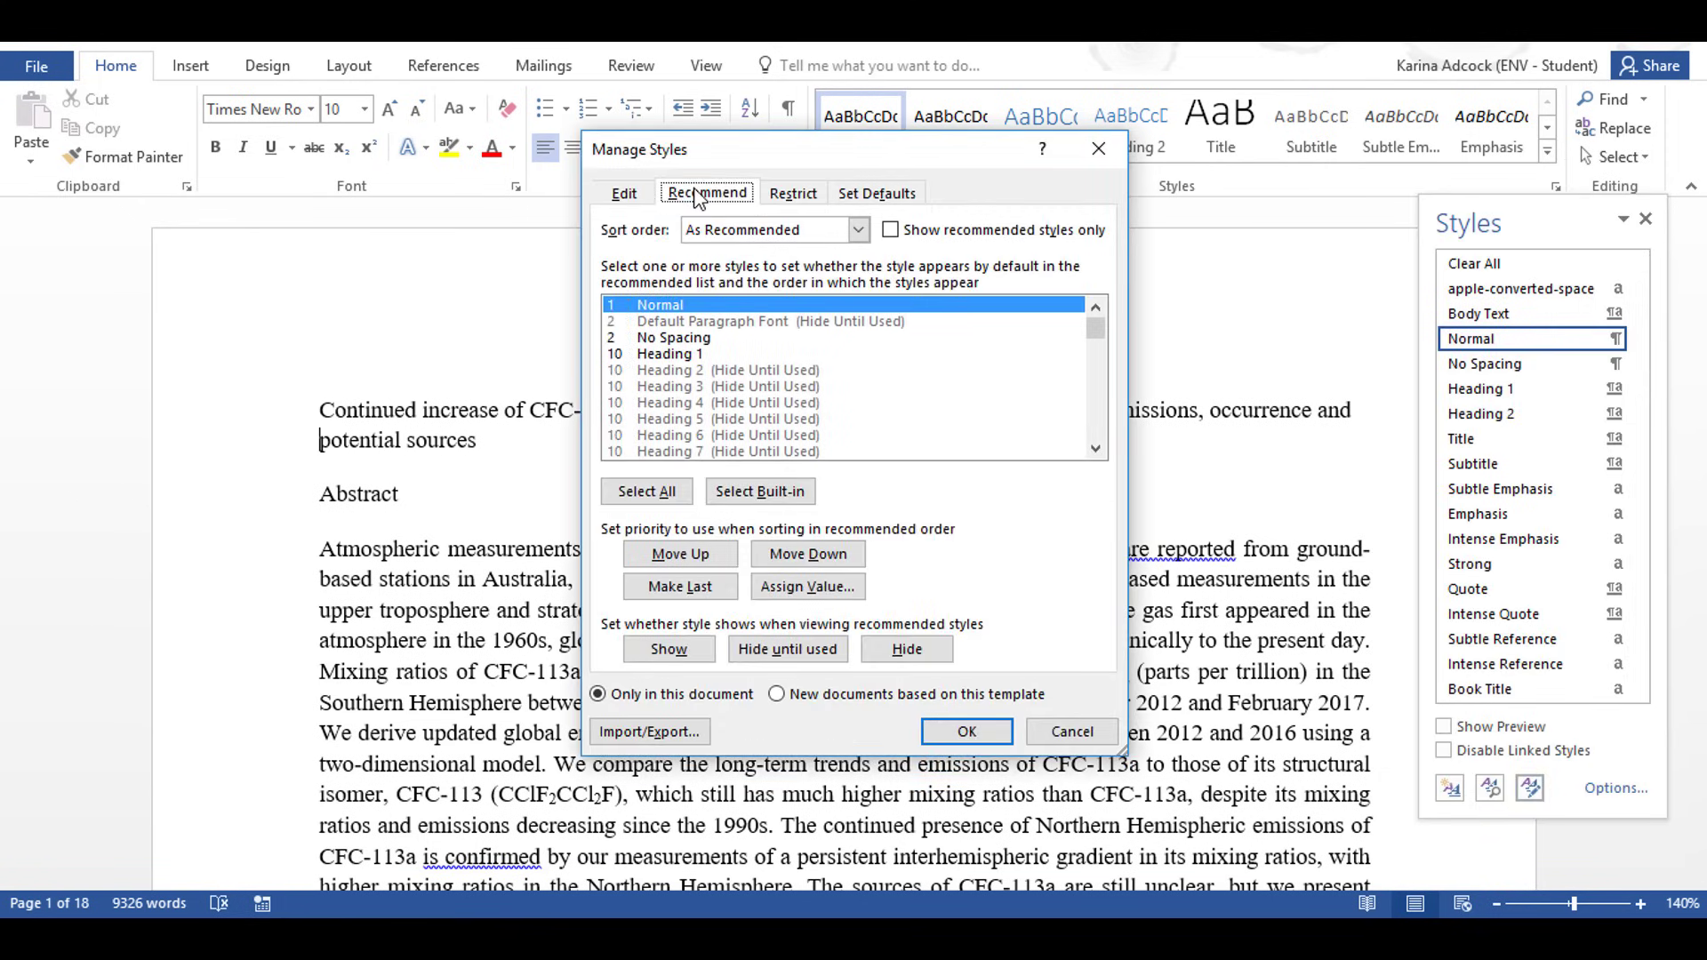
click(710, 371)
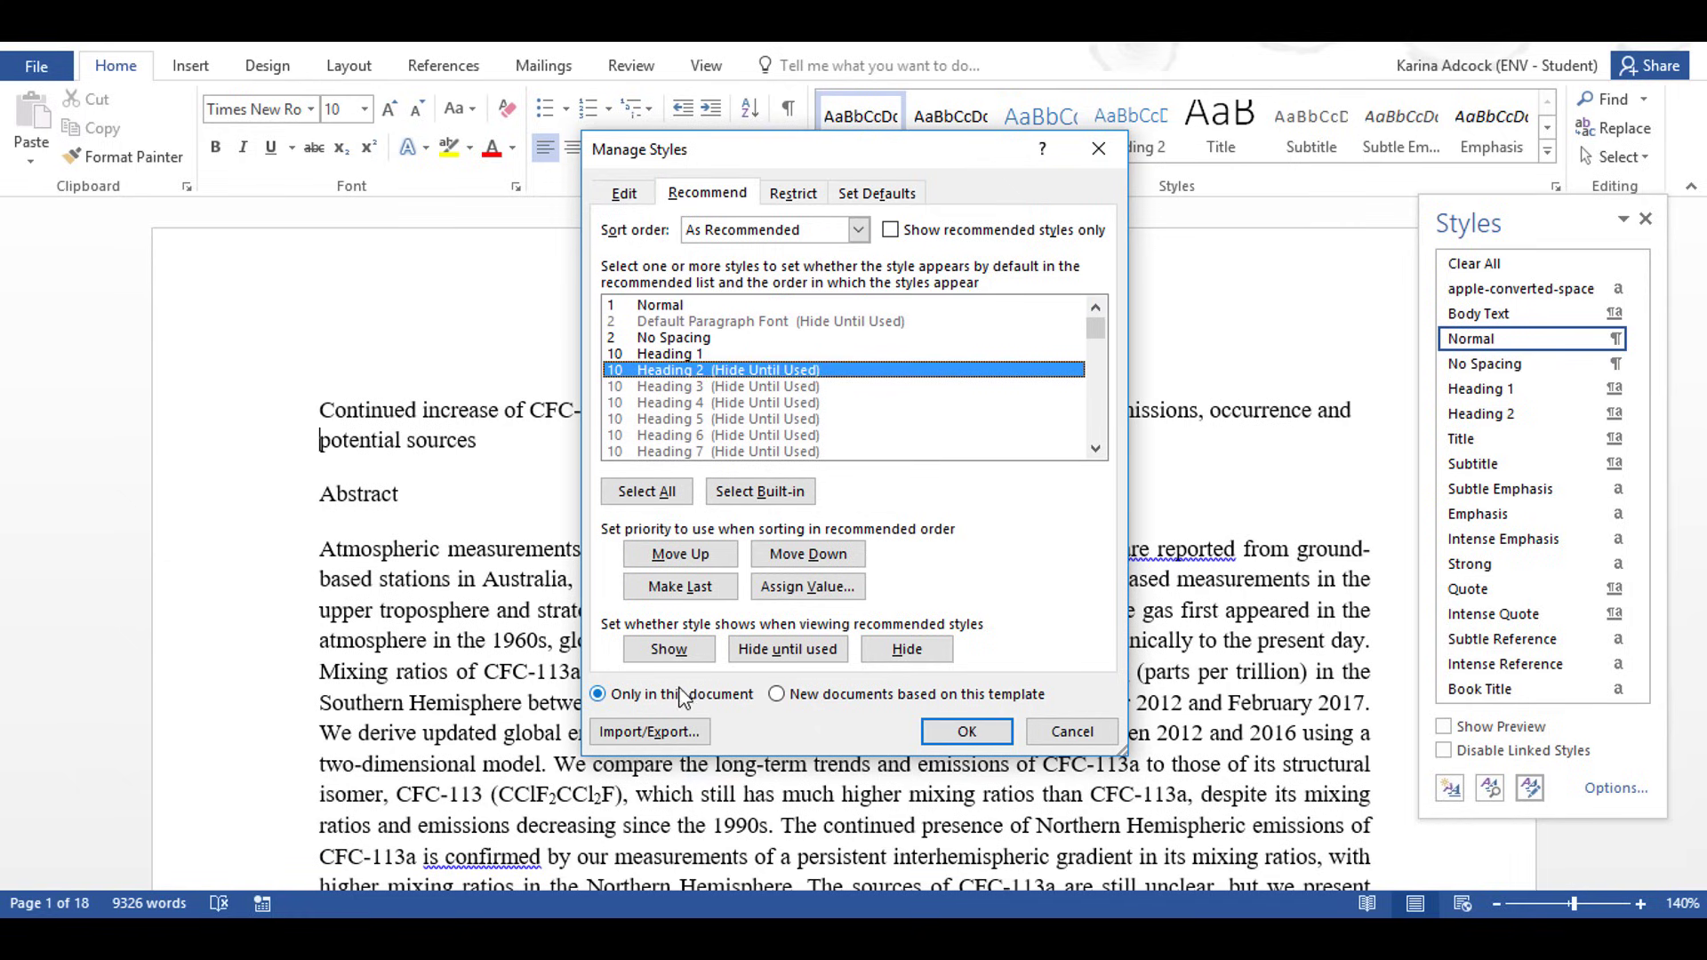
click(674, 650)
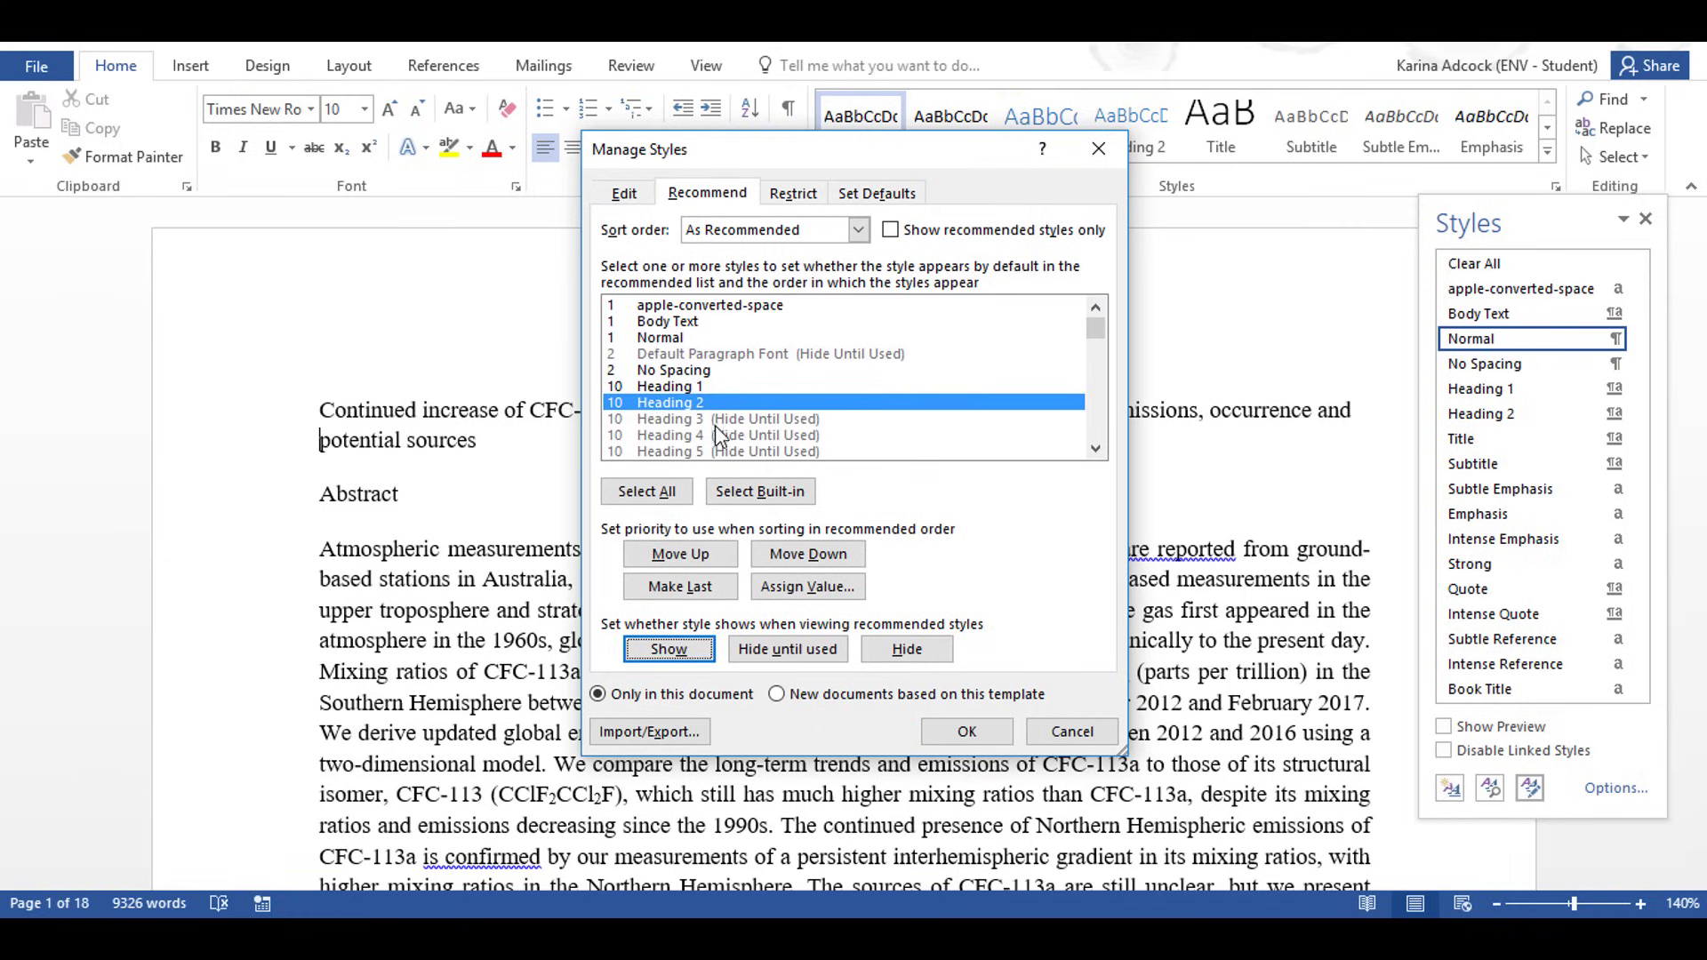
Set Heading 3 to always show as recommended too, and apply the change.
click(715, 420)
click(665, 652)
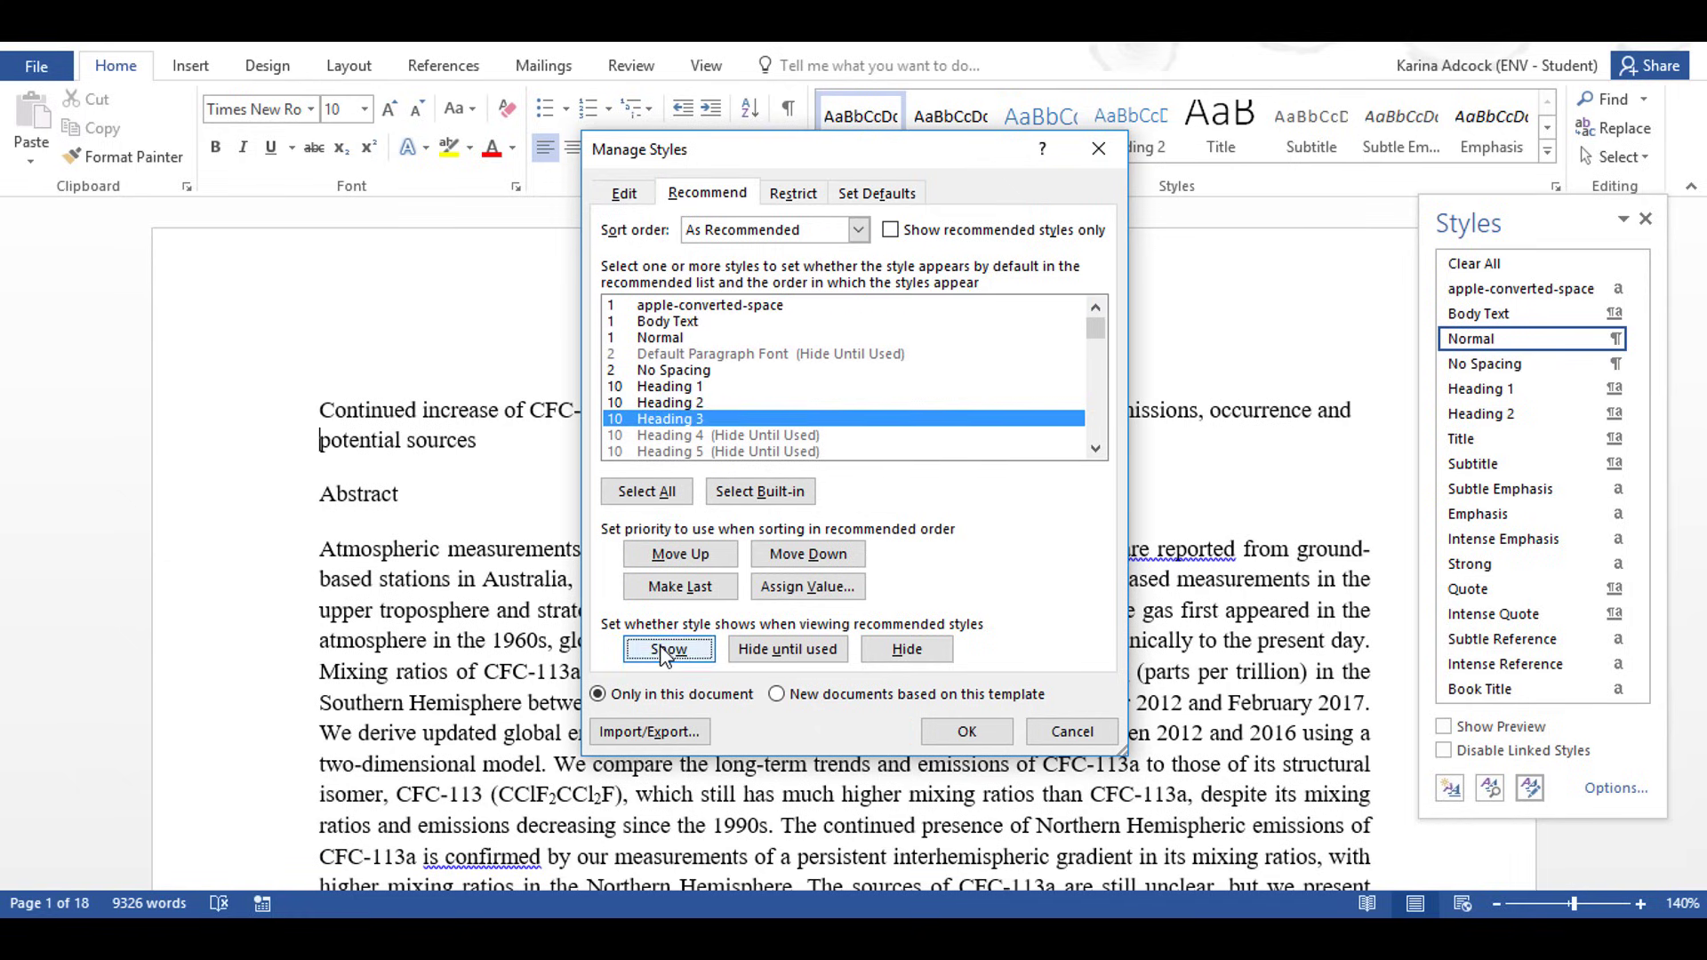
click(1095, 449)
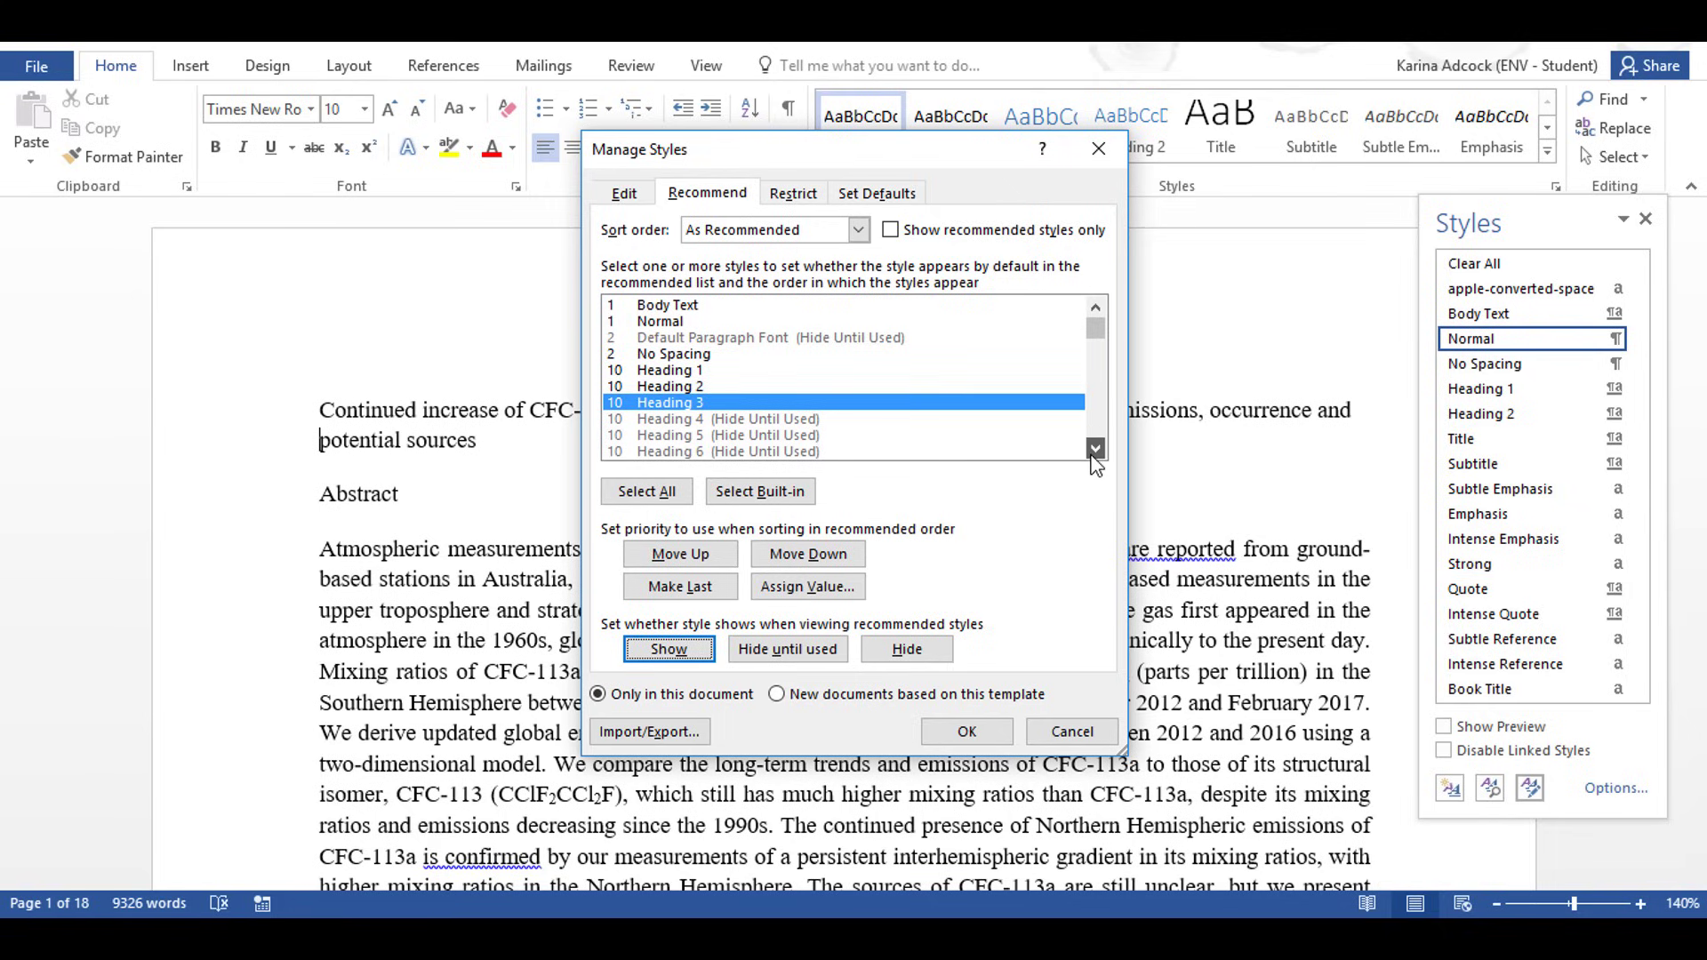
click(1095, 308)
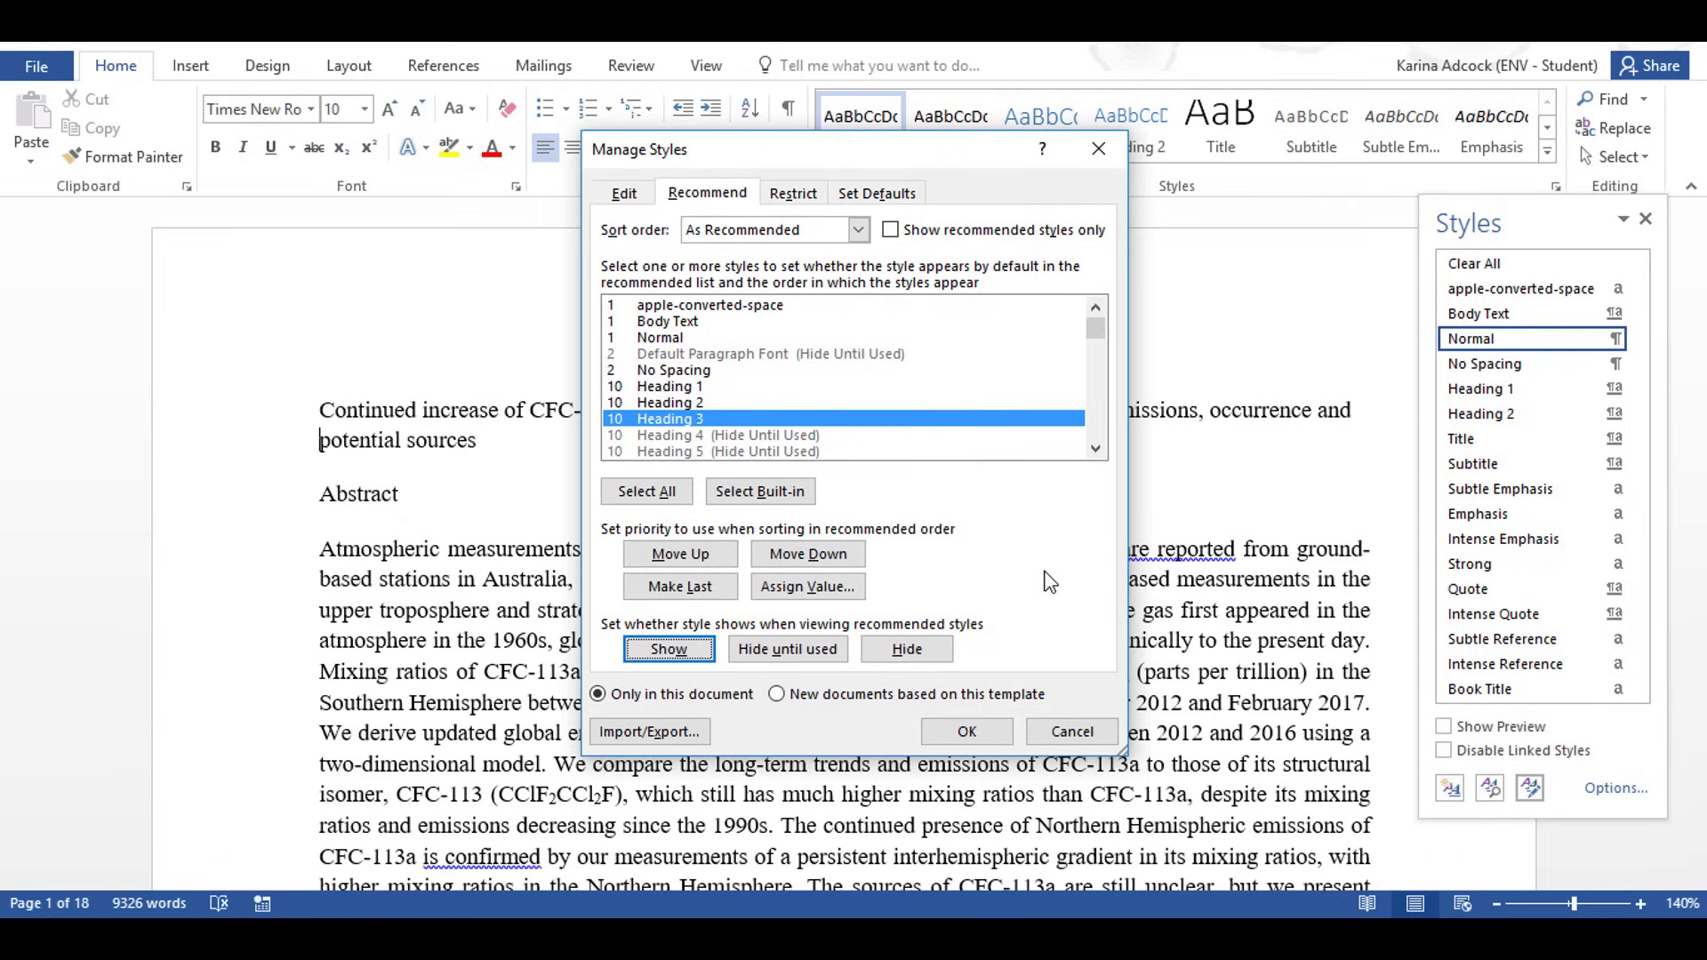
click(982, 734)
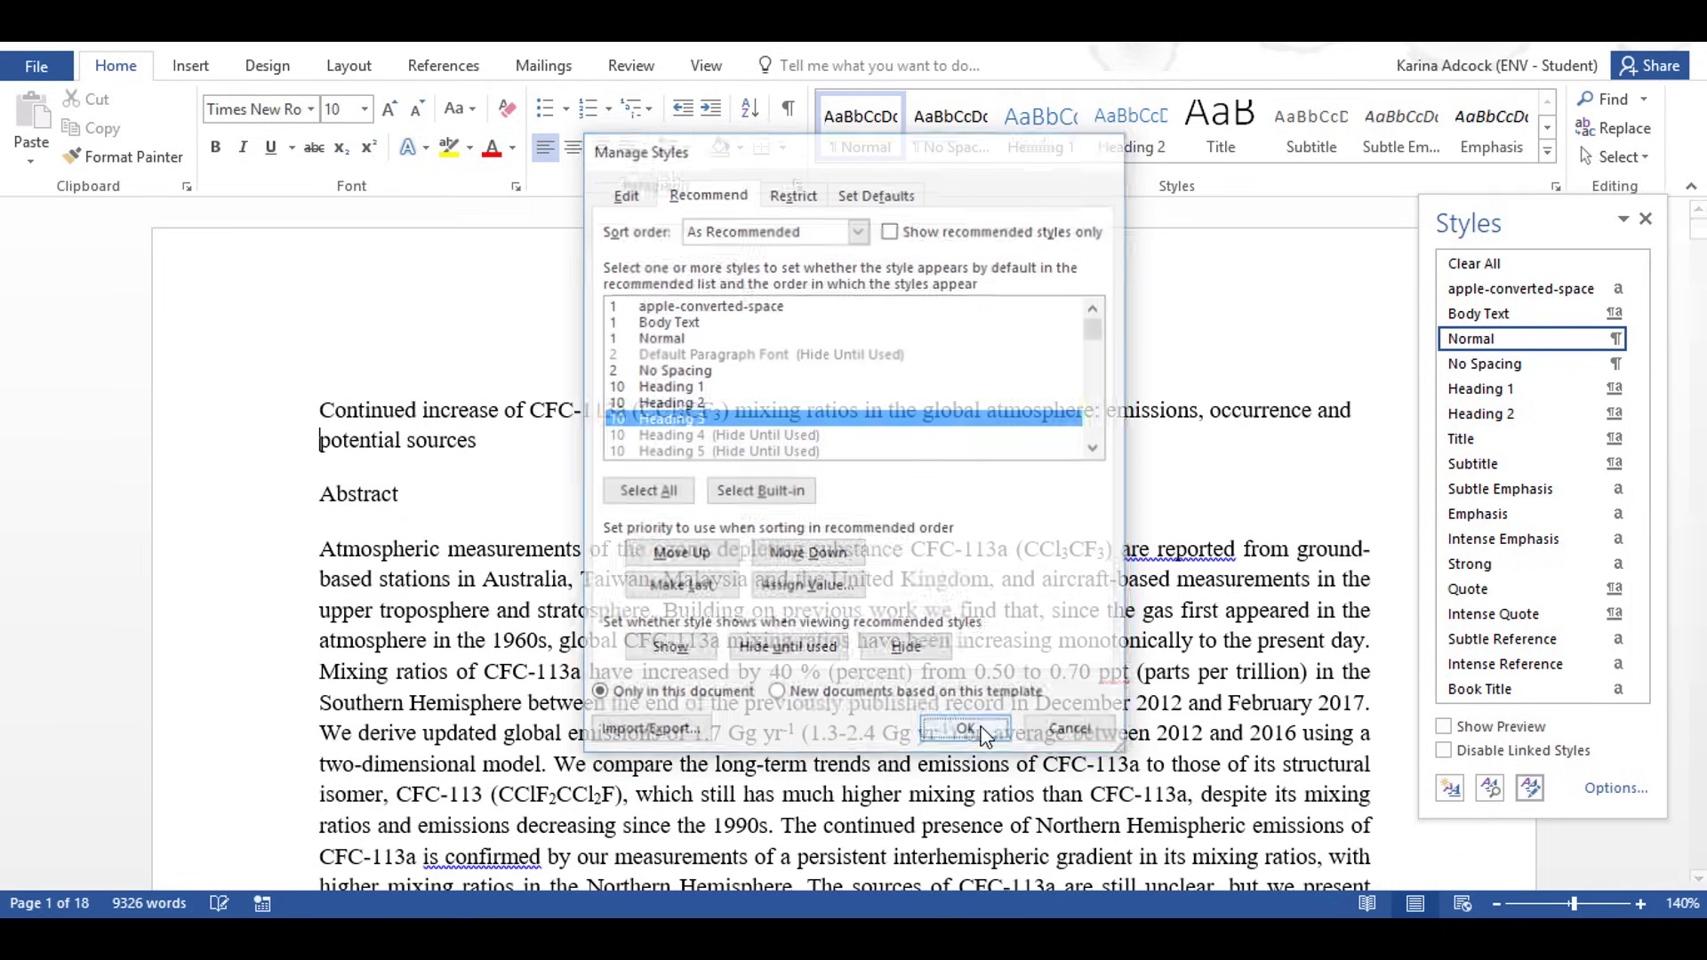
click(1645, 220)
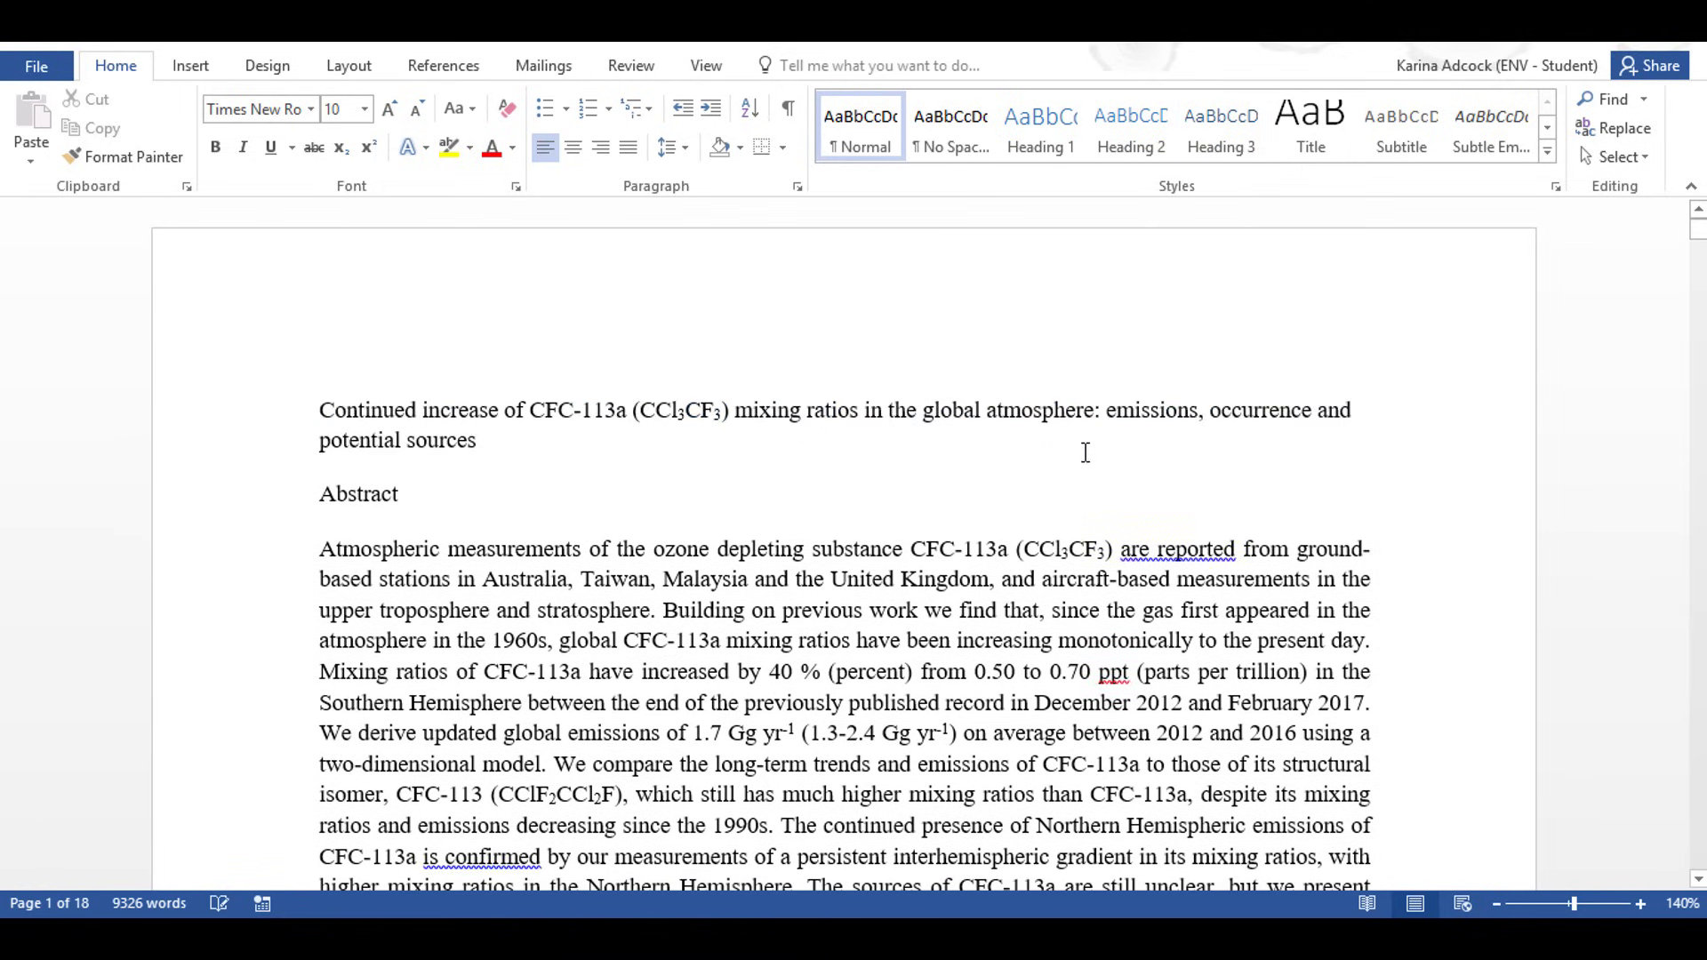
Start a new multilevel list whose level 1 reads 'Chapter 1' with 1, 2, 3 numbering.
click(646, 114)
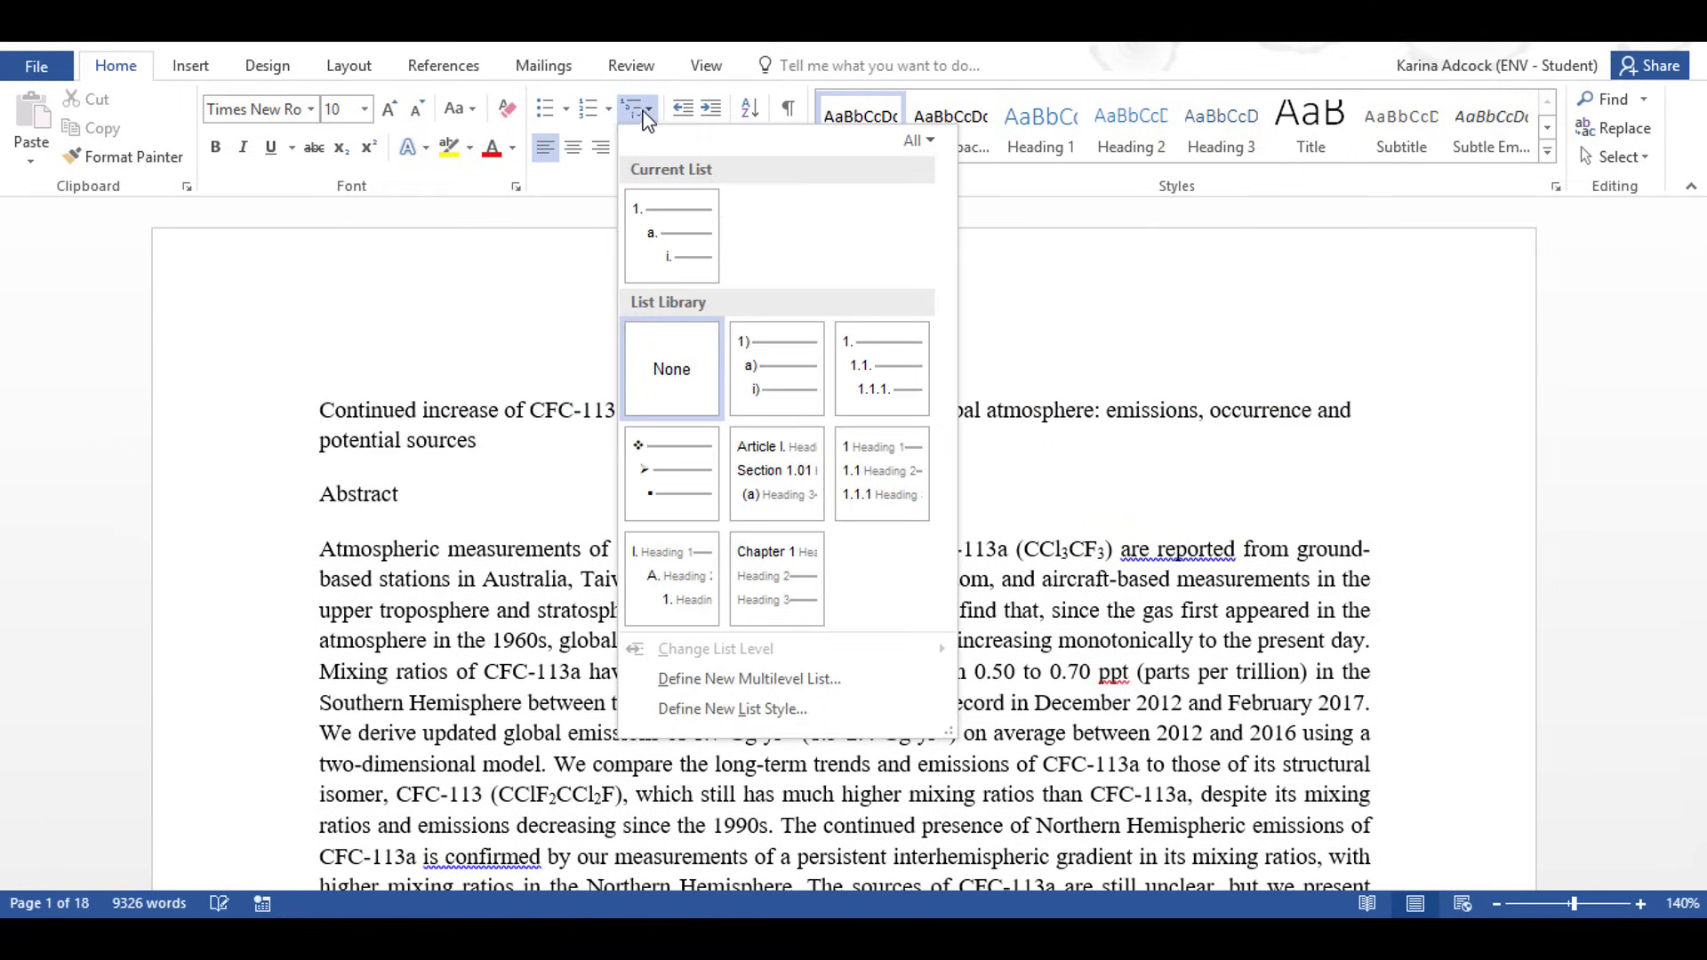
click(807, 684)
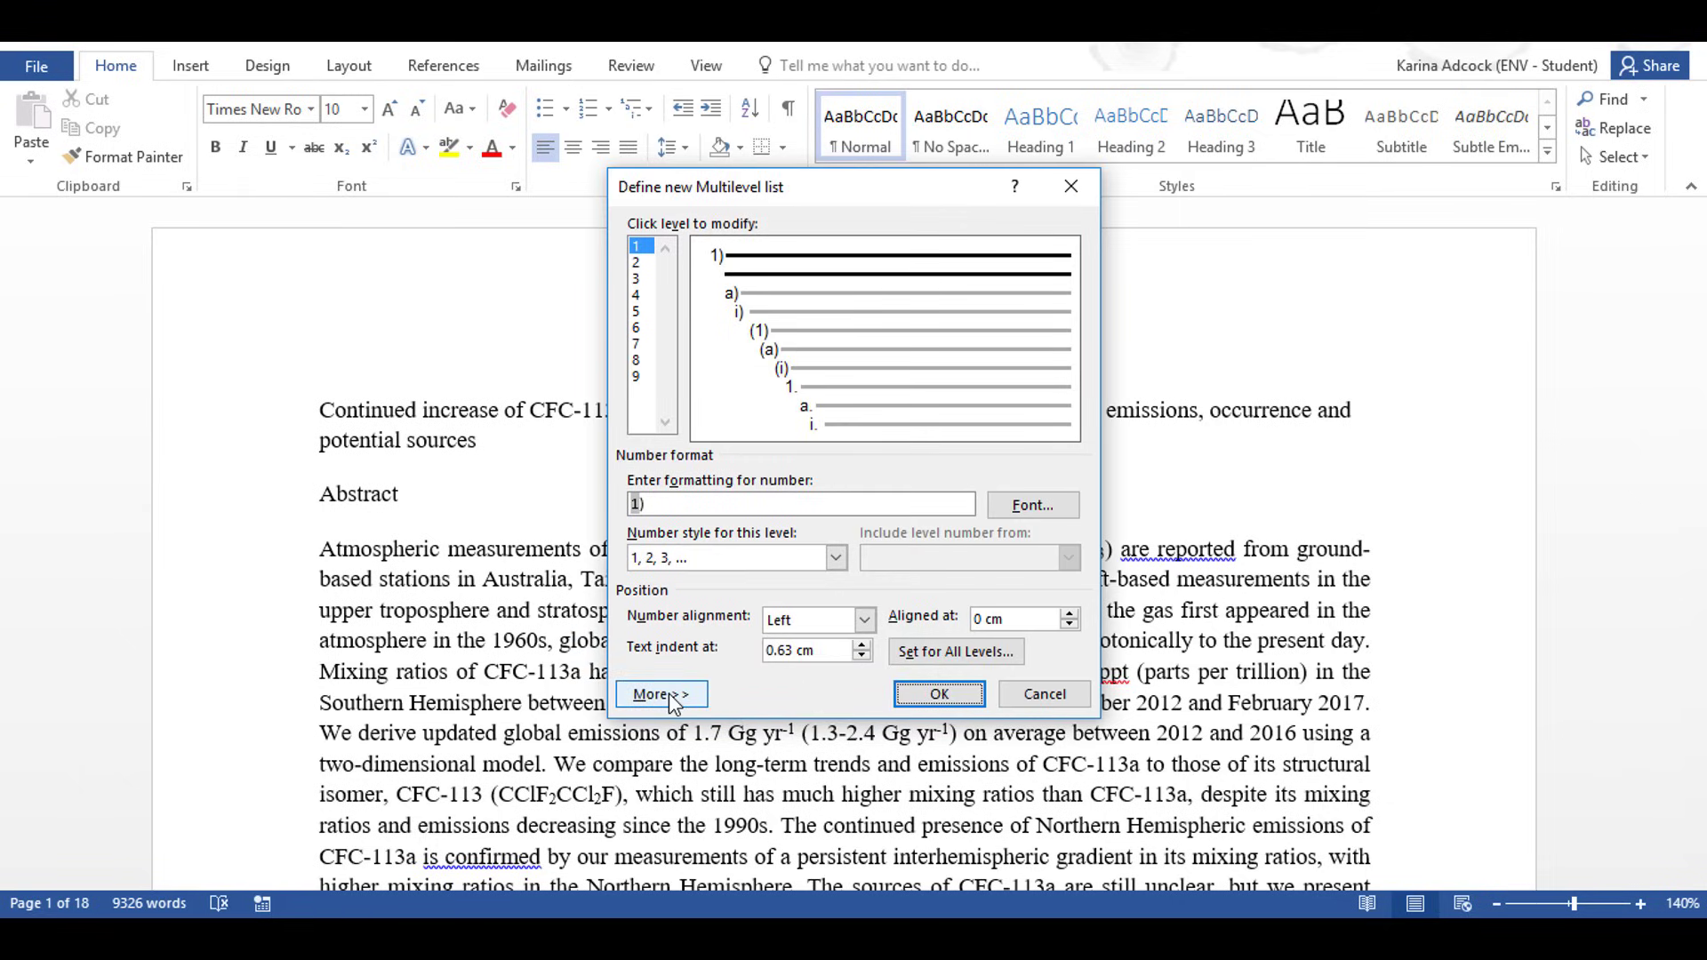
click(668, 696)
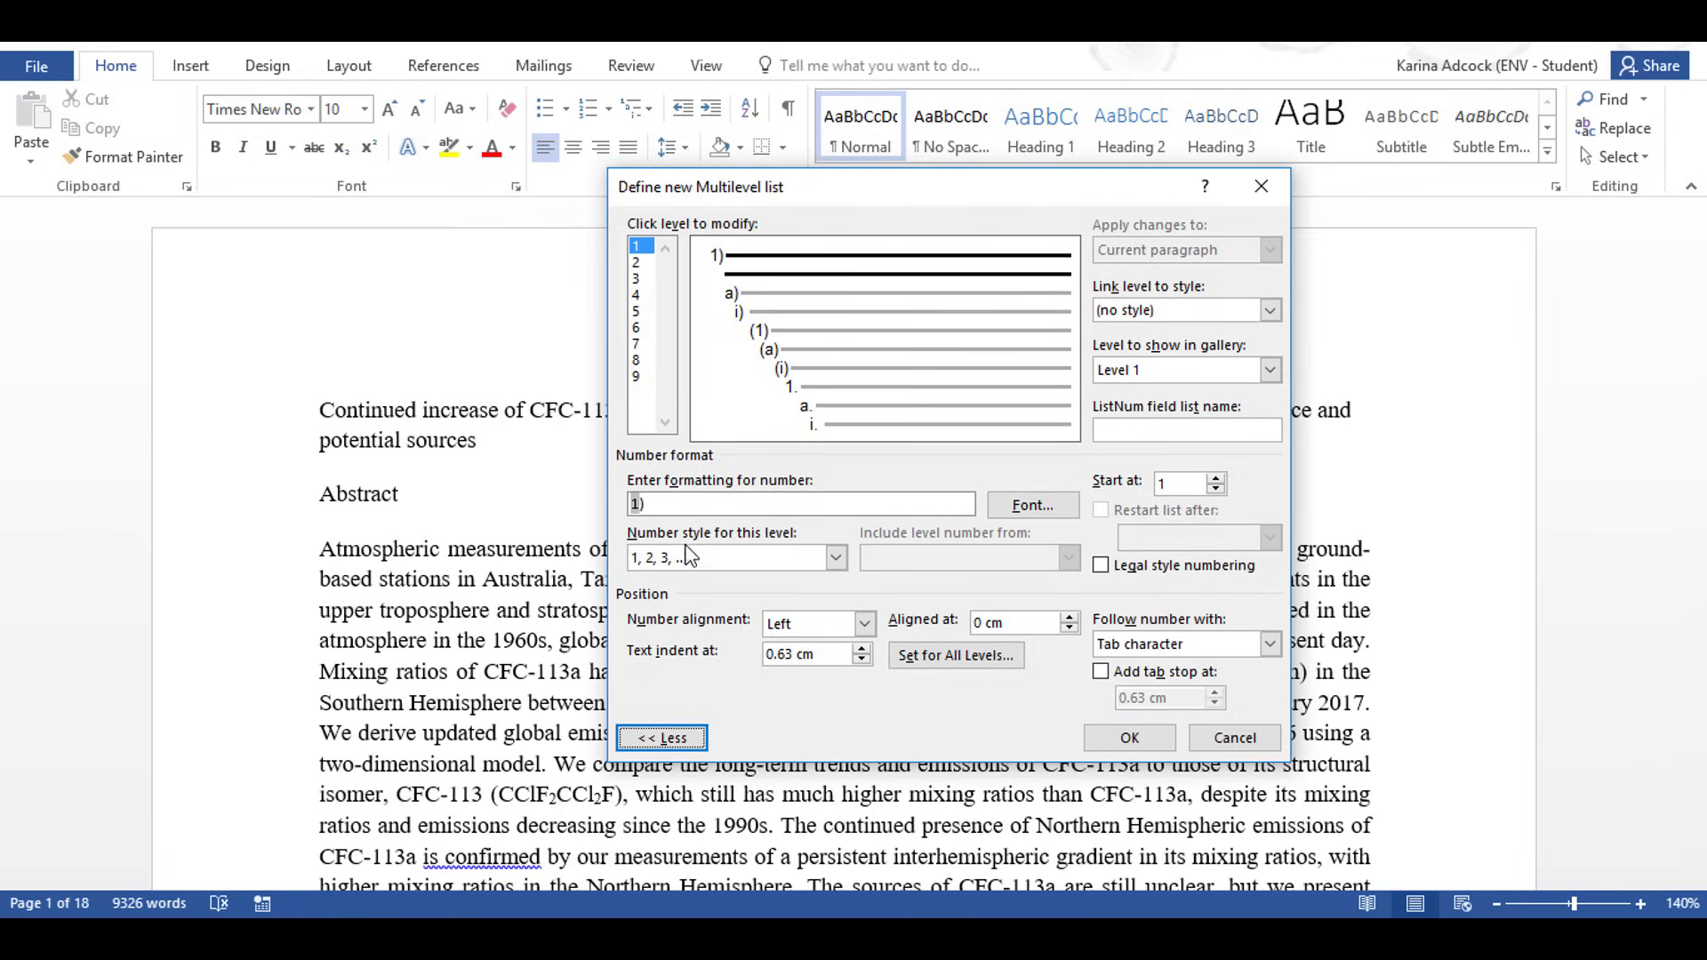
click(665, 505)
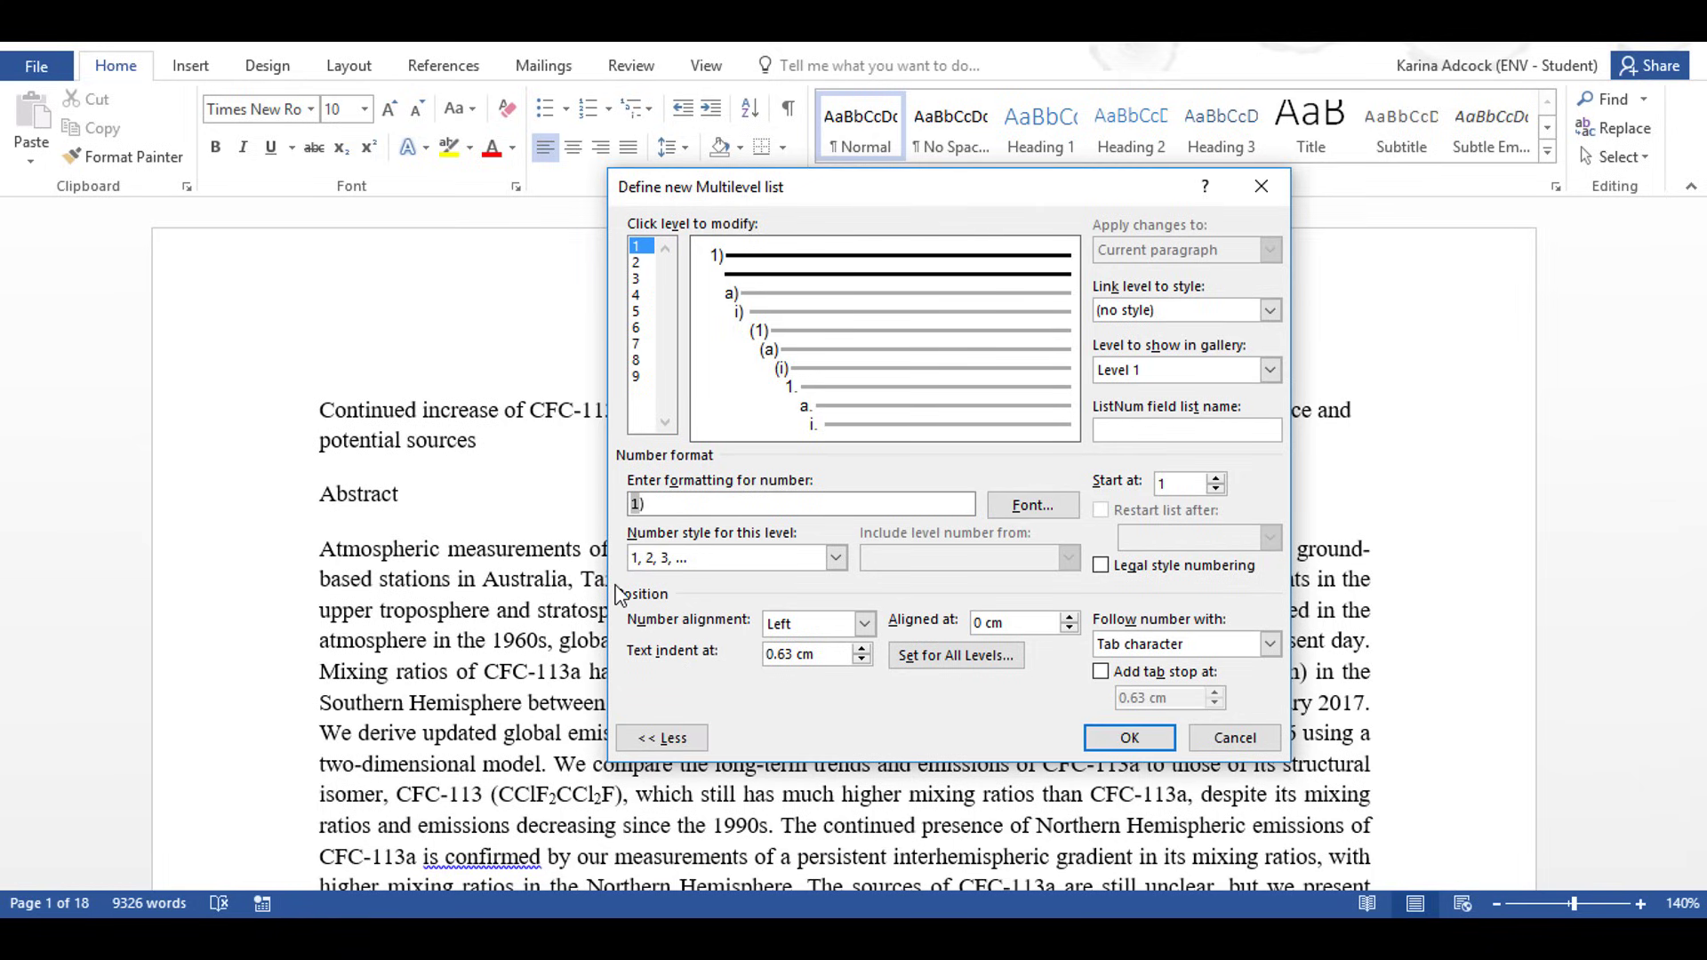
key(BackSpace)
key(BackSpace)
text(Chapter)
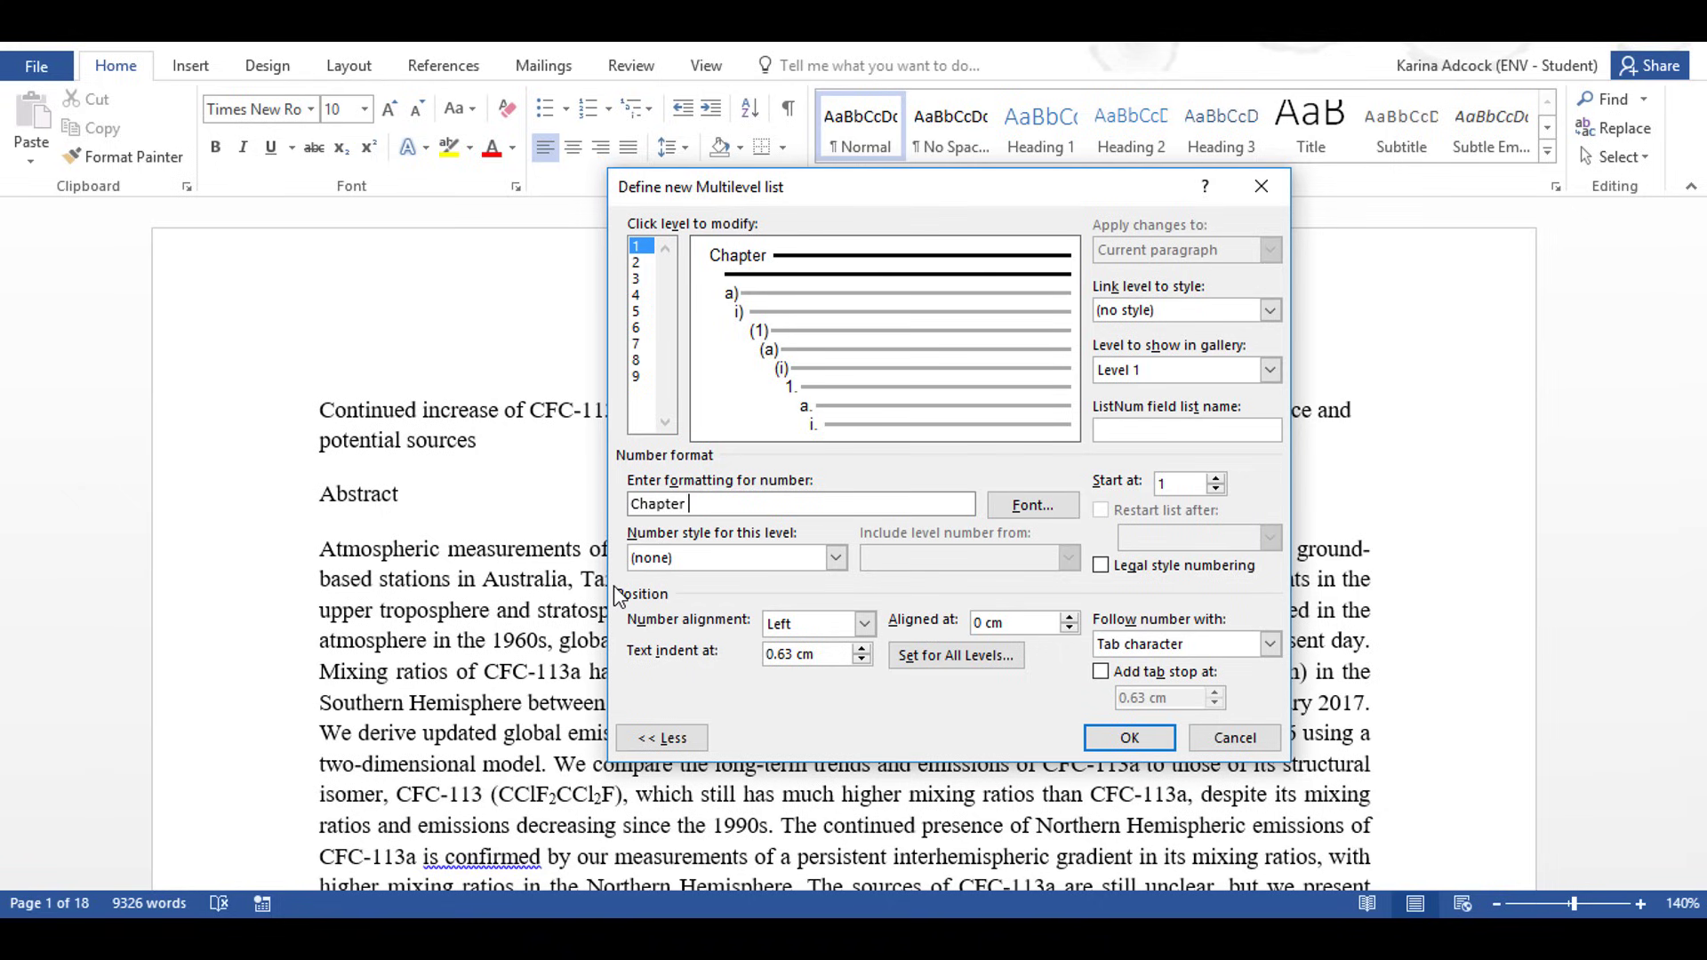
click(836, 558)
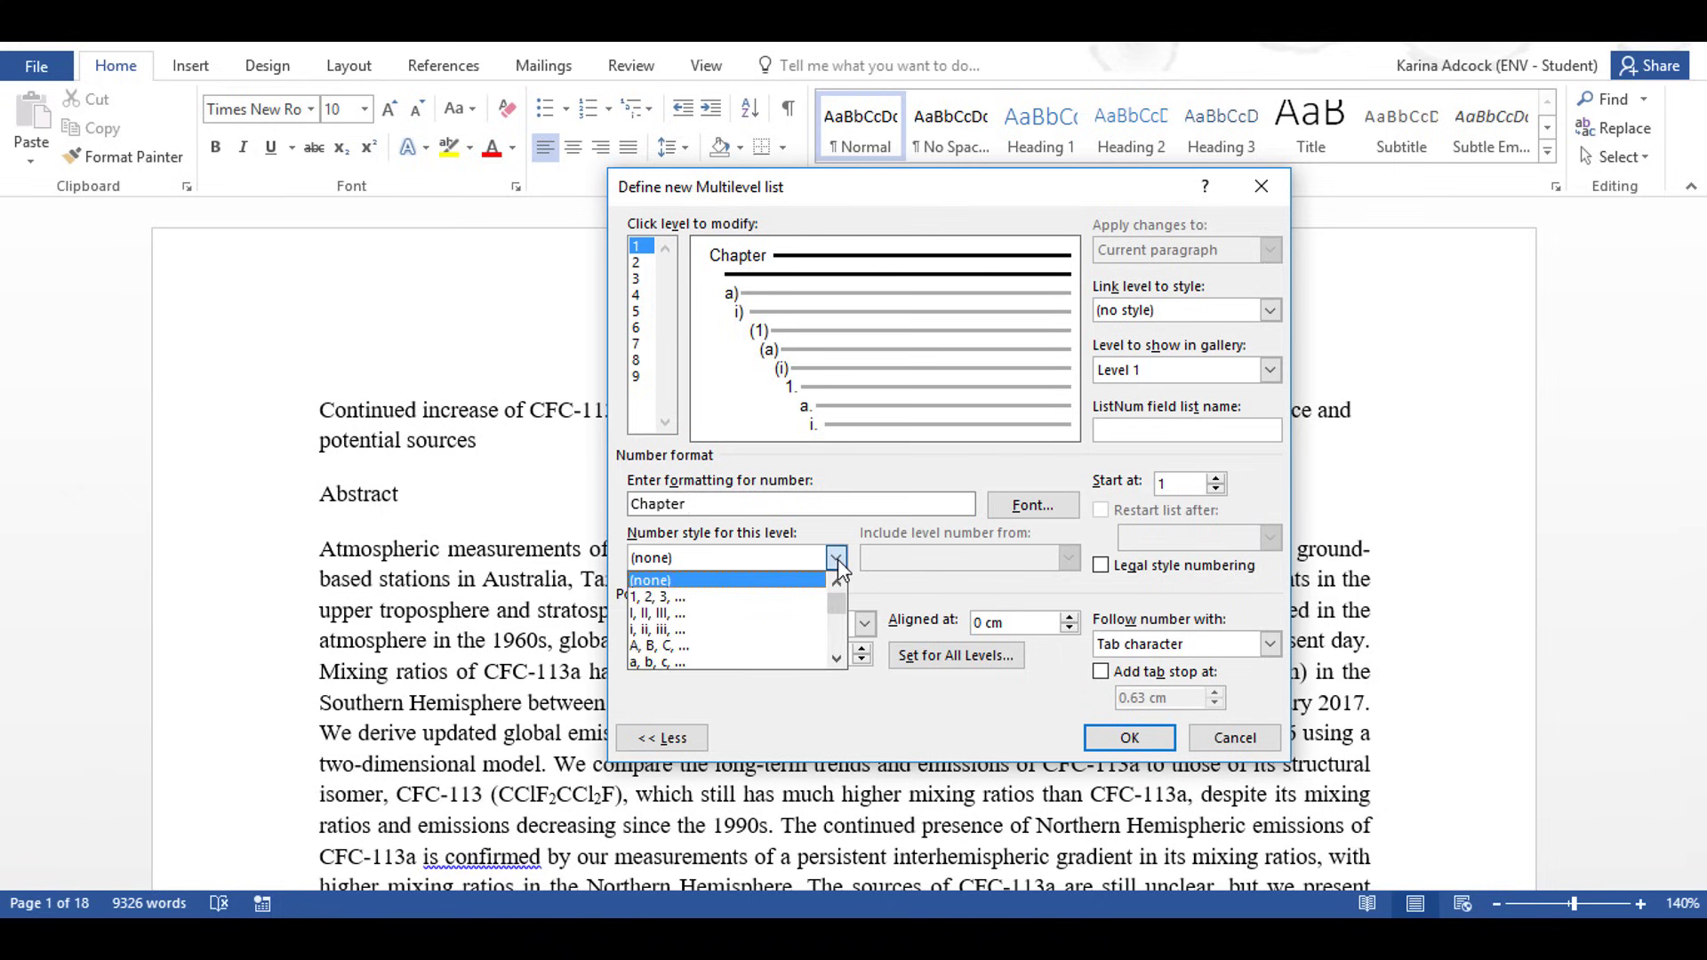
click(791, 596)
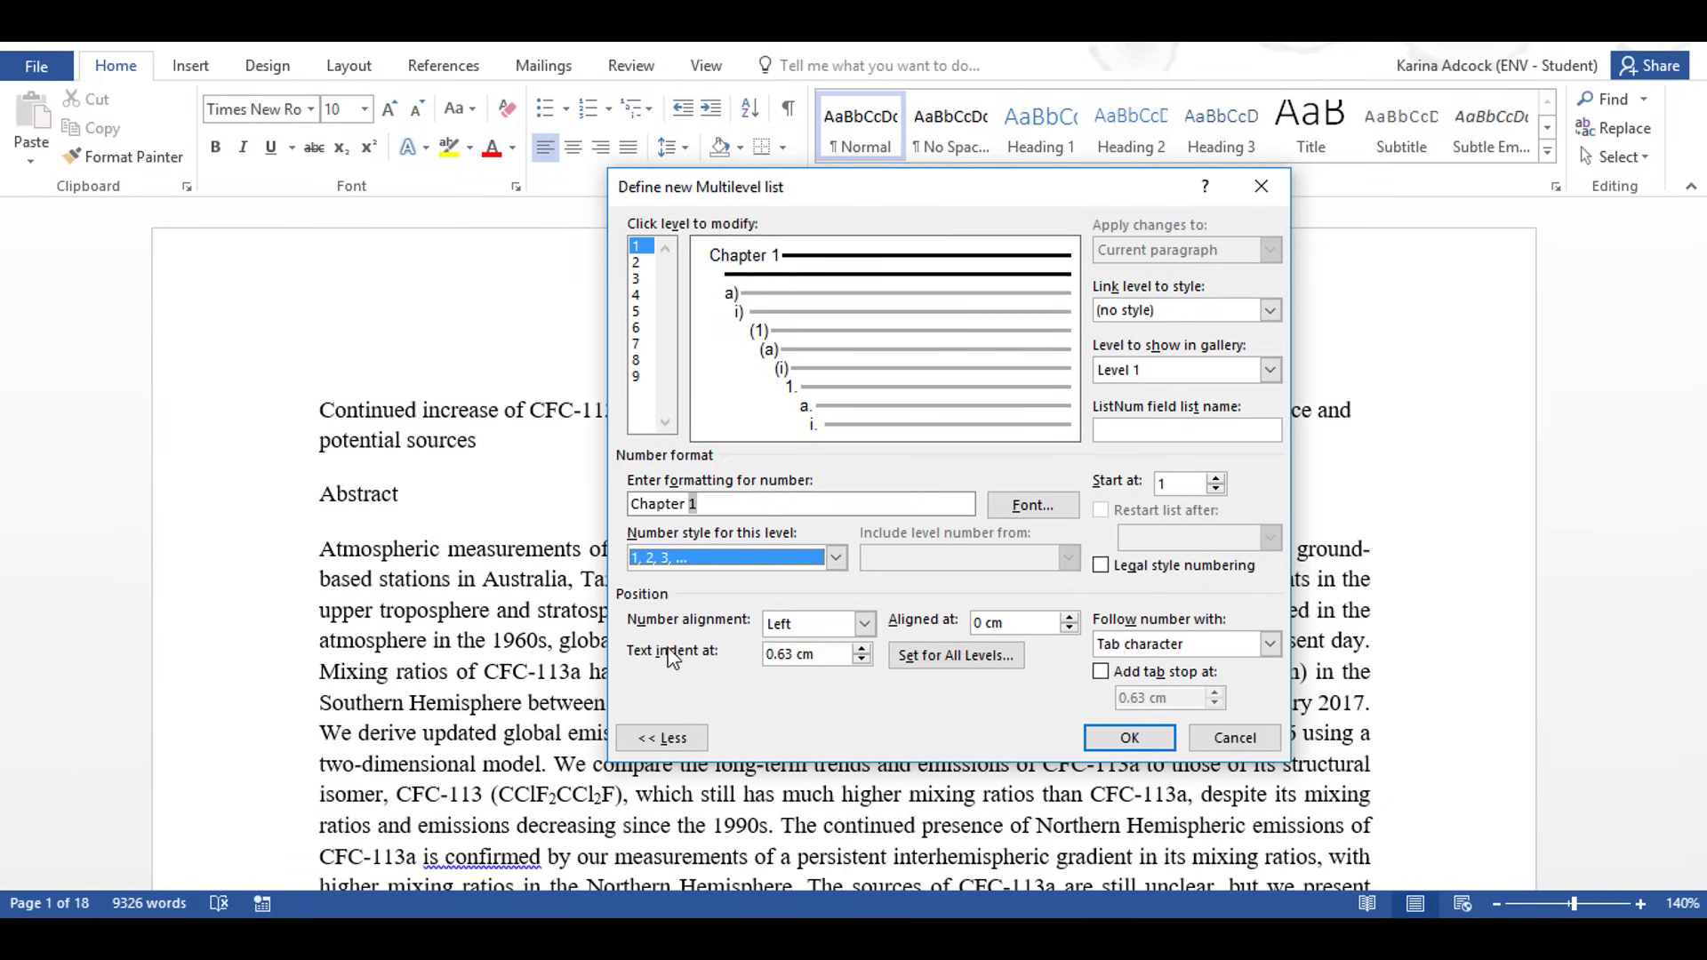
Set the text indent position to 0 cm for all list levels.
click(948, 661)
click(955, 440)
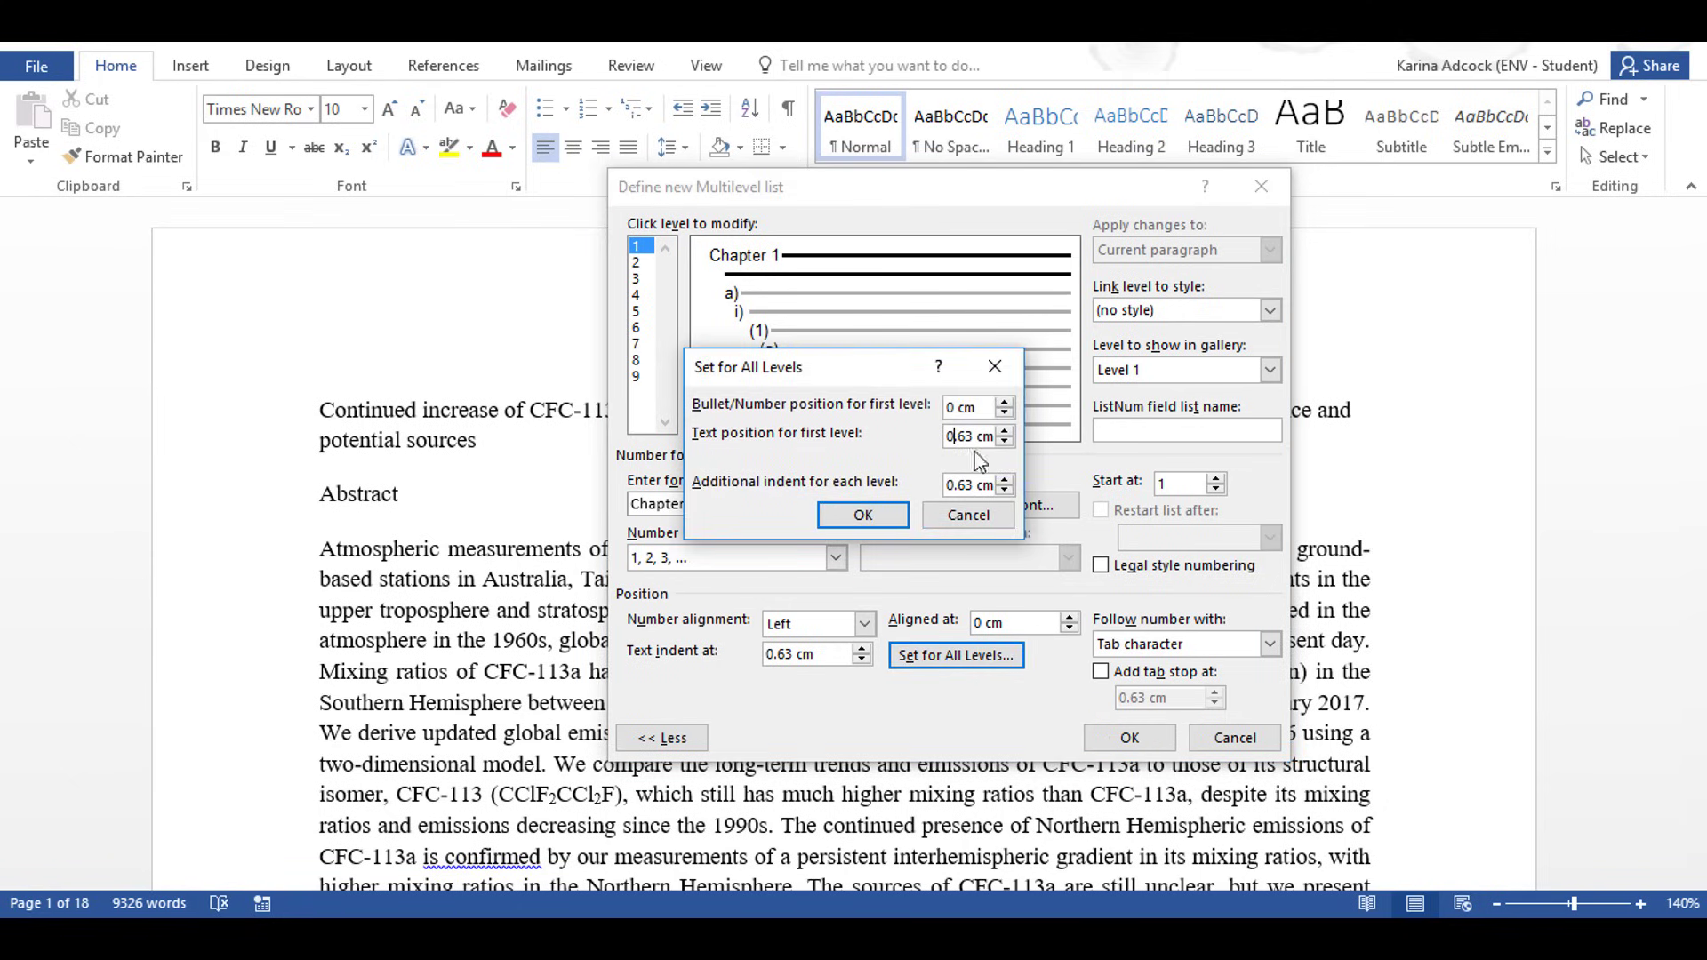
key(Delete)
key(Delete)
key(Delete)
key(Delete)
key(Delete)
key(Delete)
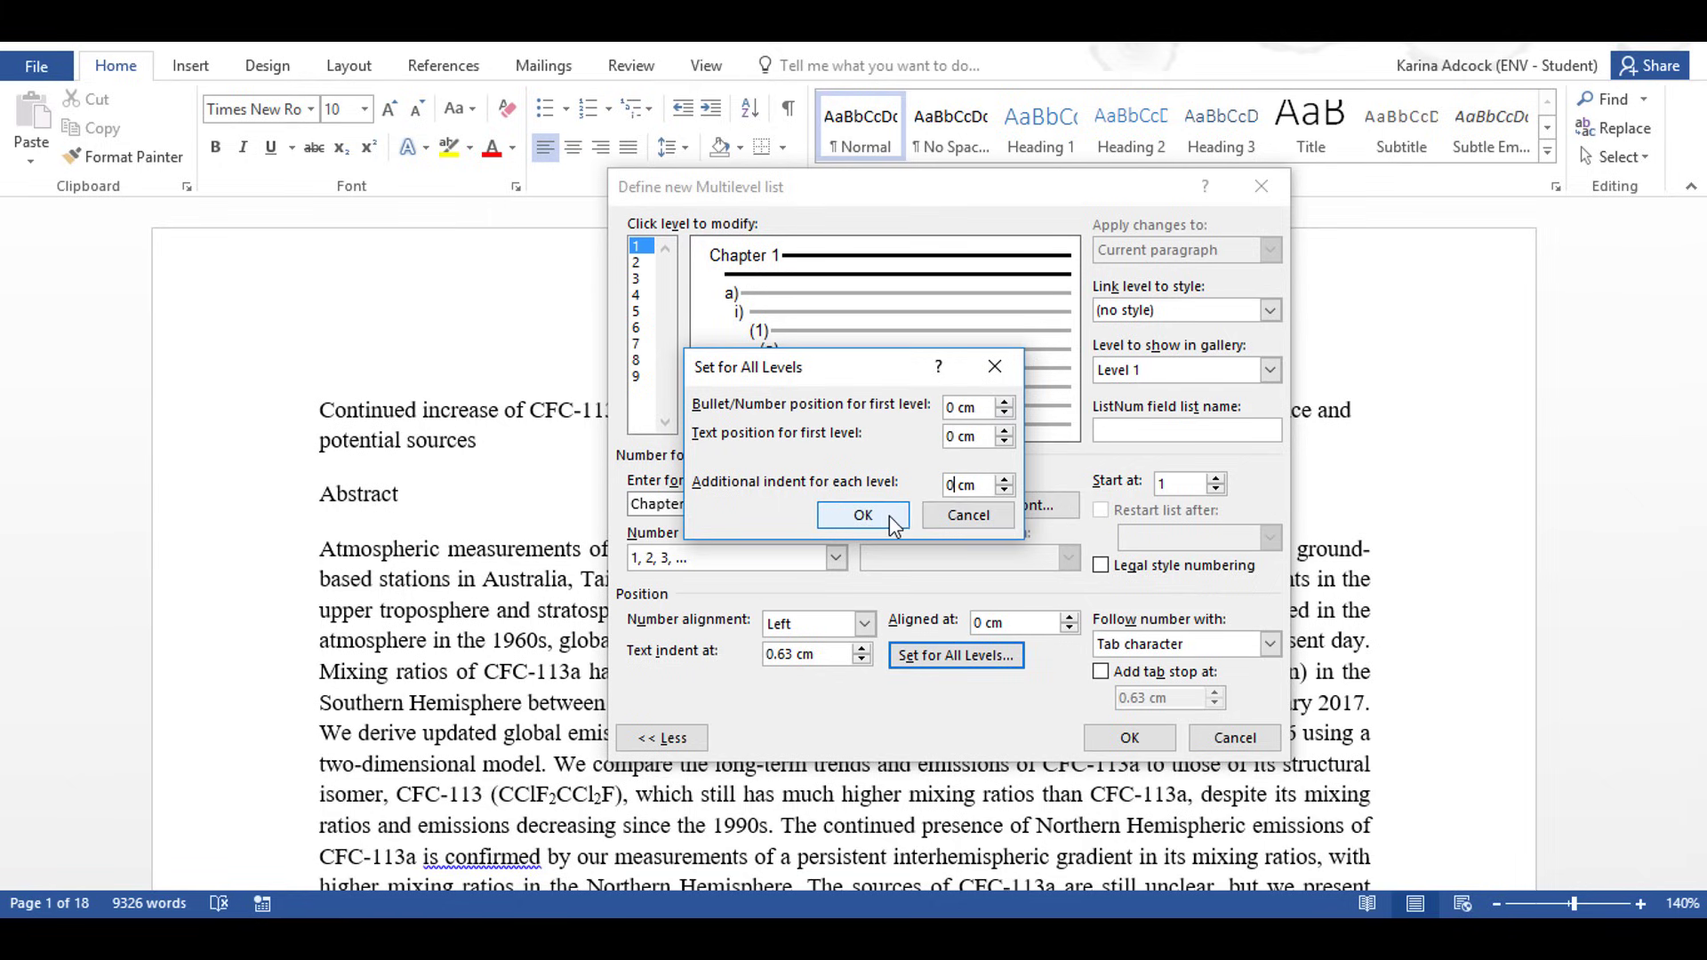
click(880, 515)
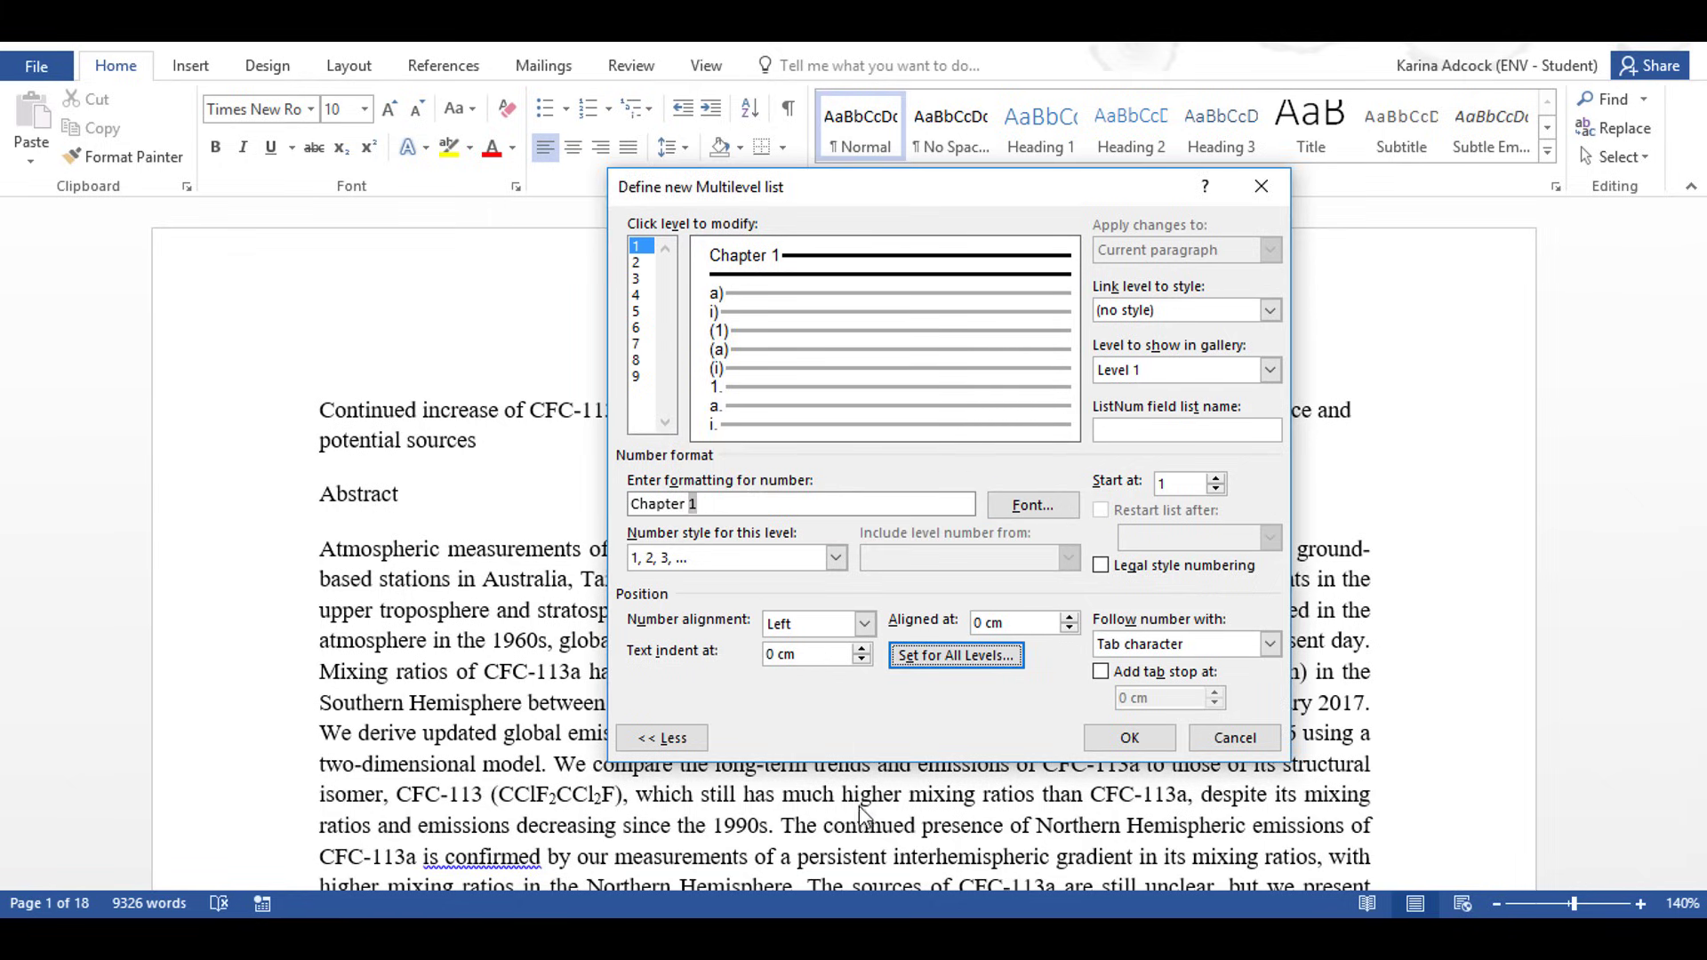
Follow the level 1 number with a space and link level 1 to Heading 1.
click(1270, 646)
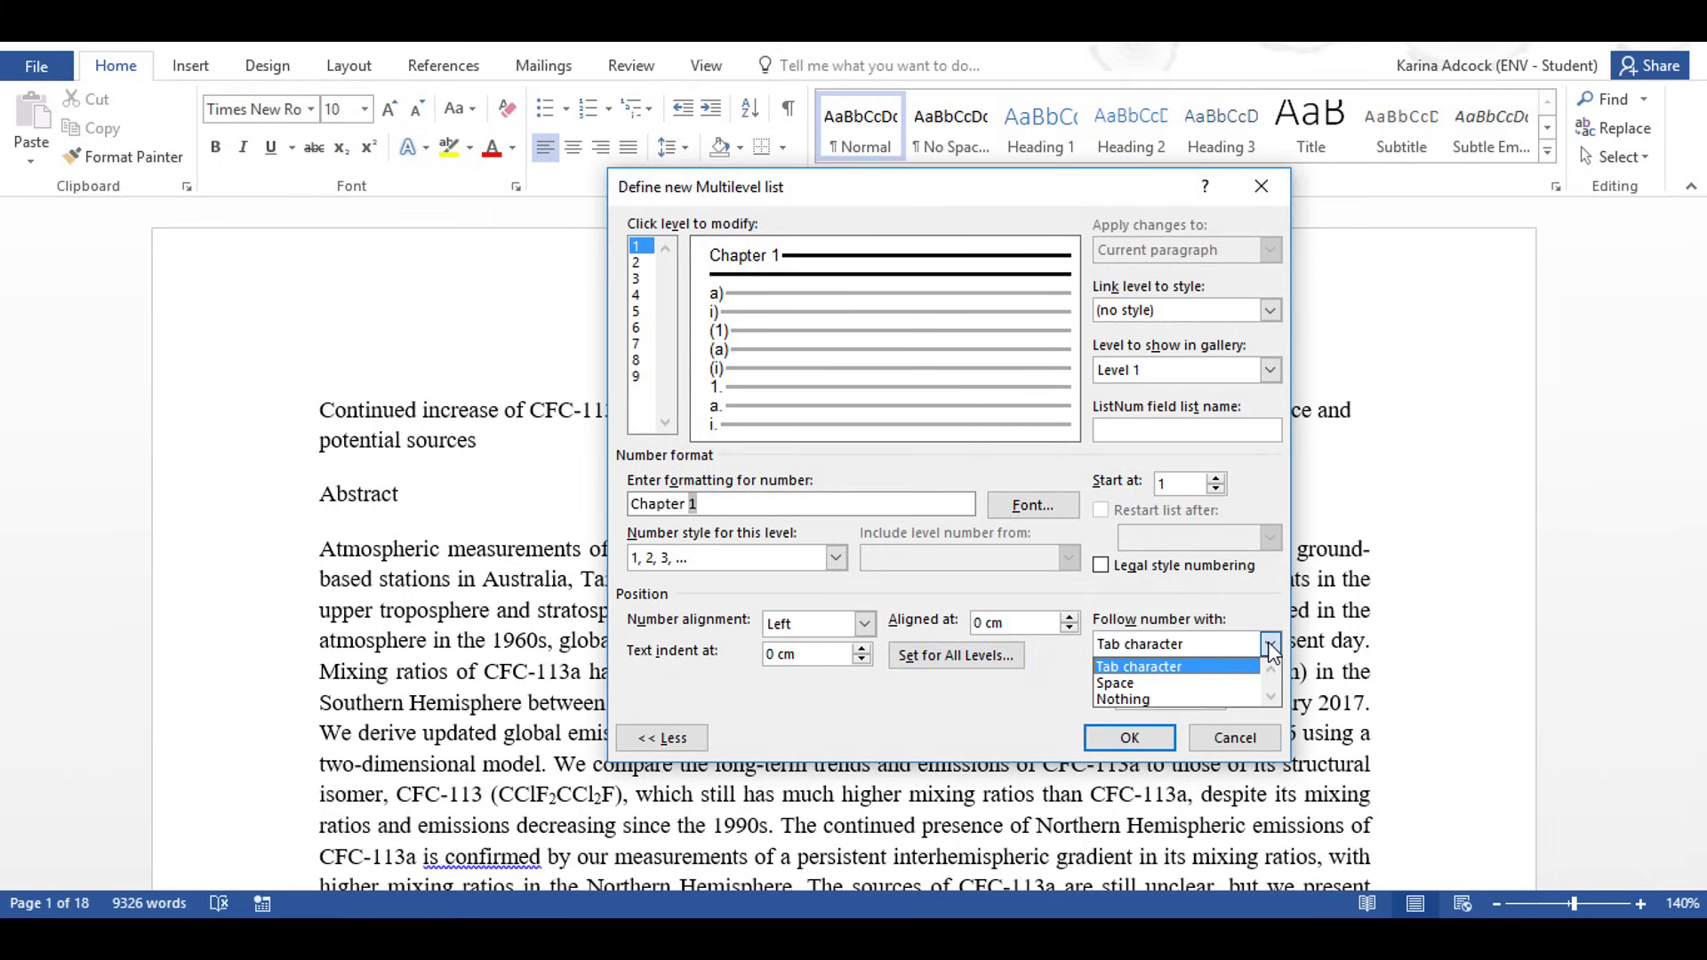
click(1200, 684)
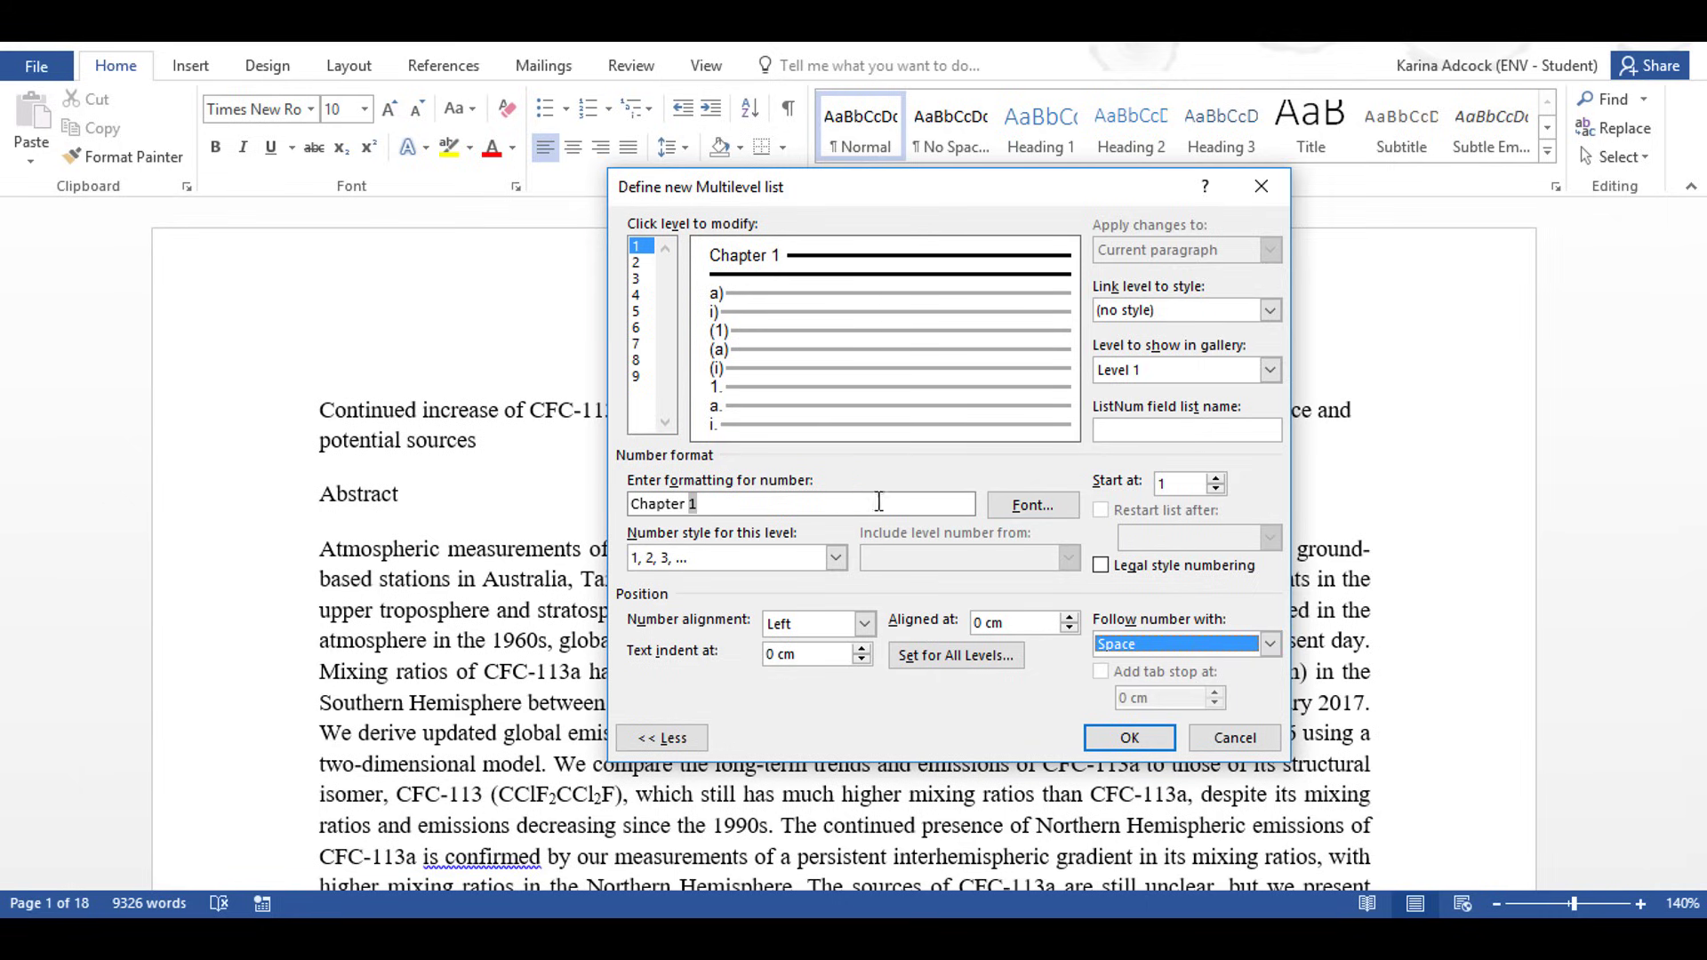
click(1272, 307)
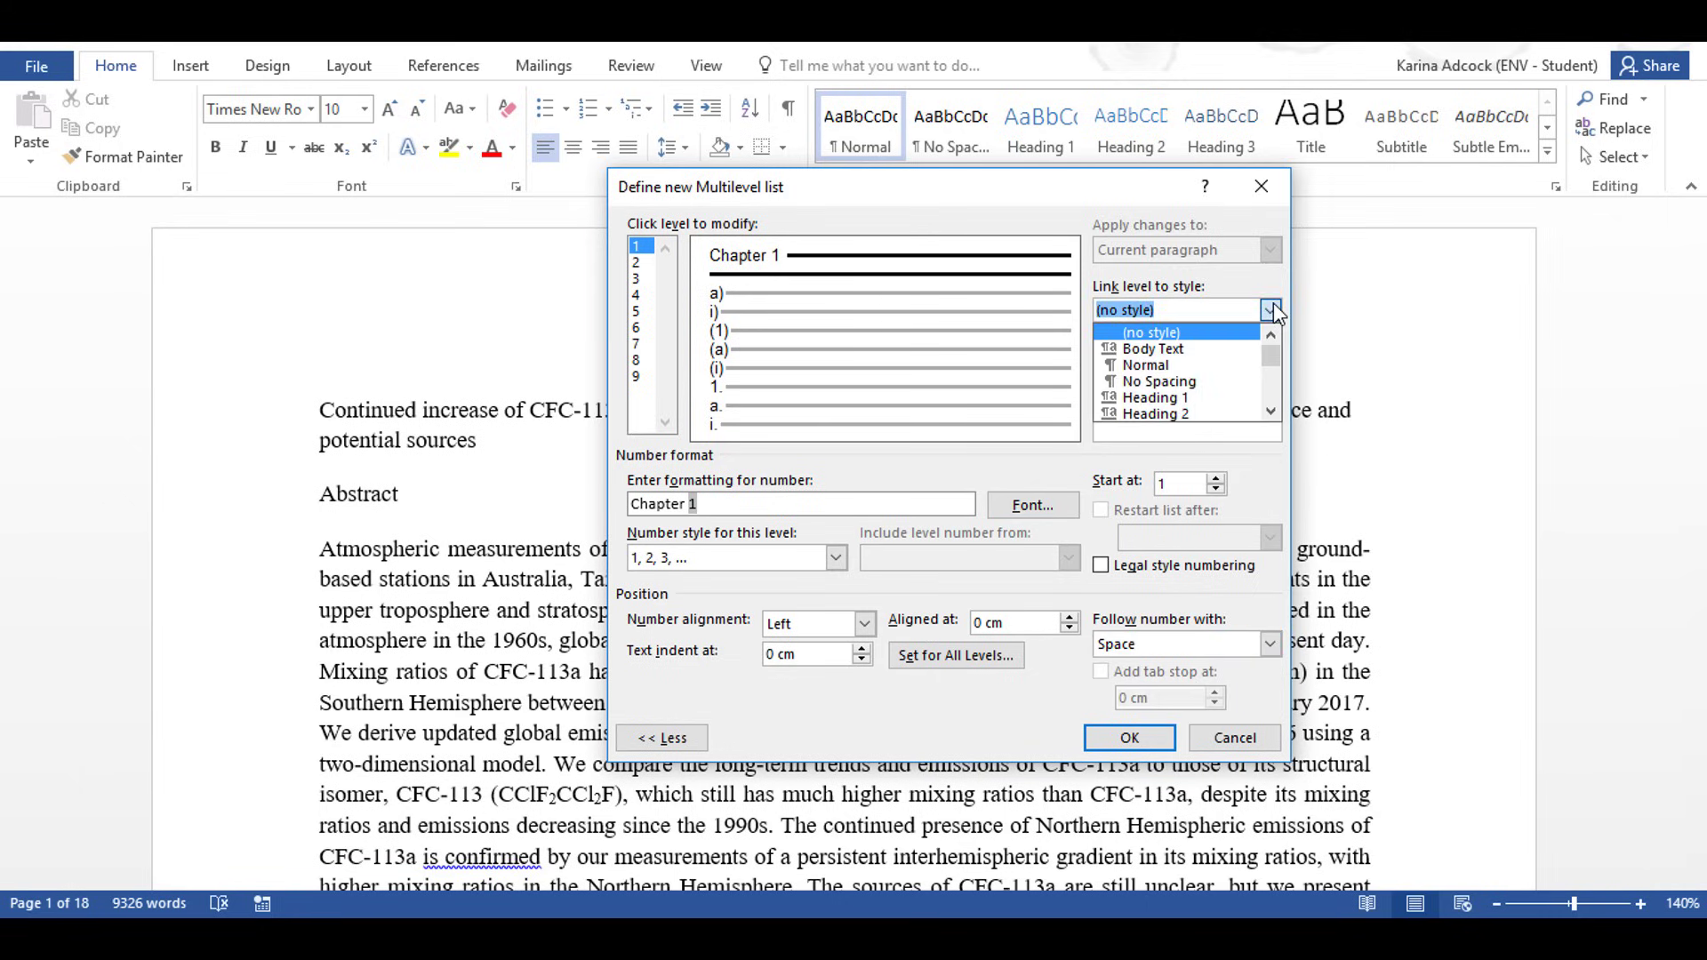
click(1146, 395)
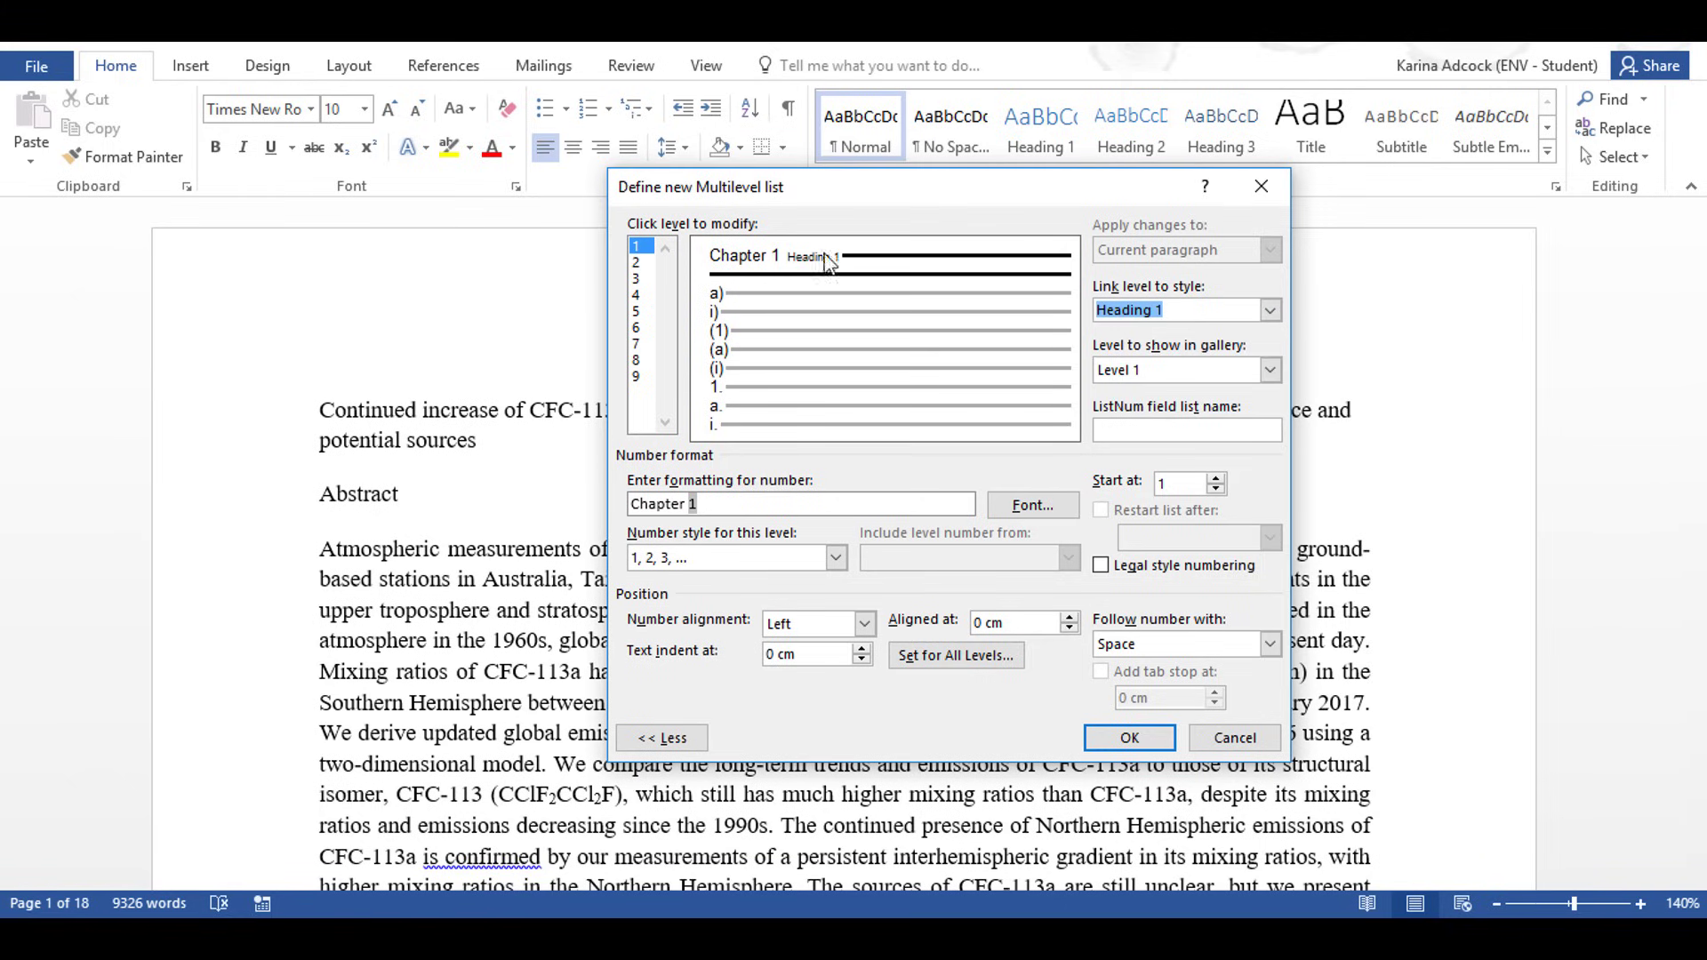
click(1034, 505)
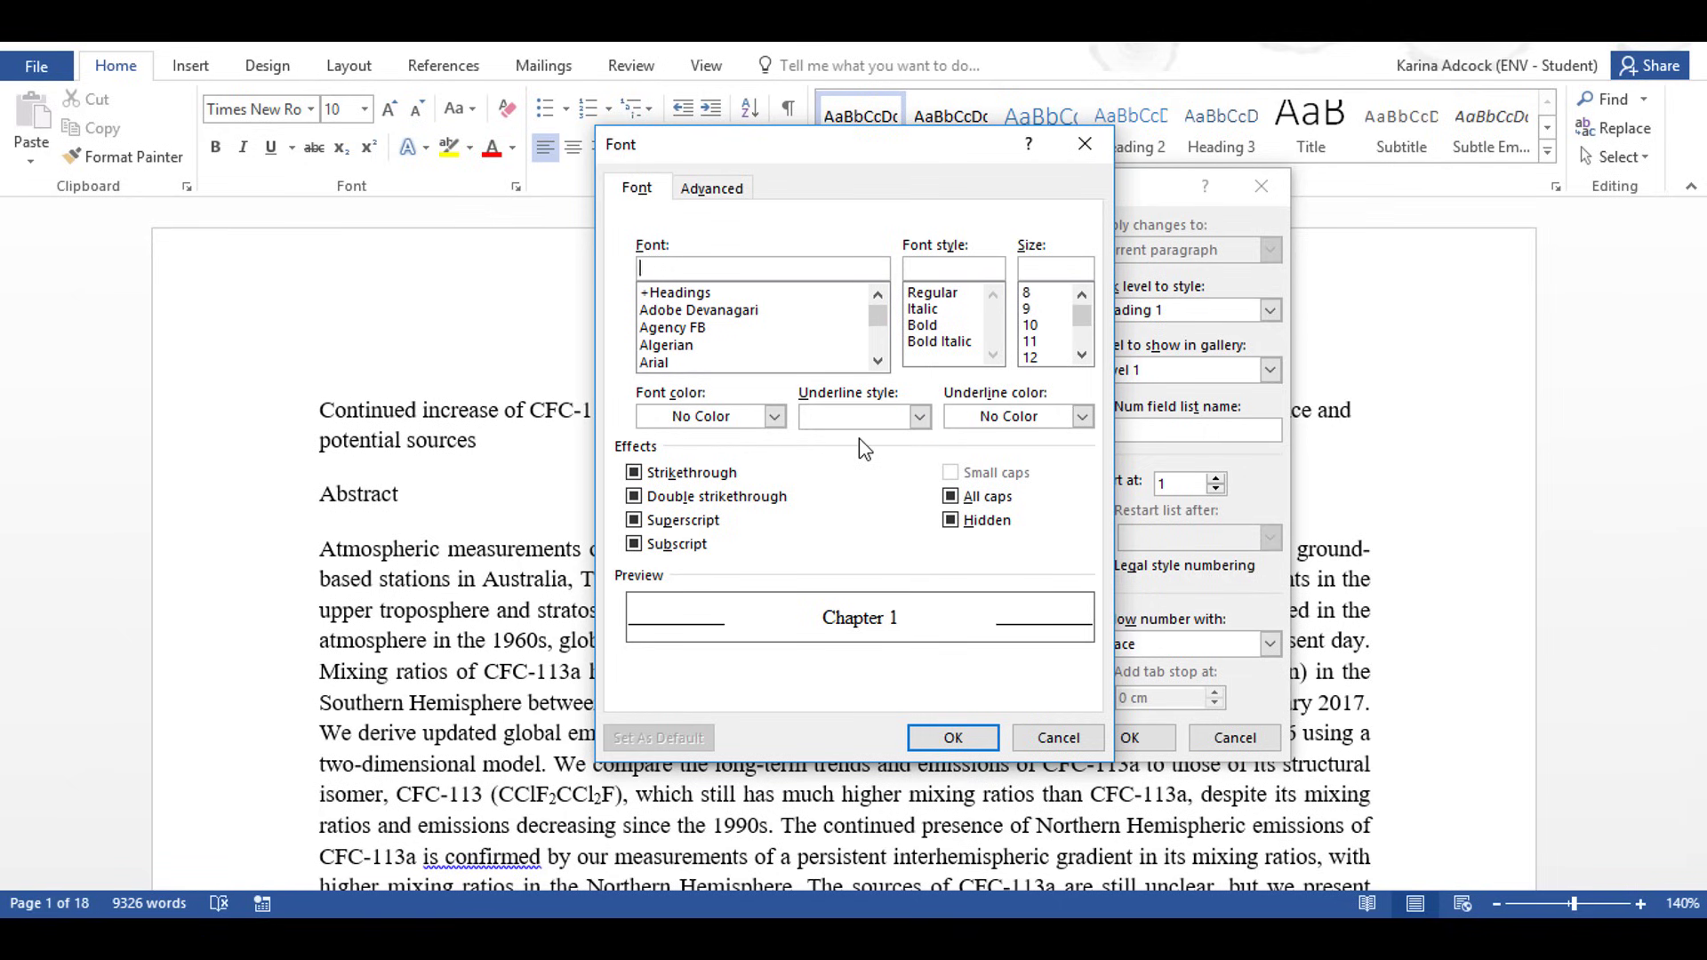
Format the Chapter number as bold, 16 pt, black Times New Roman.
click(924, 325)
click(1082, 354)
click(1082, 354)
click(1082, 355)
click(1031, 341)
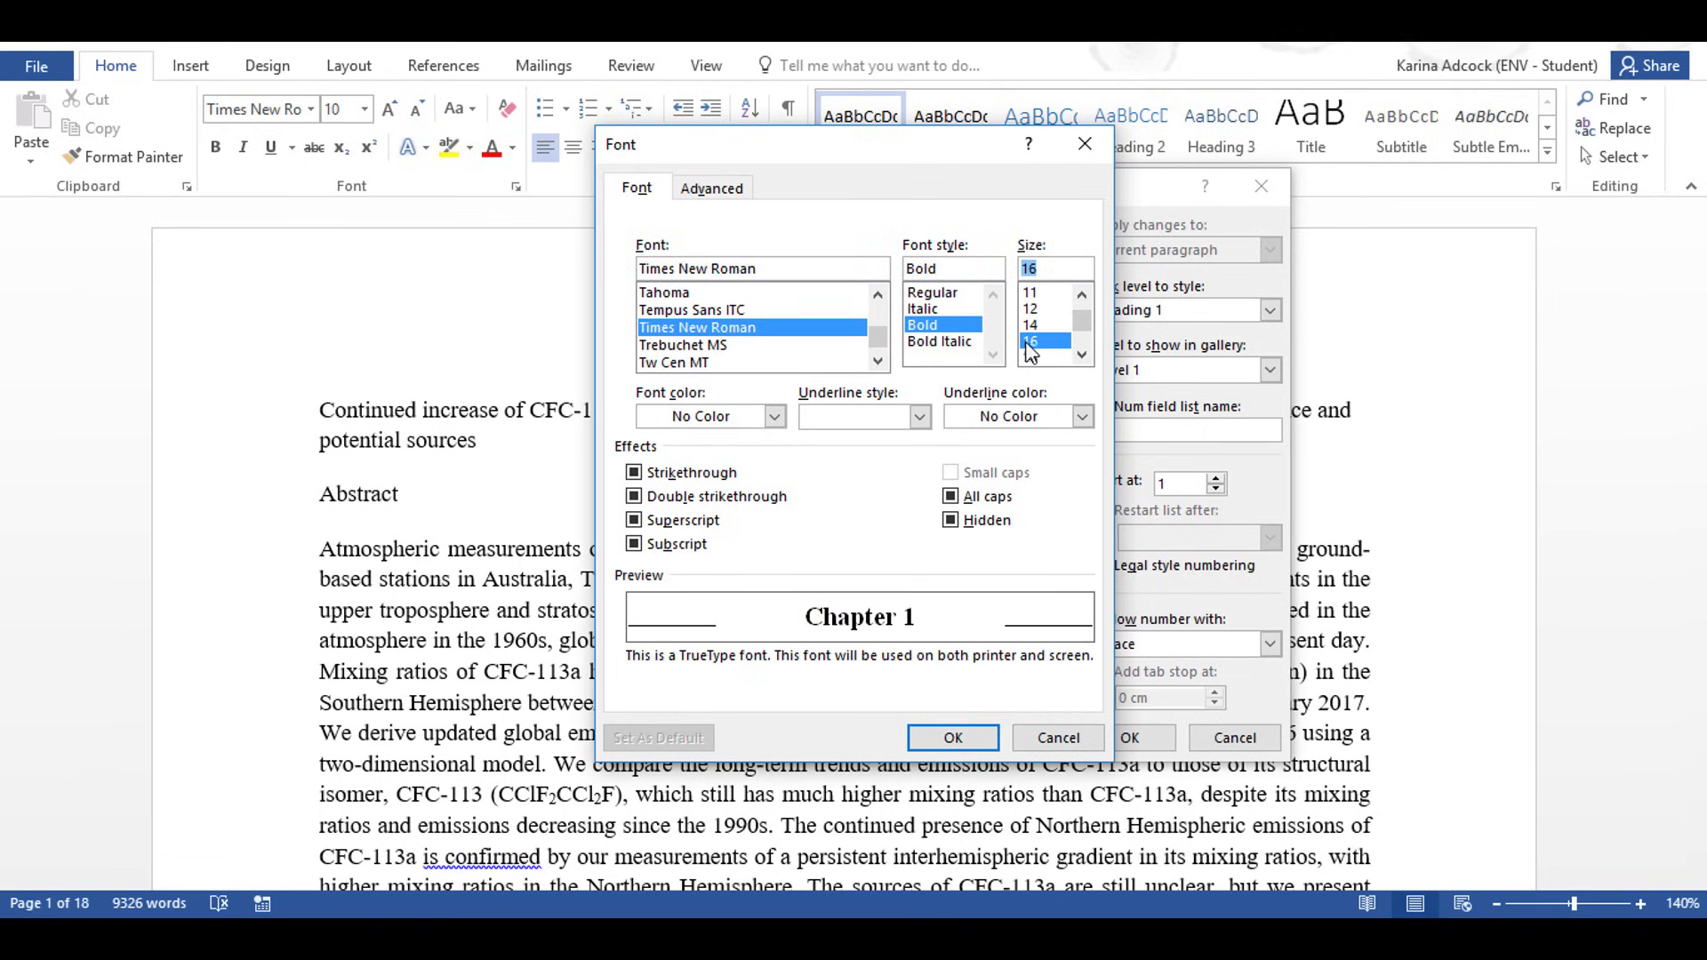
click(773, 416)
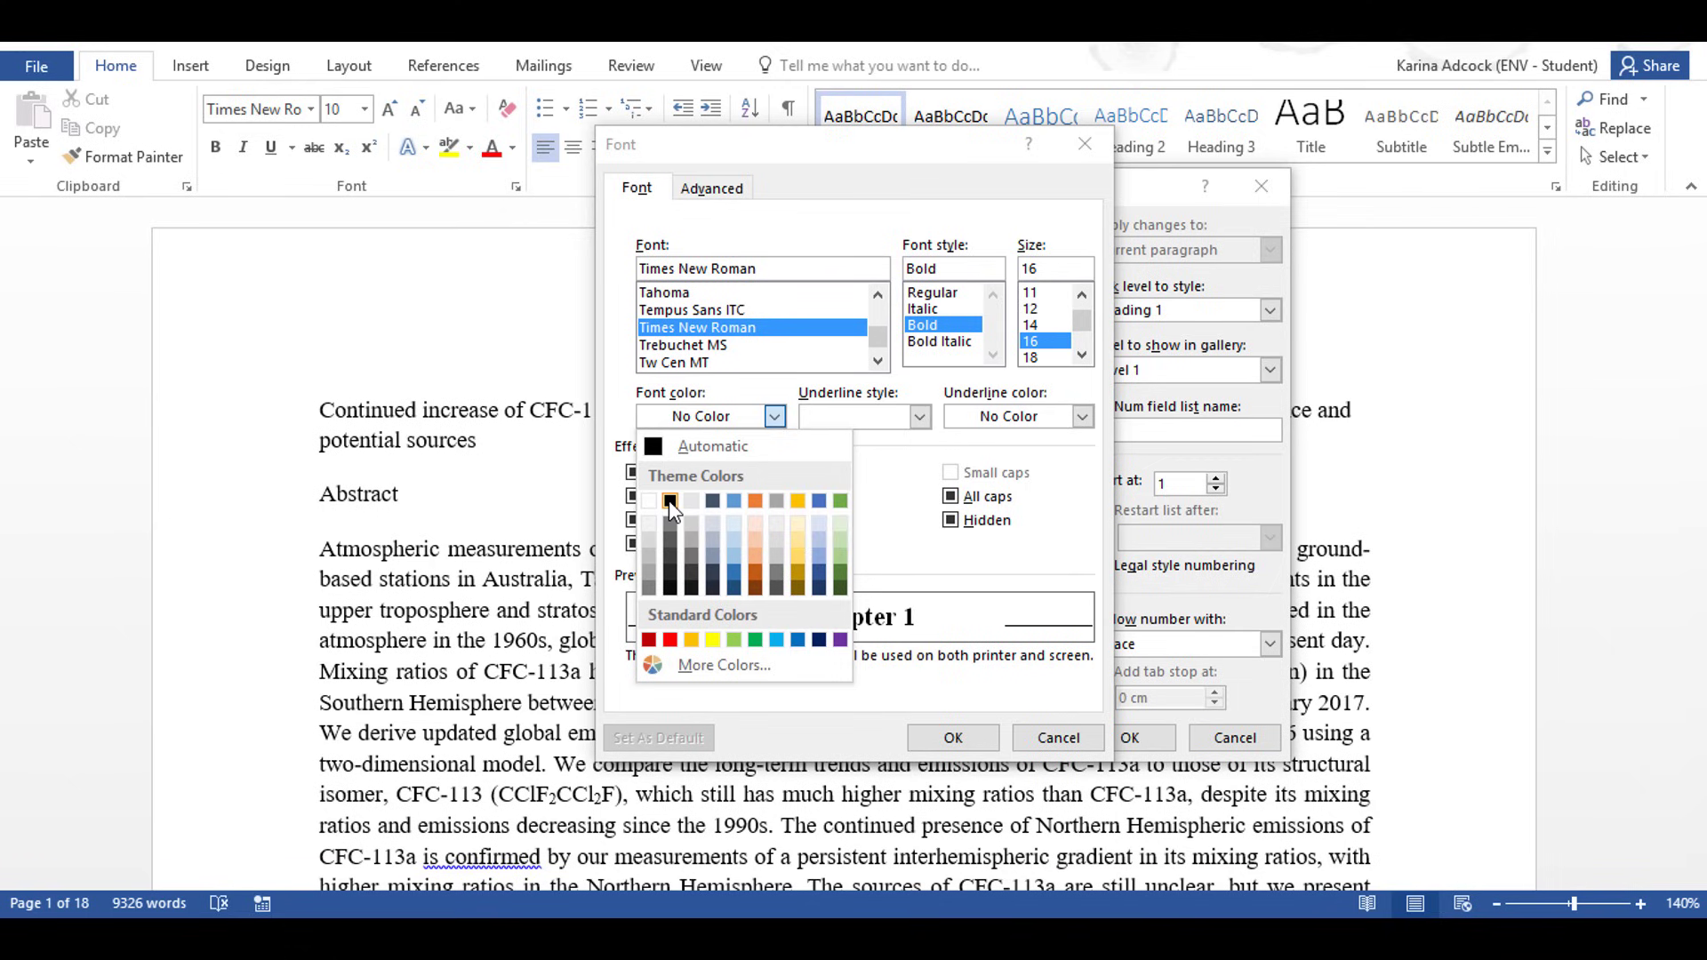
click(672, 497)
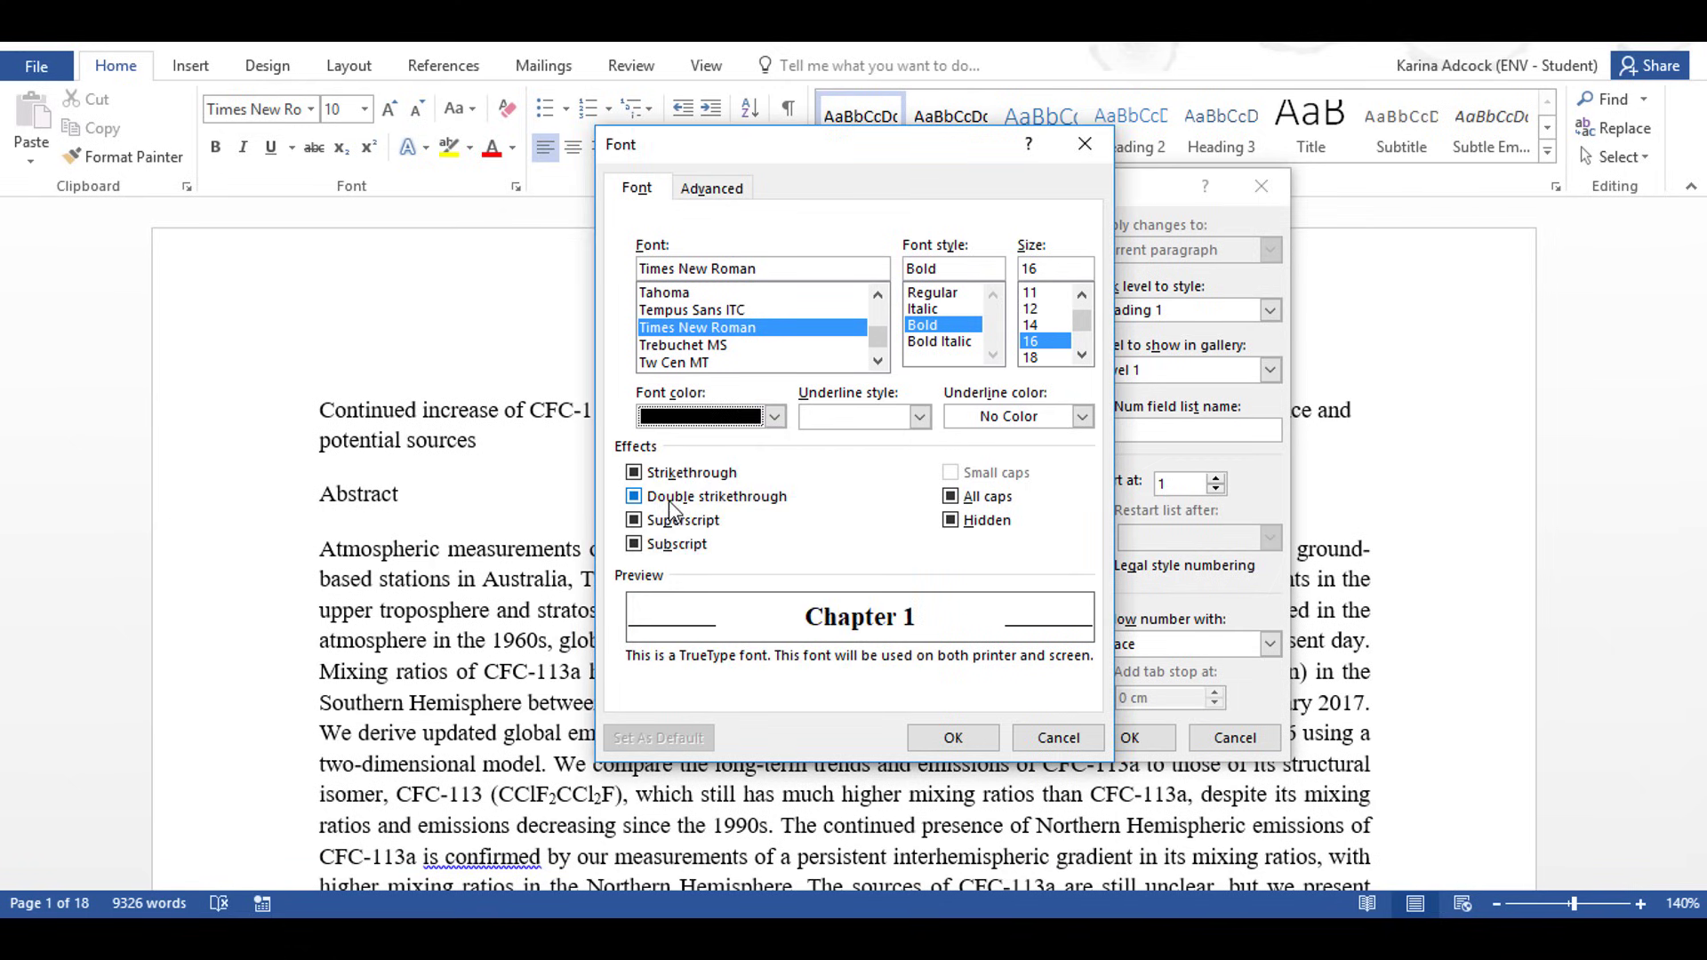
click(951, 738)
click(642, 263)
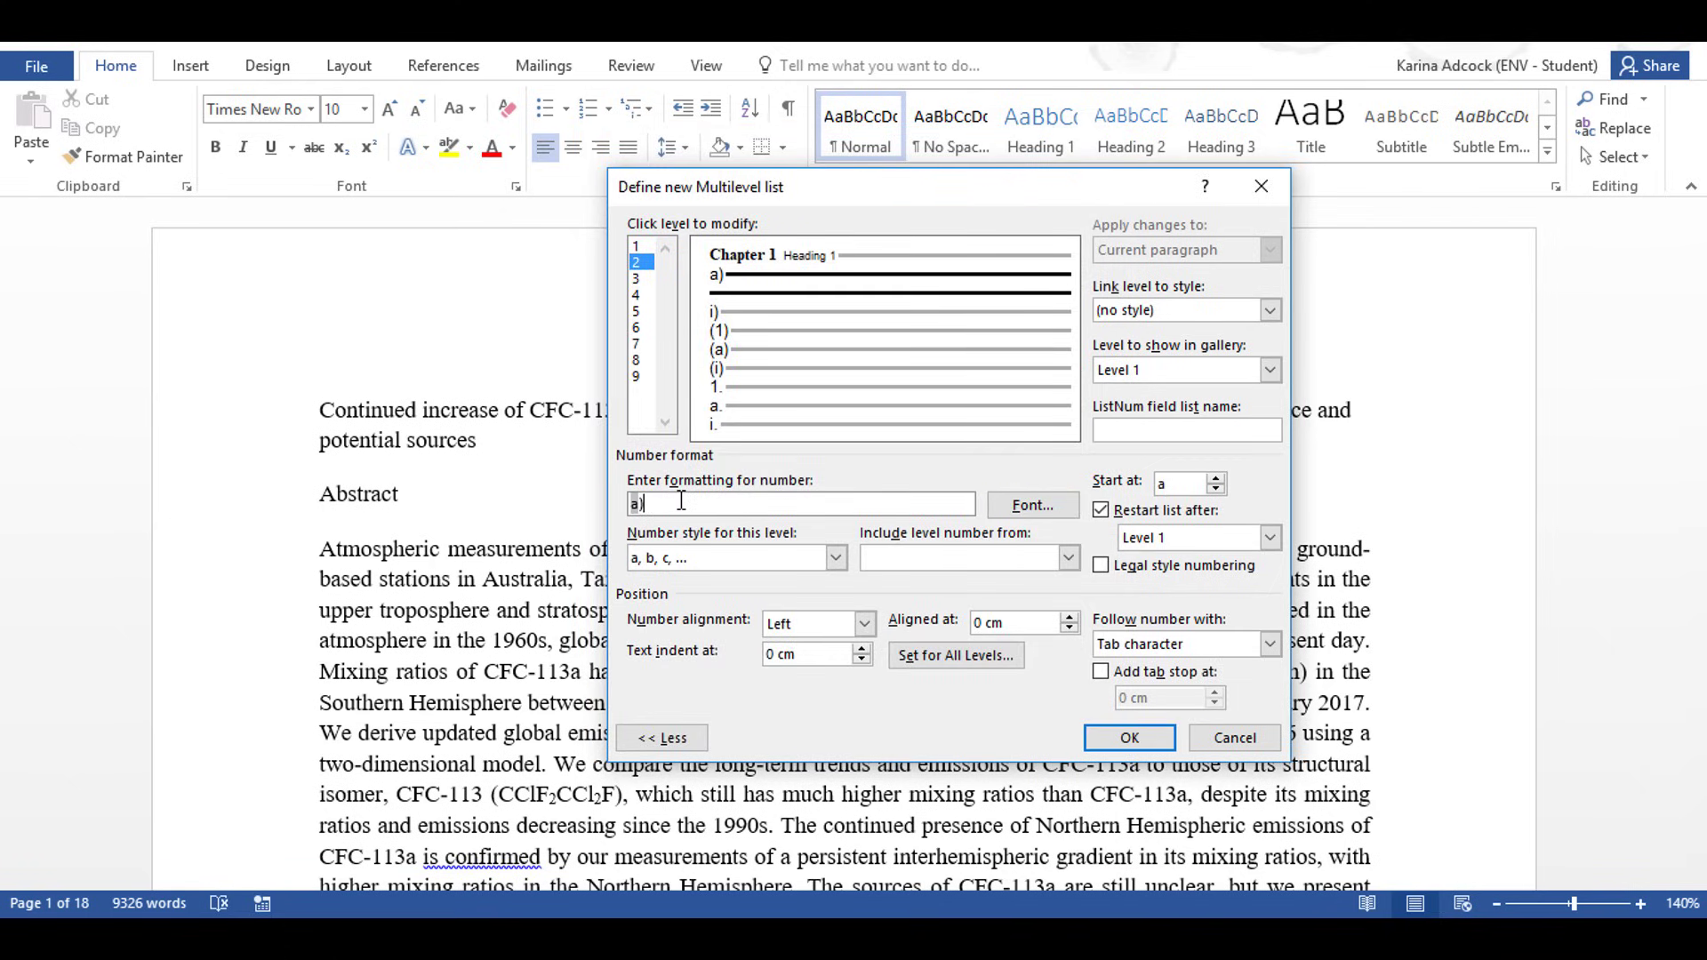
Number level 2 as 1.1 with 1, 2, 3 style, a following space, linked to Heading 2.
key(BackSpace)
click(942, 557)
click(929, 578)
click(720, 556)
click(712, 590)
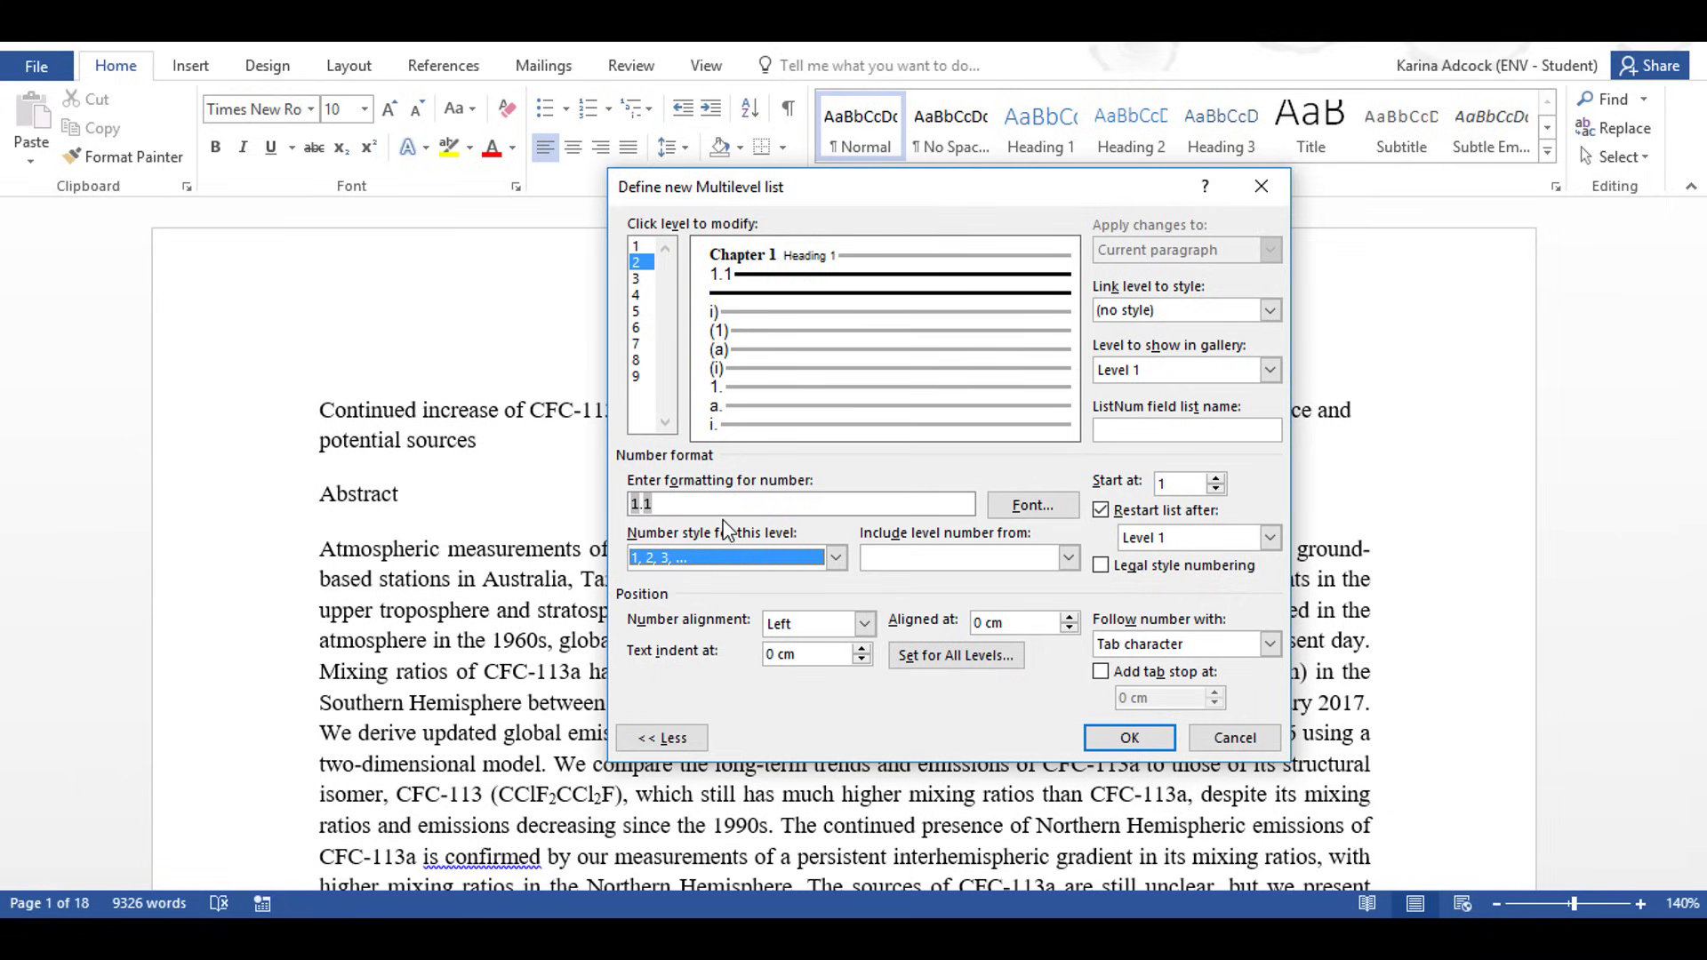
click(1269, 643)
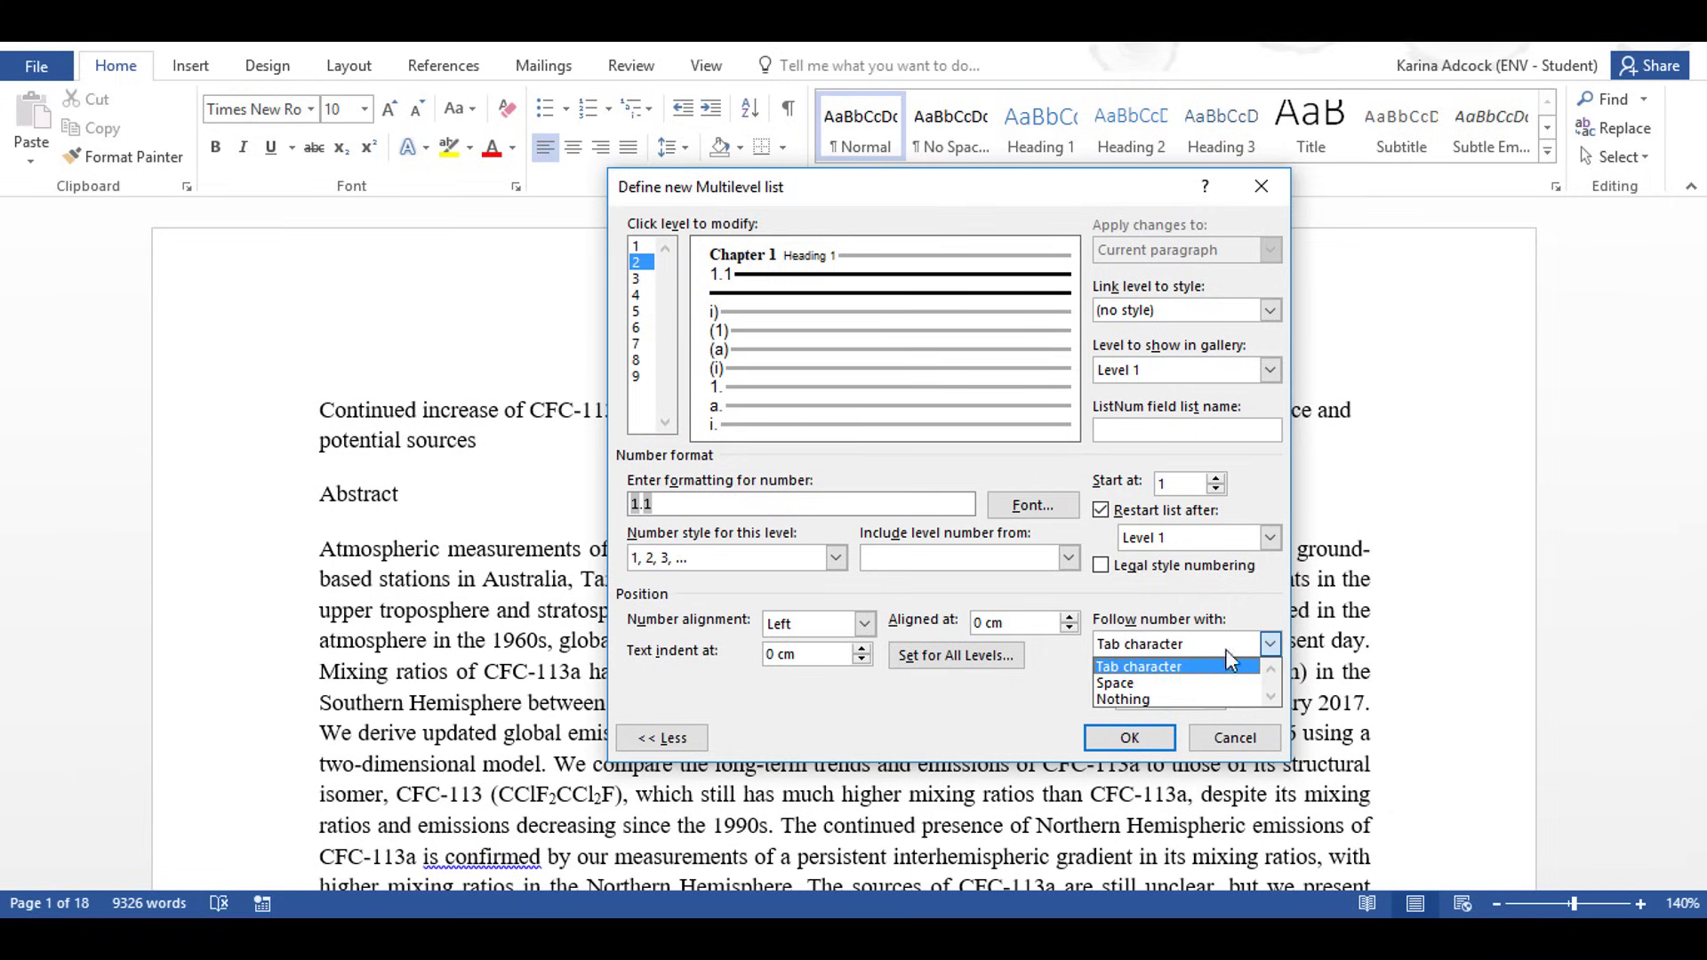
click(1188, 683)
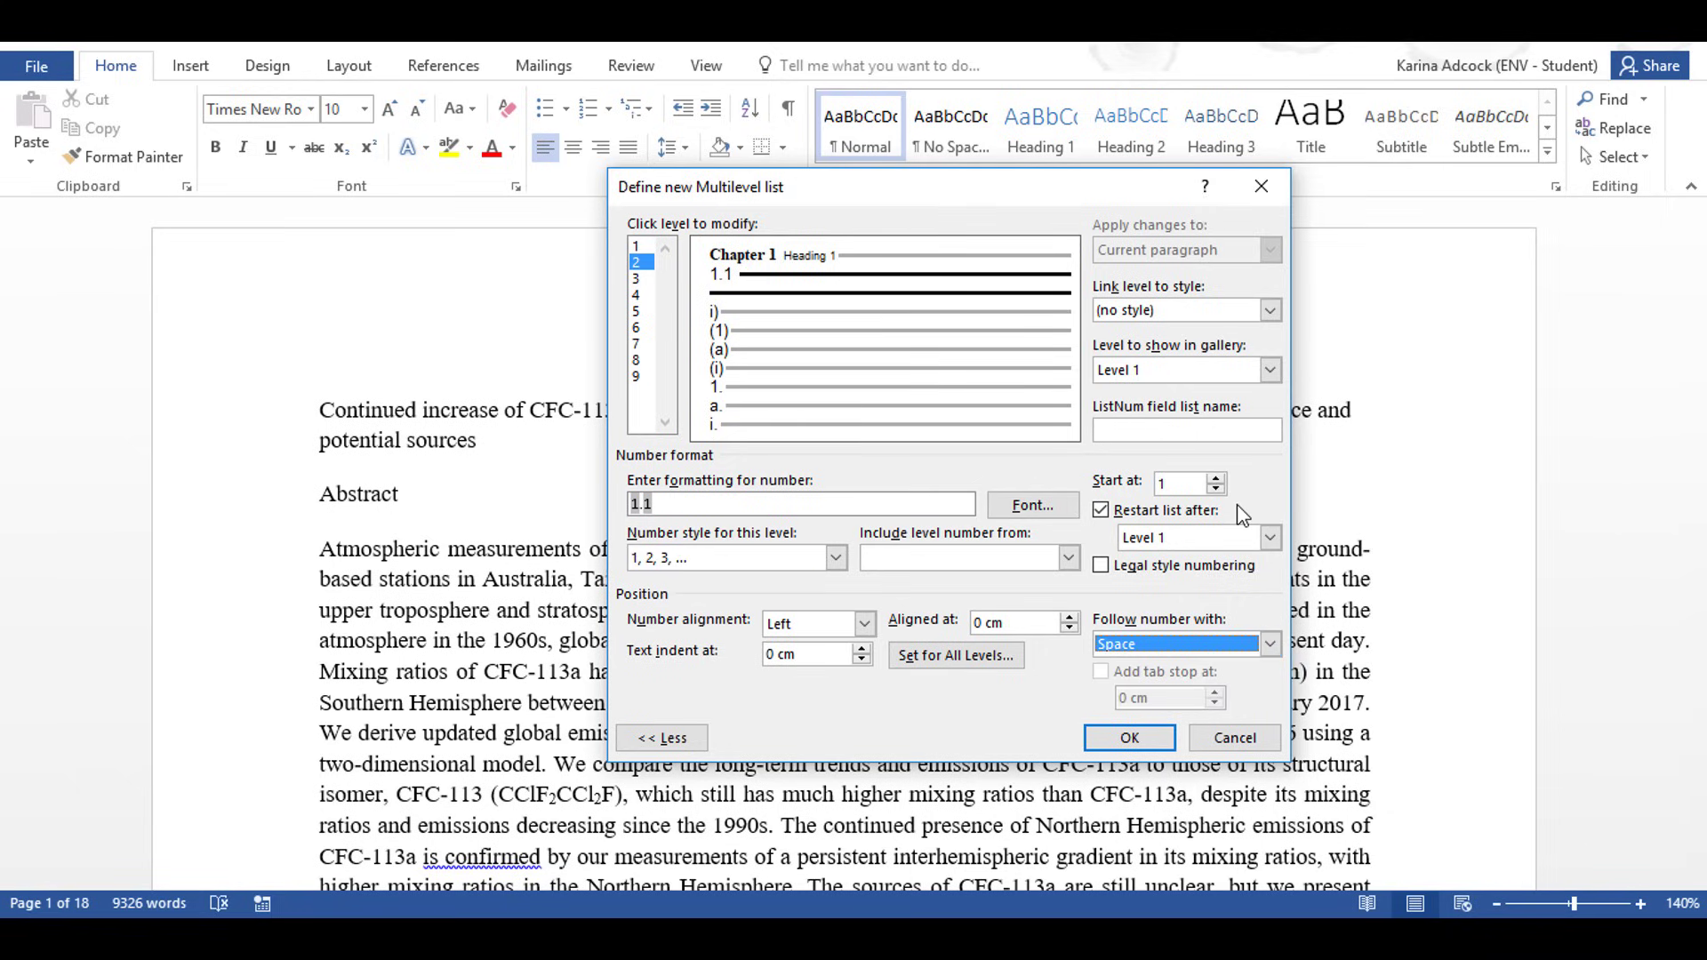
click(1271, 311)
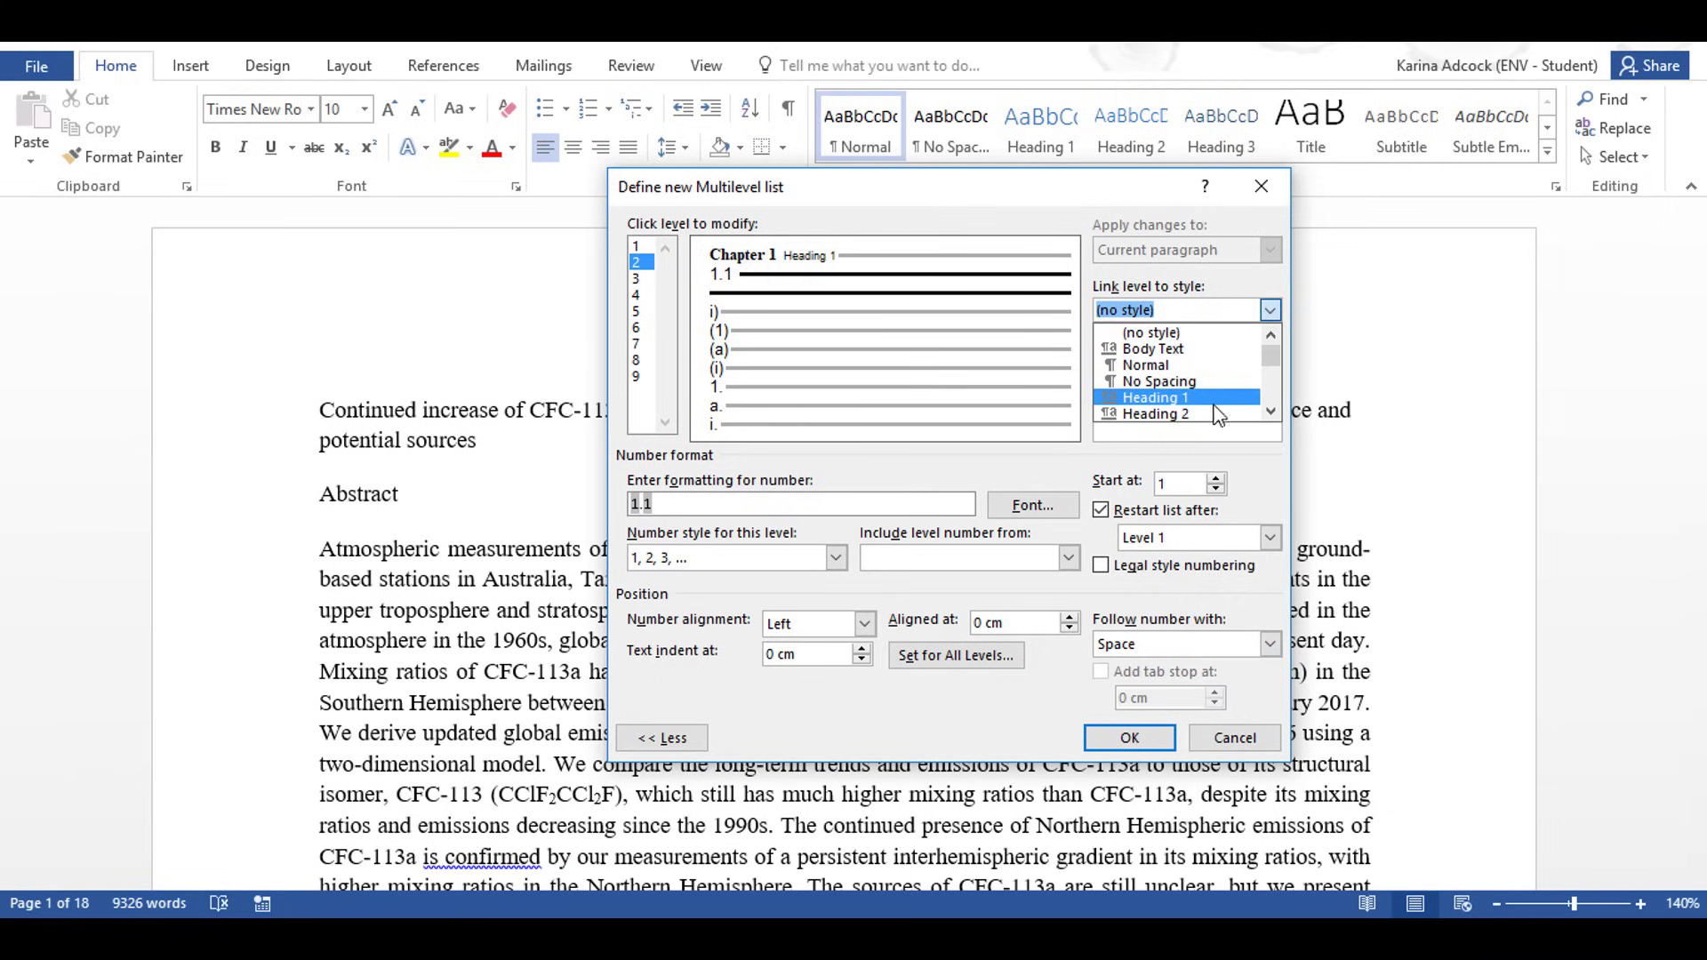
click(1156, 414)
Format the level 2 number as bold, black, 10 pt Times New Roman.
click(1023, 498)
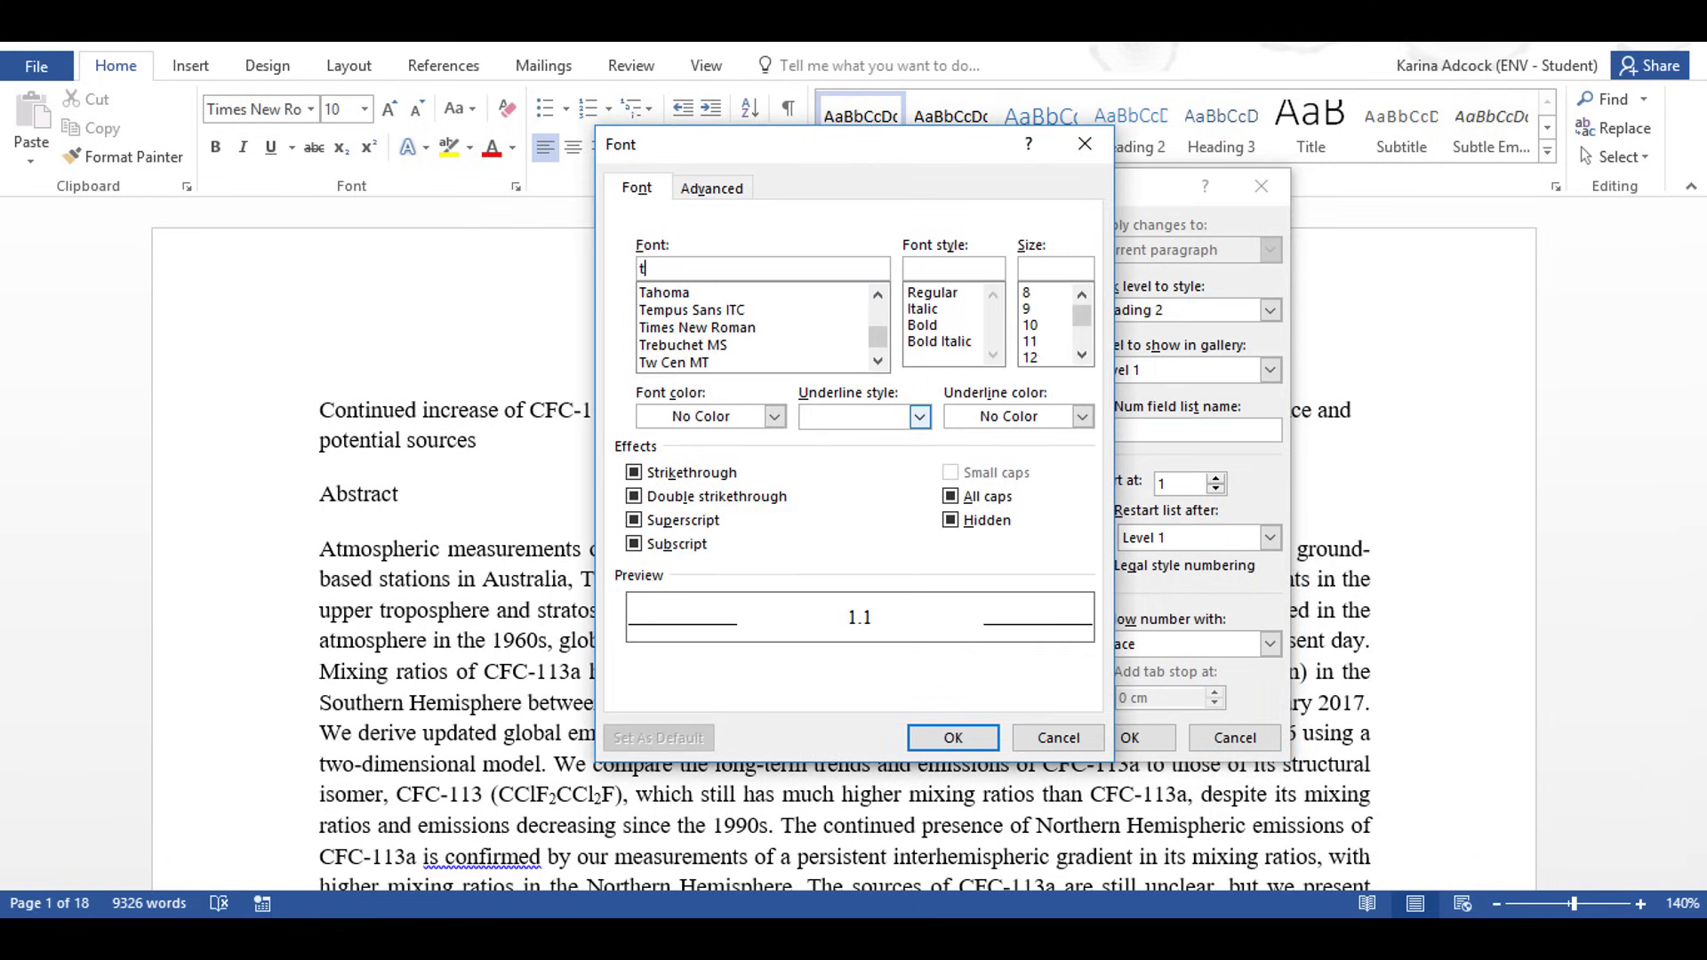
click(922, 325)
click(1034, 325)
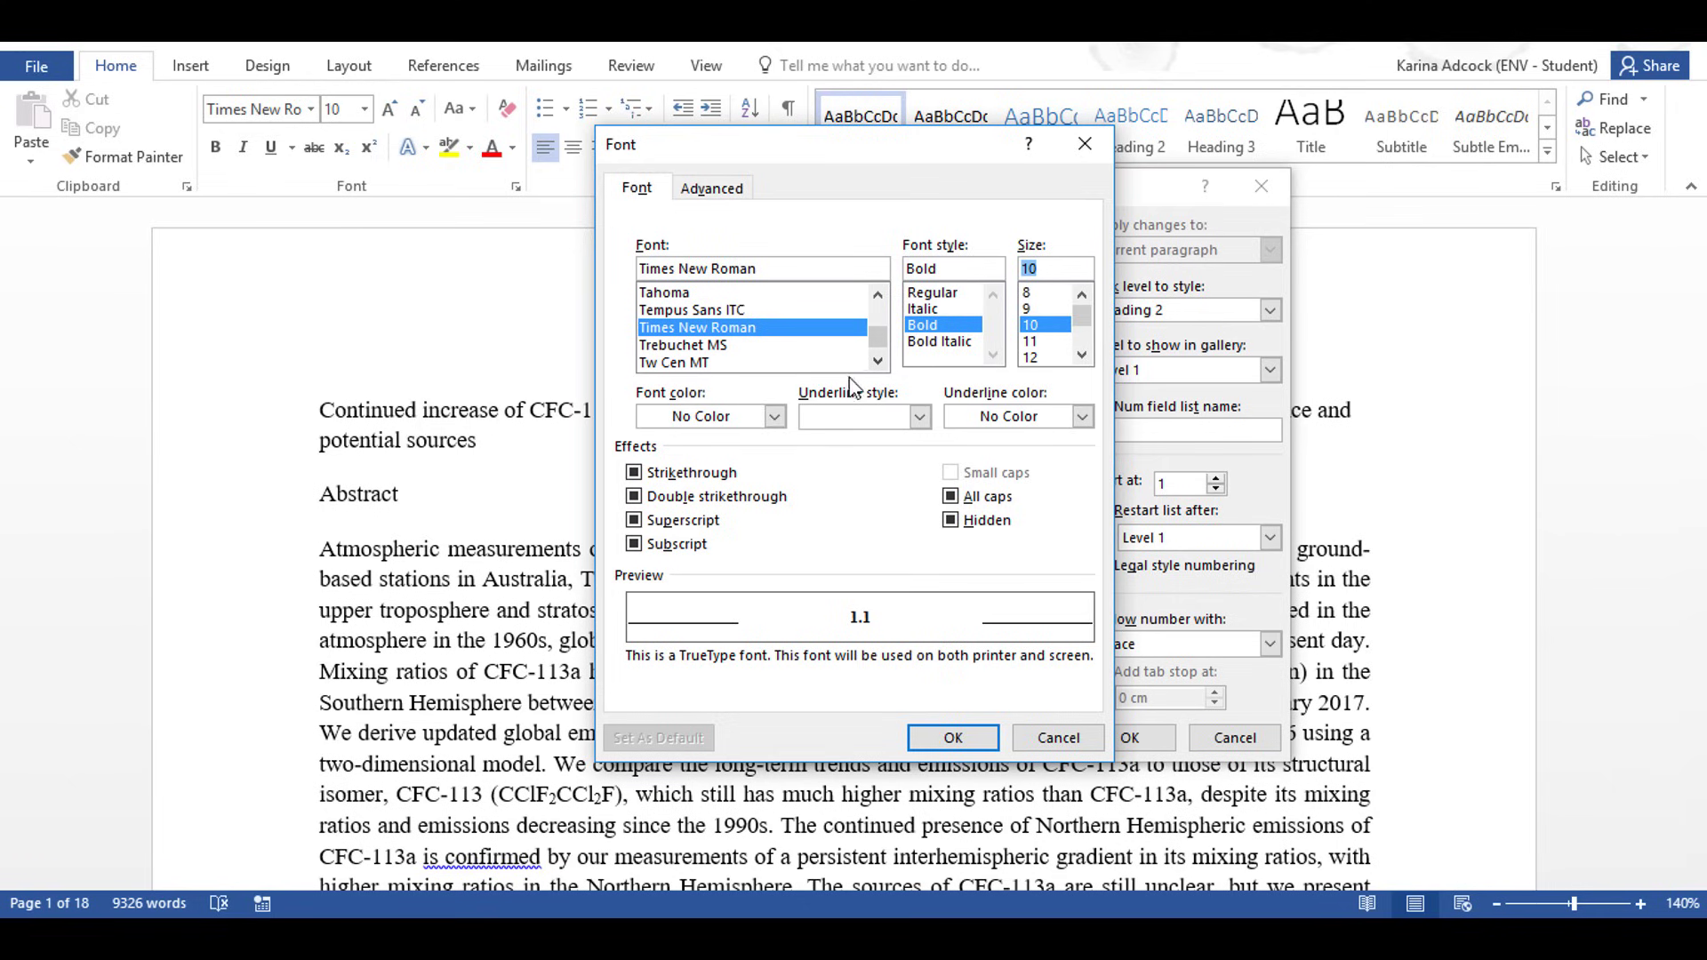
click(775, 416)
click(670, 500)
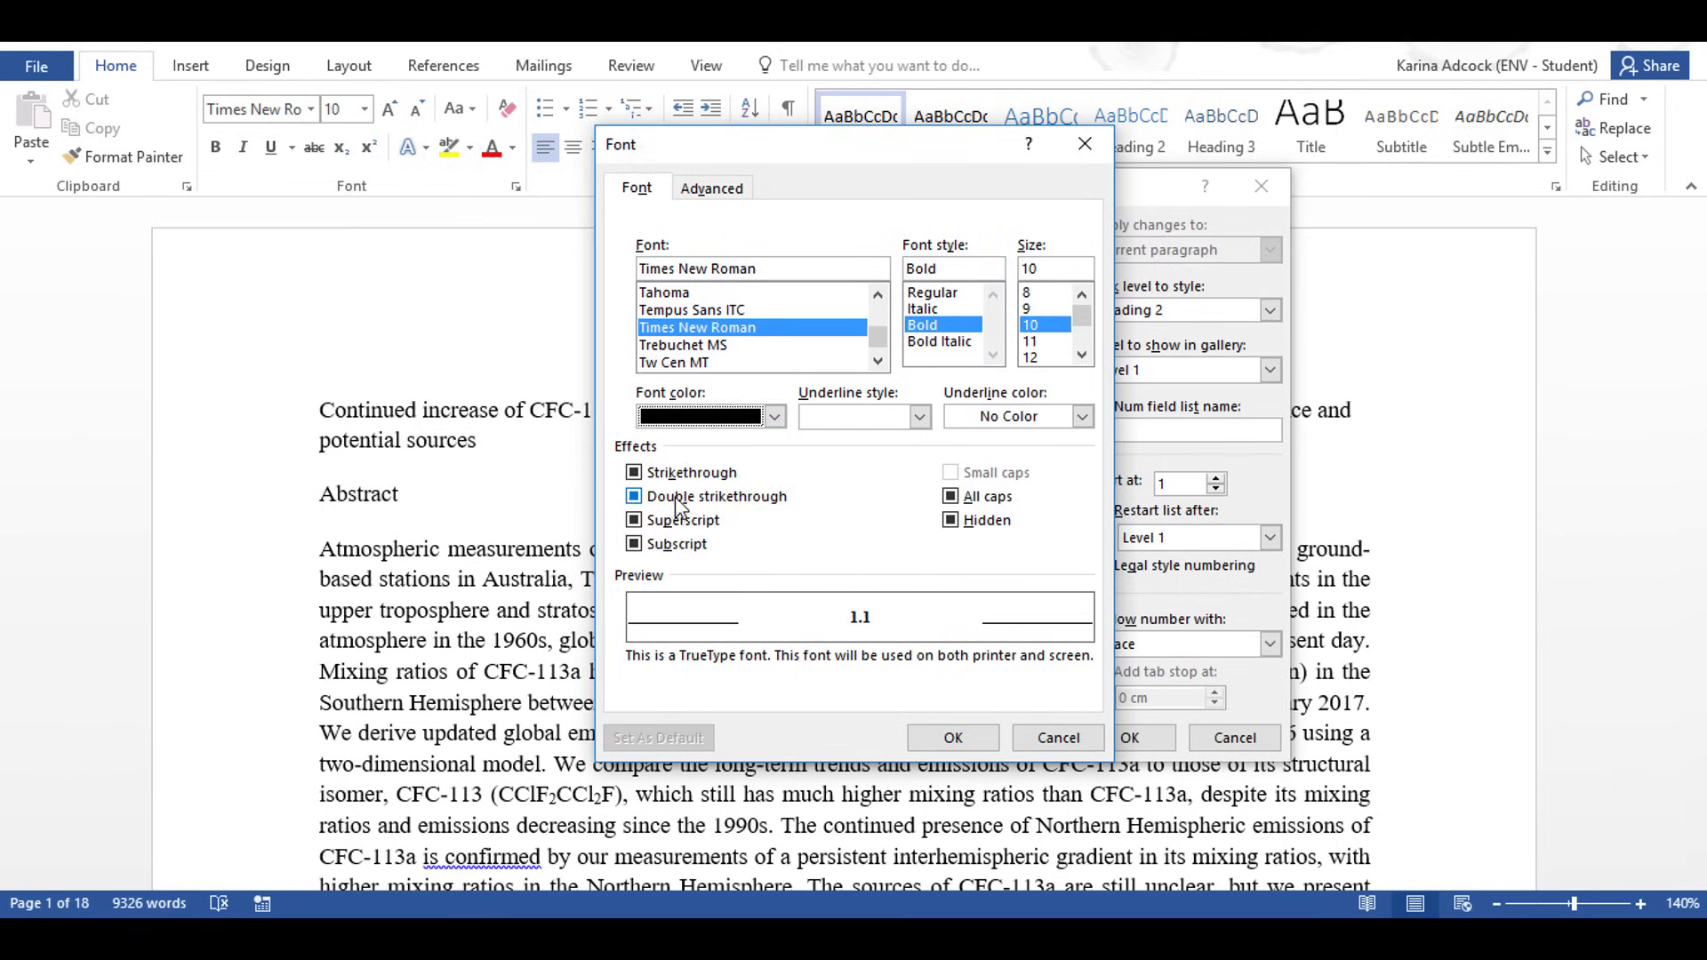
click(952, 737)
click(638, 280)
Number level 3 as 1.1.1 using the chapter and level-2 numbers with 1, 2, 3 style.
click(681, 501)
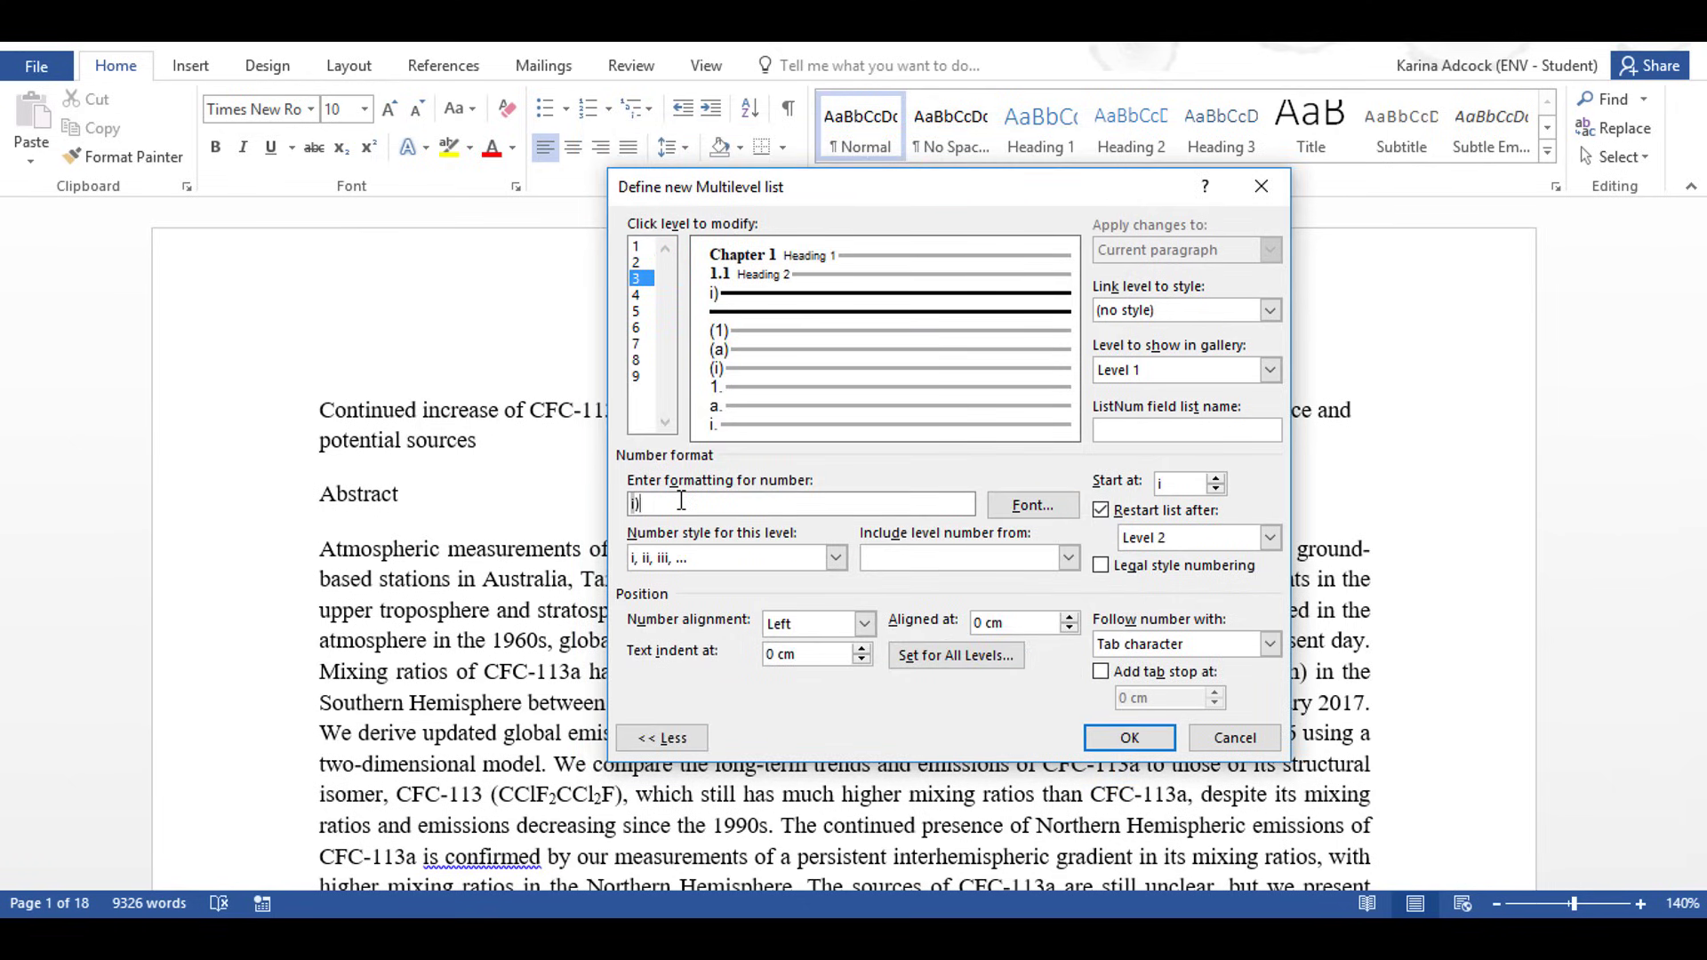
key(BackSpace)
click(1068, 558)
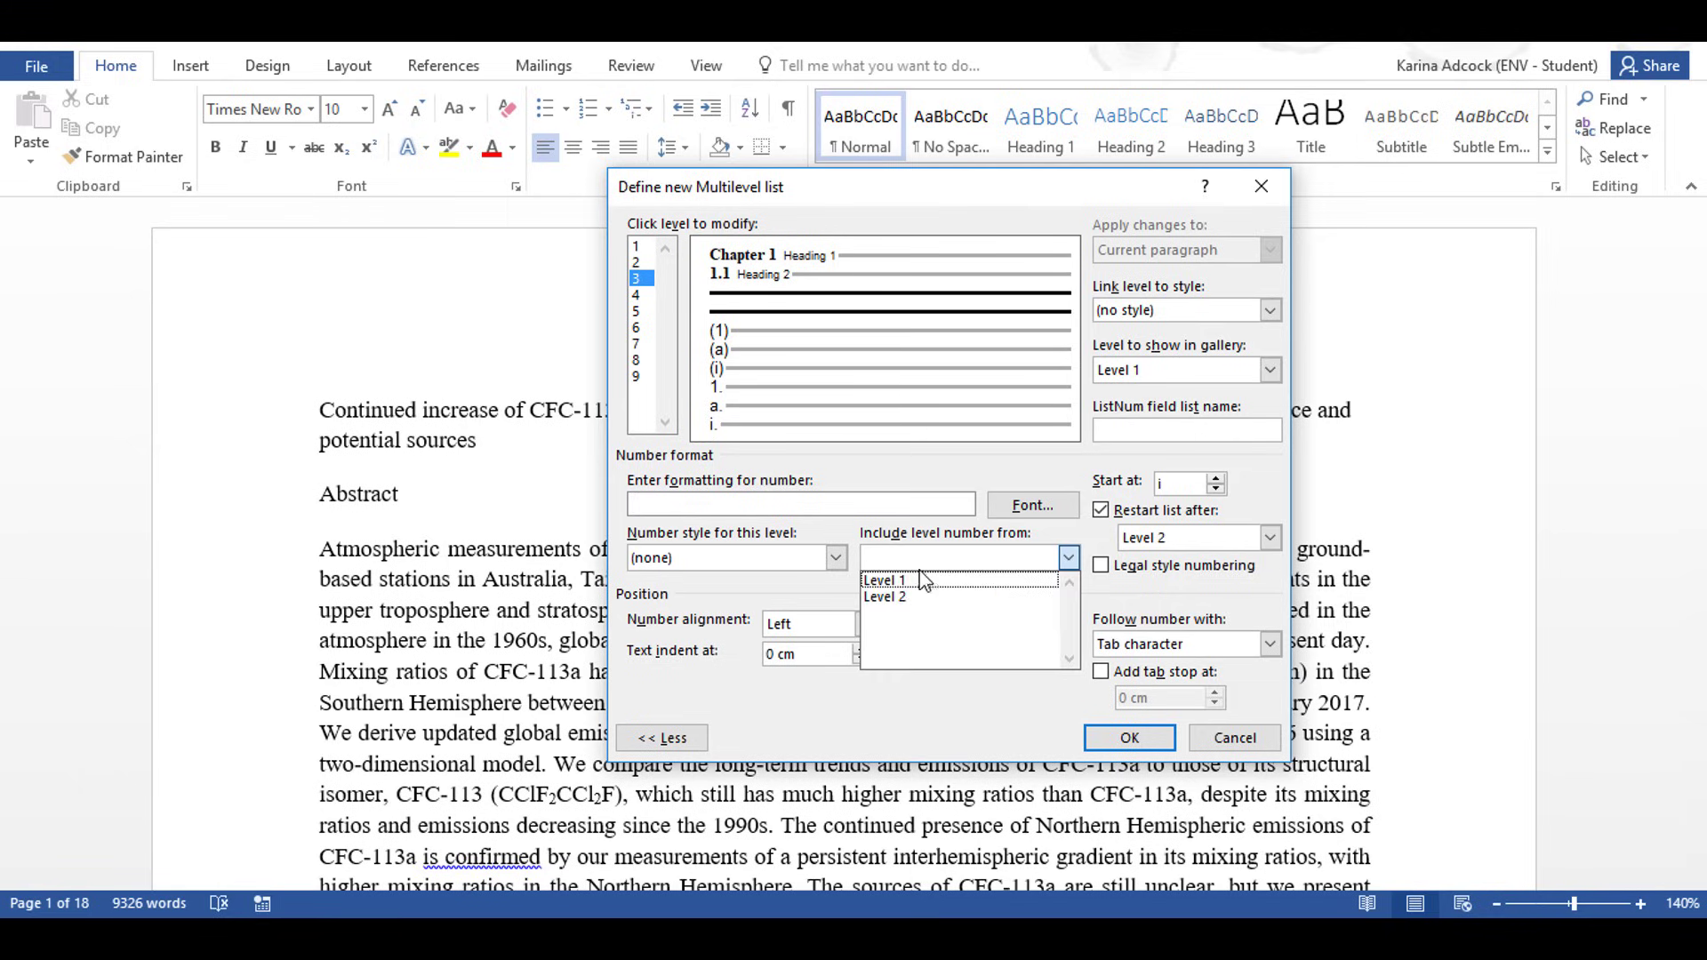
click(902, 578)
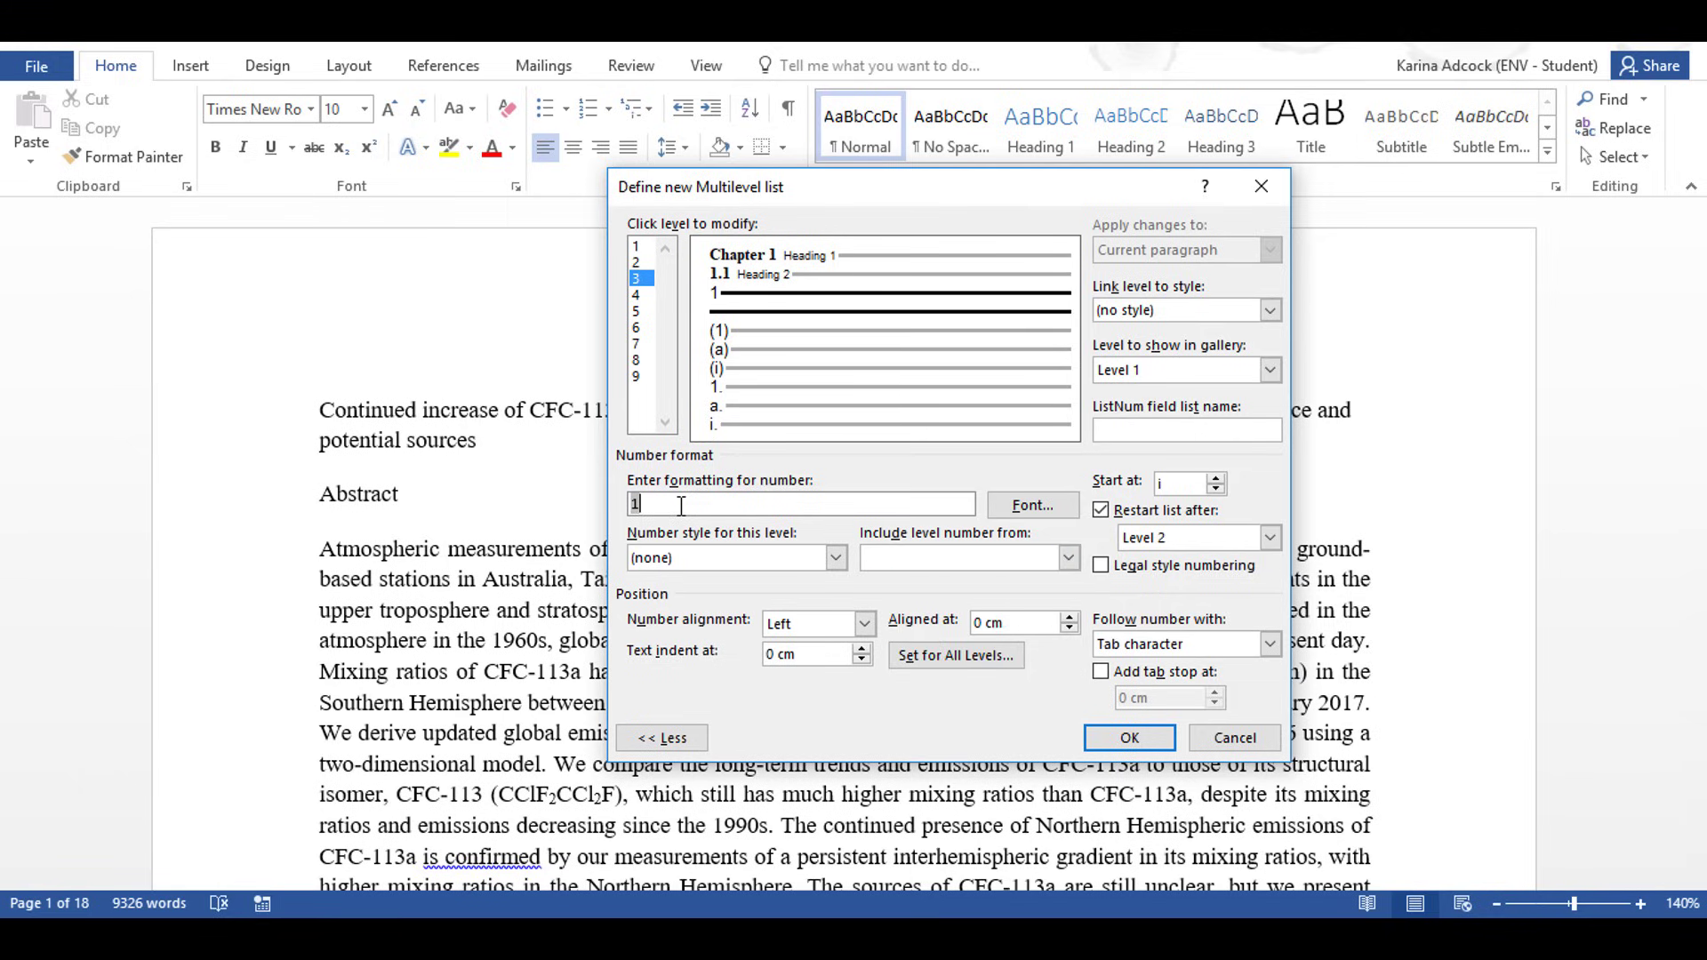
text(.)
click(932, 558)
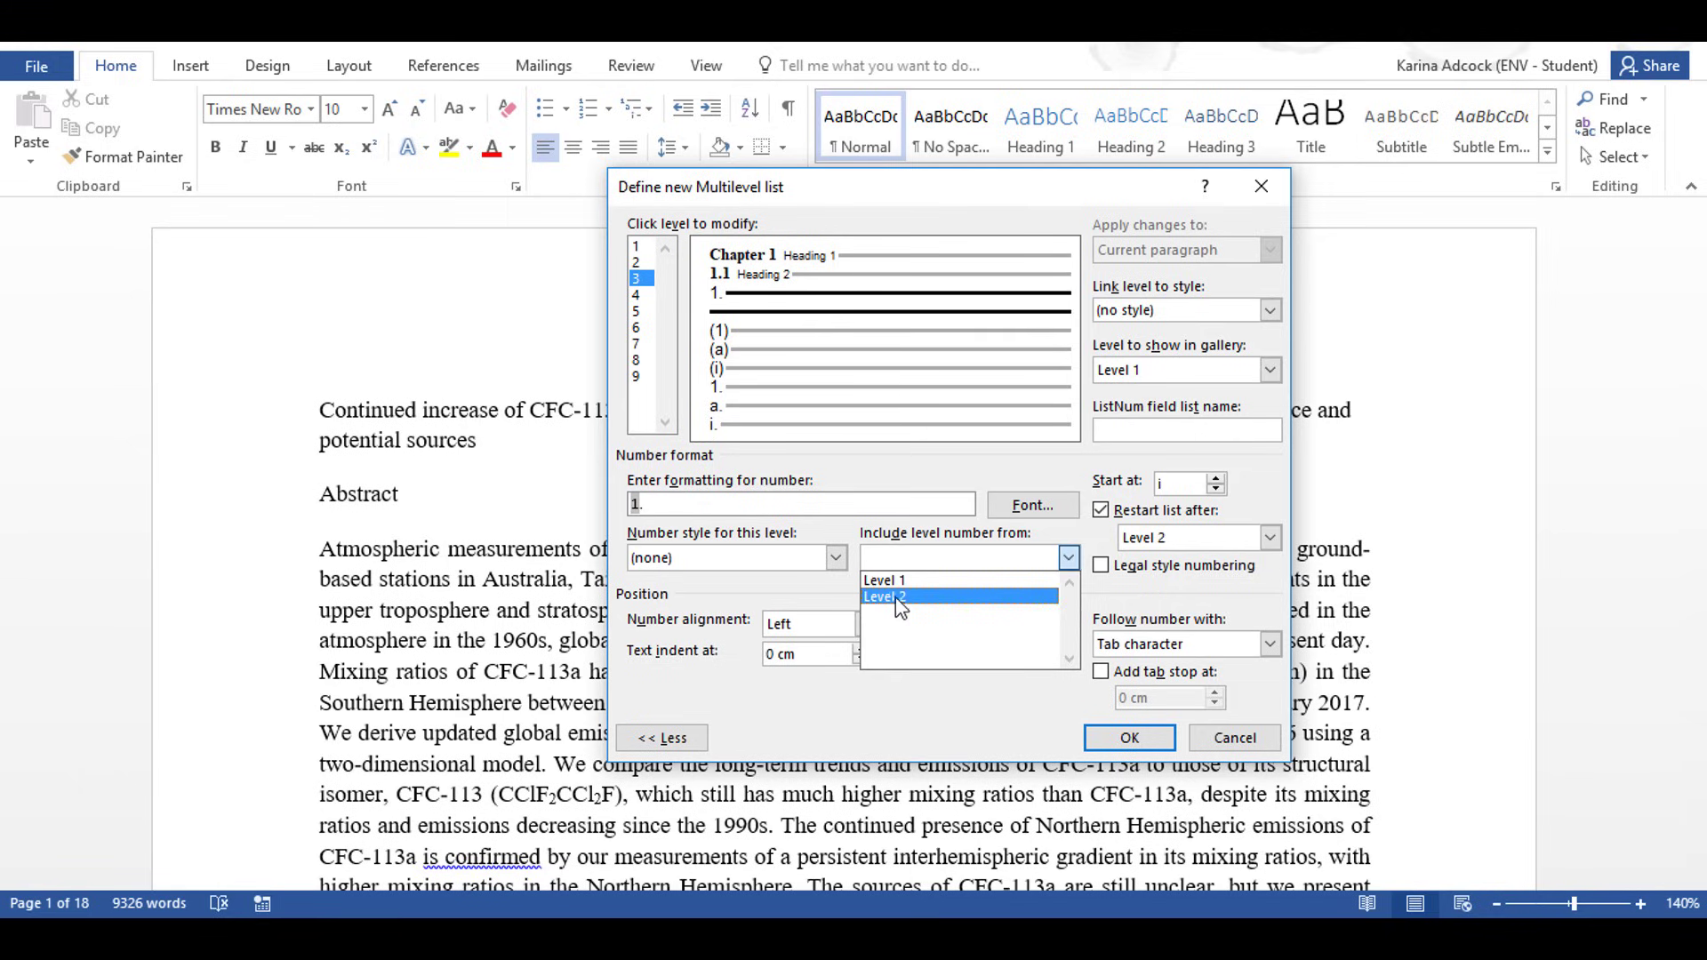
click(897, 596)
text(.)
click(778, 557)
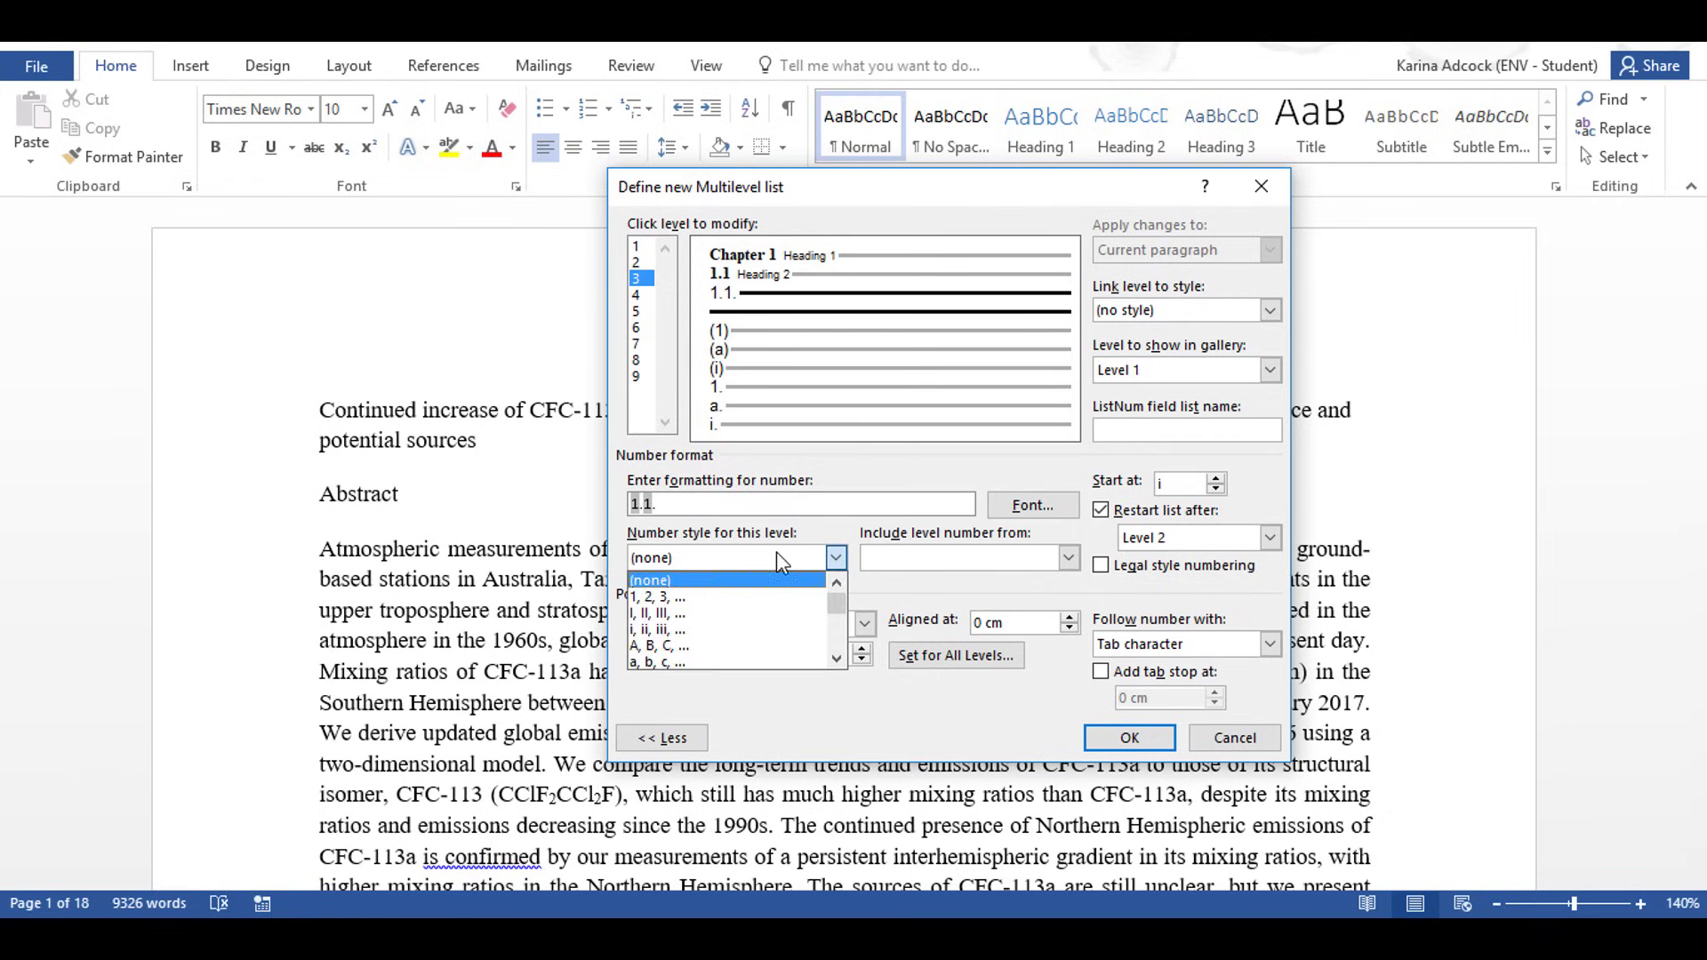
click(714, 597)
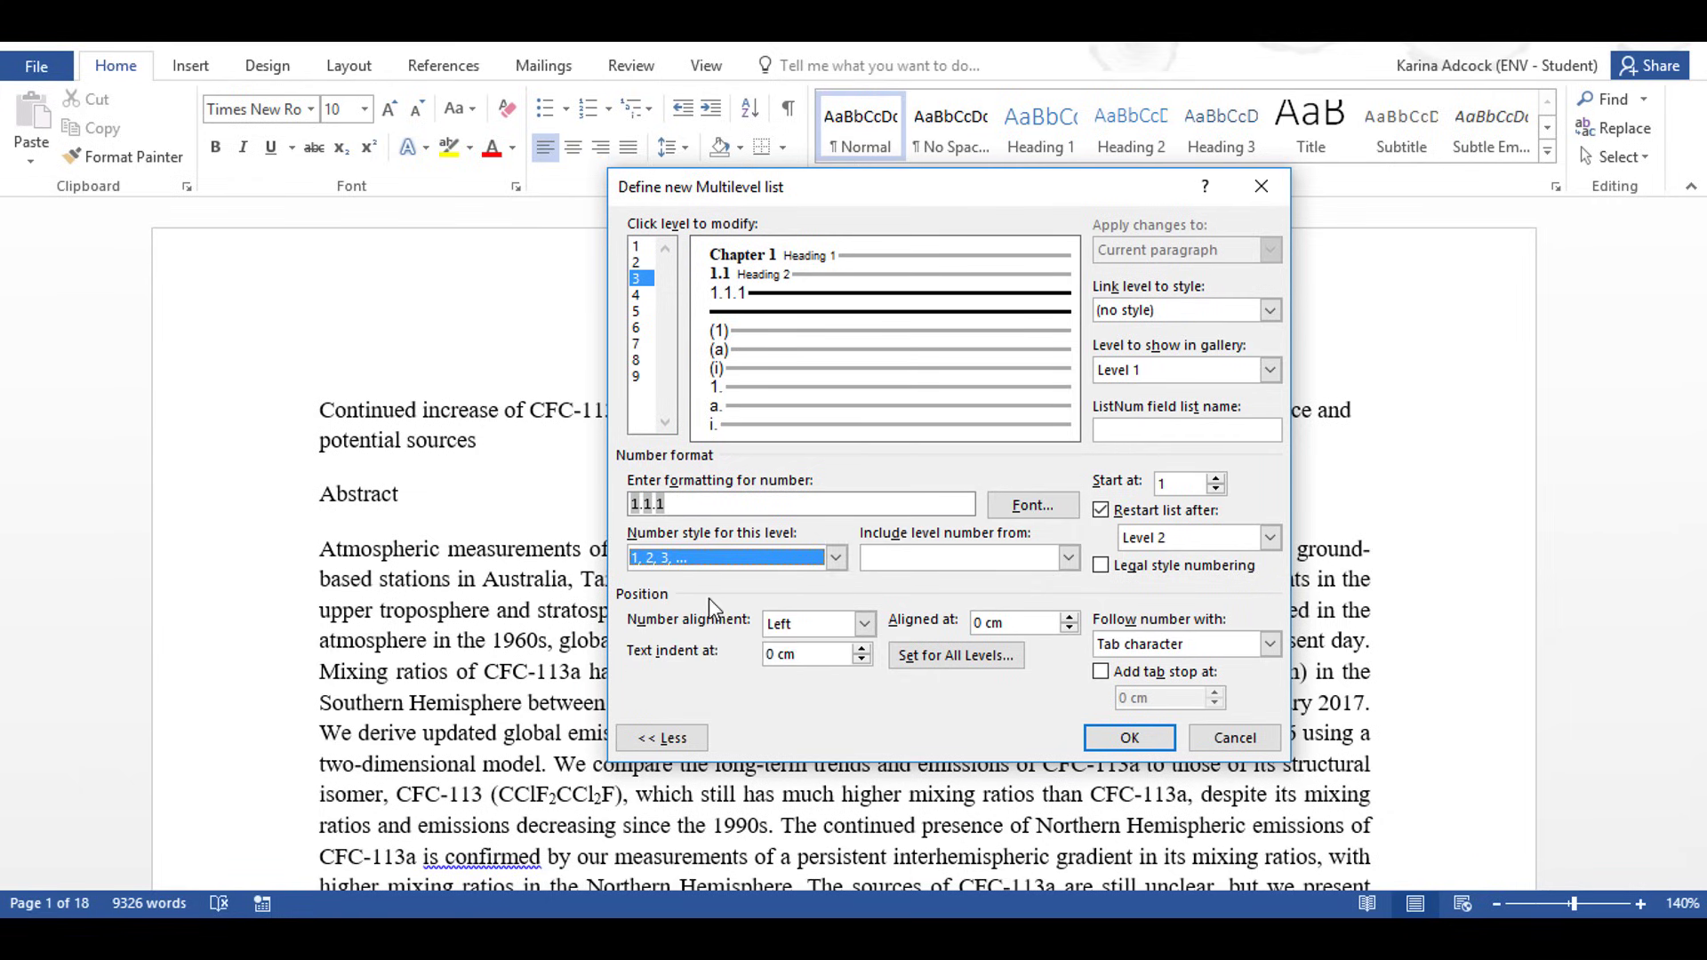
Follow the level-3 number with a space and link level 3 to Heading 3.
click(1129, 644)
click(1138, 683)
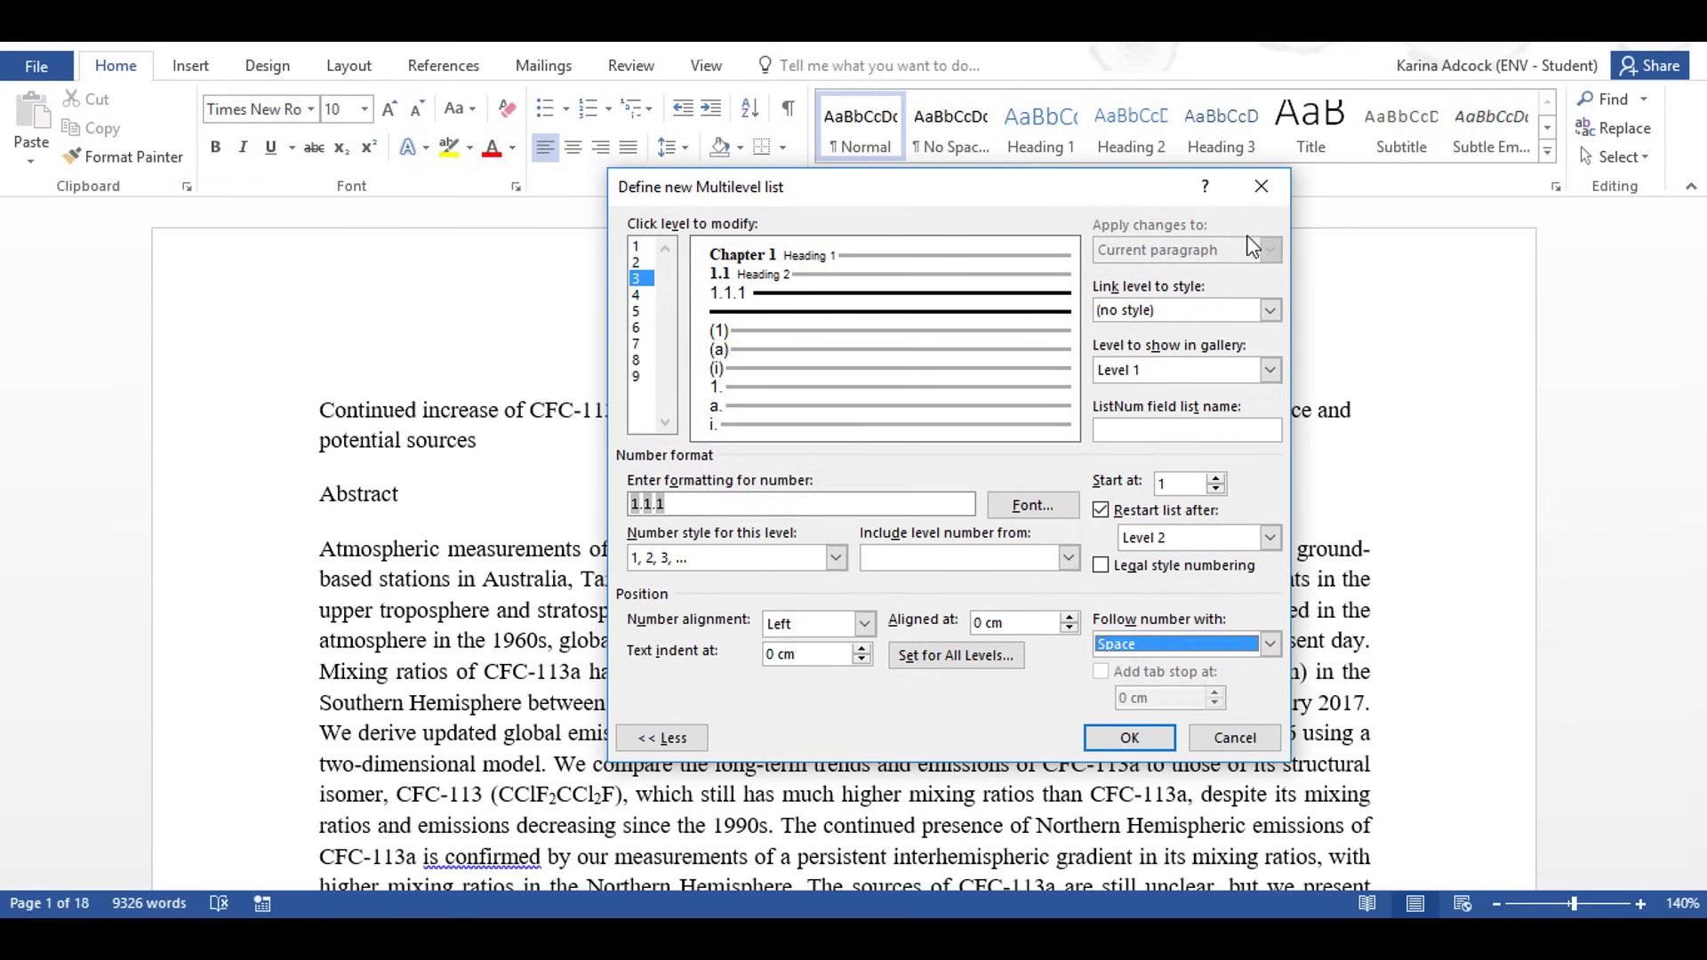
click(1270, 309)
scroll(1183, 373, down, 2)
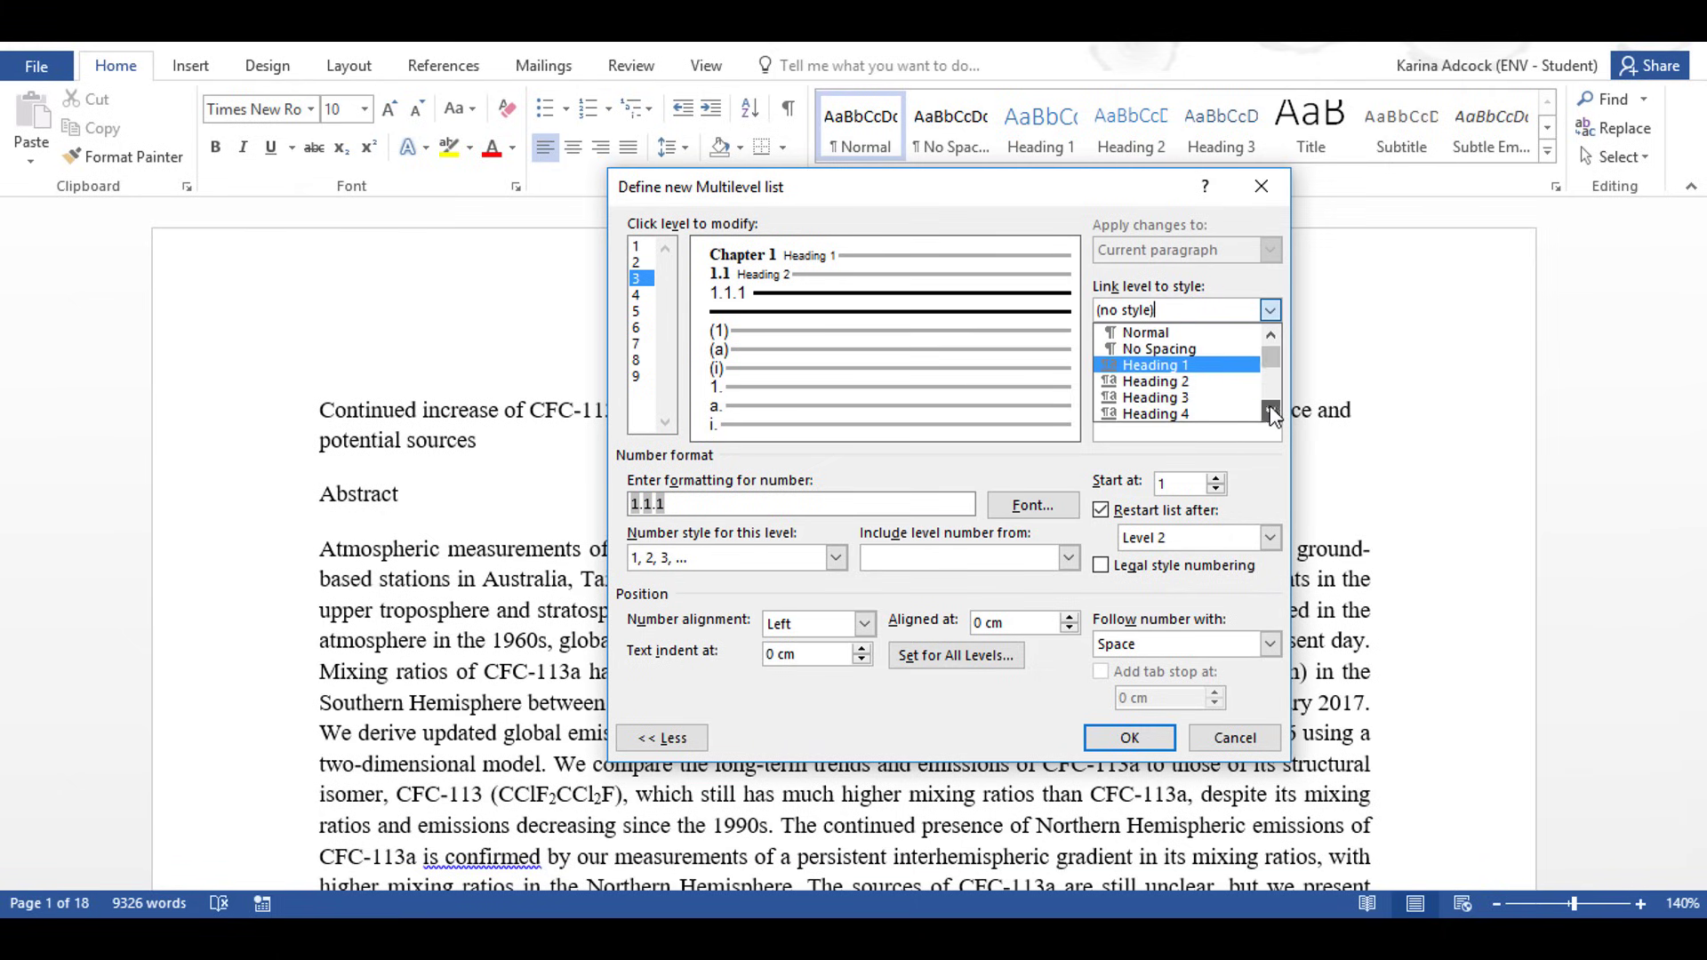
key(Escape)
Make the level-3 number bold, black, 10 pt Times New Roman and finish the list.
click(1054, 503)
text(T)
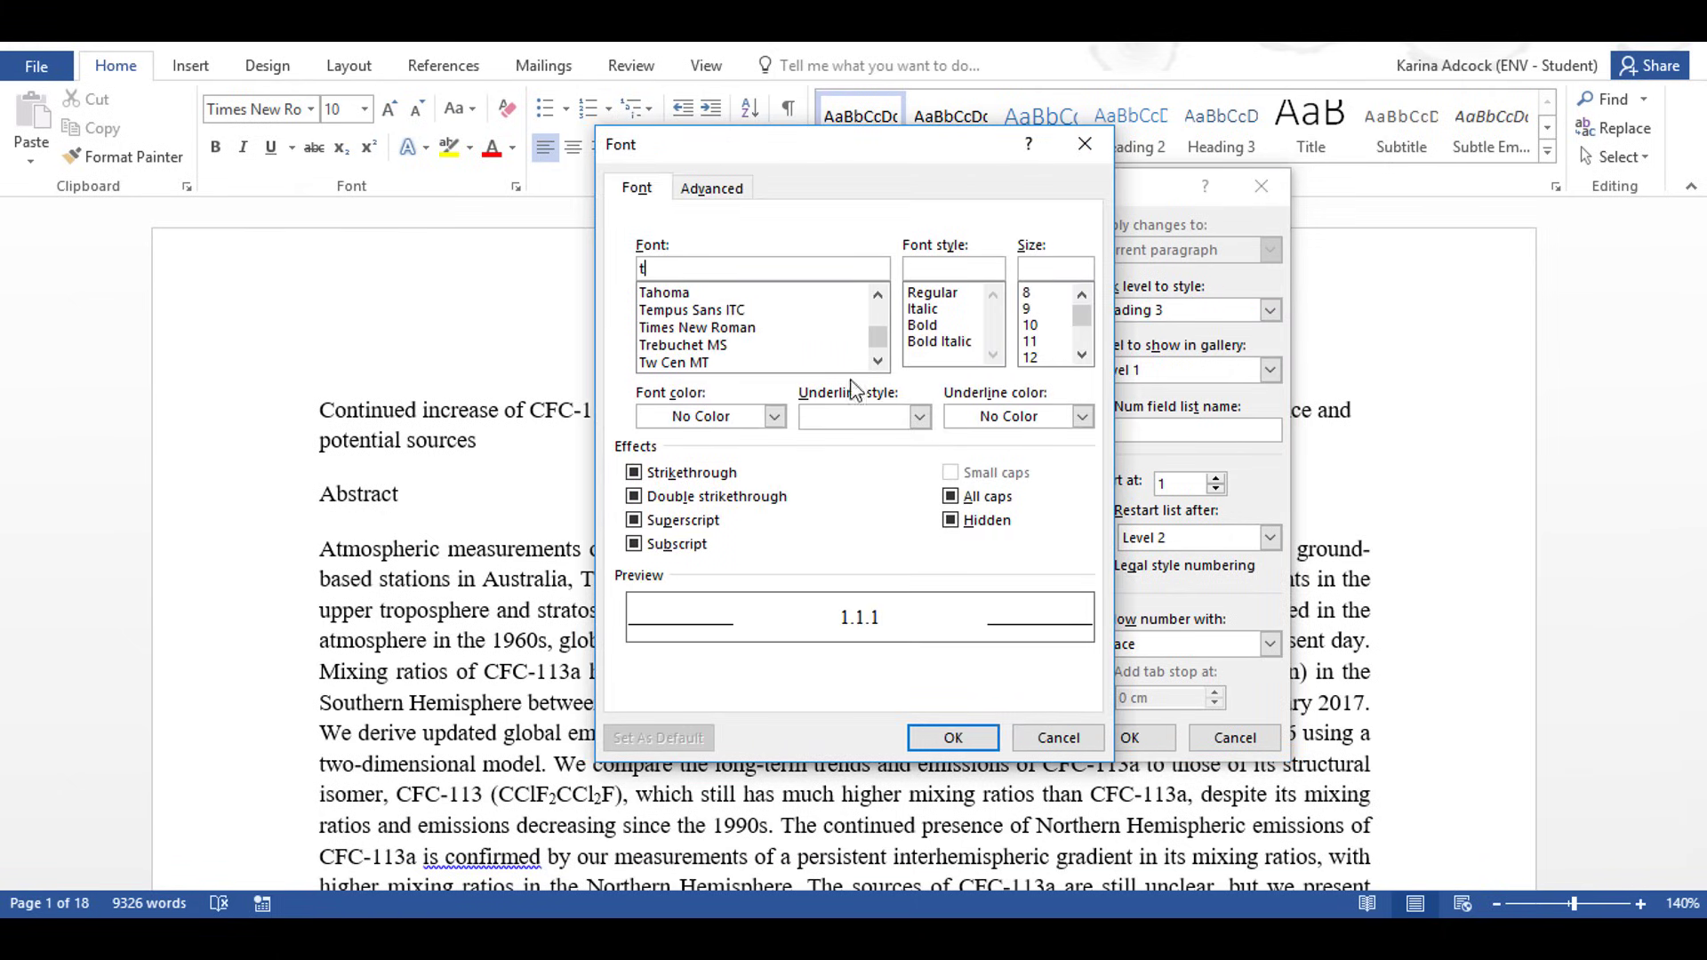
click(720, 327)
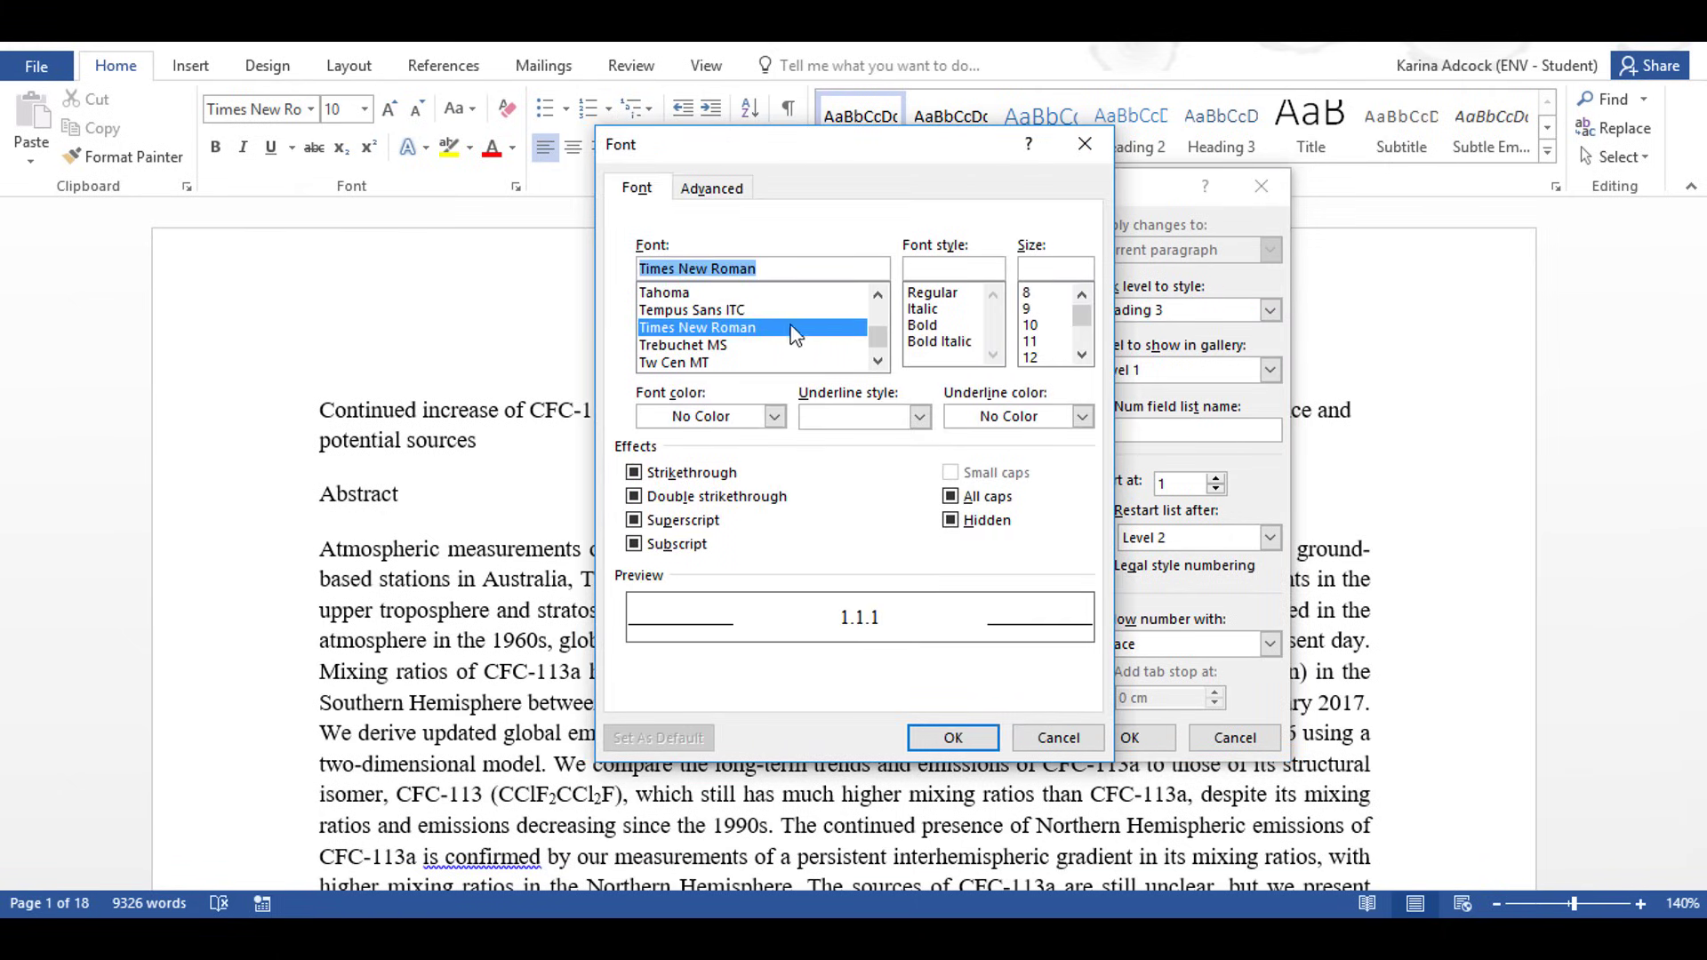
click(925, 325)
click(1031, 326)
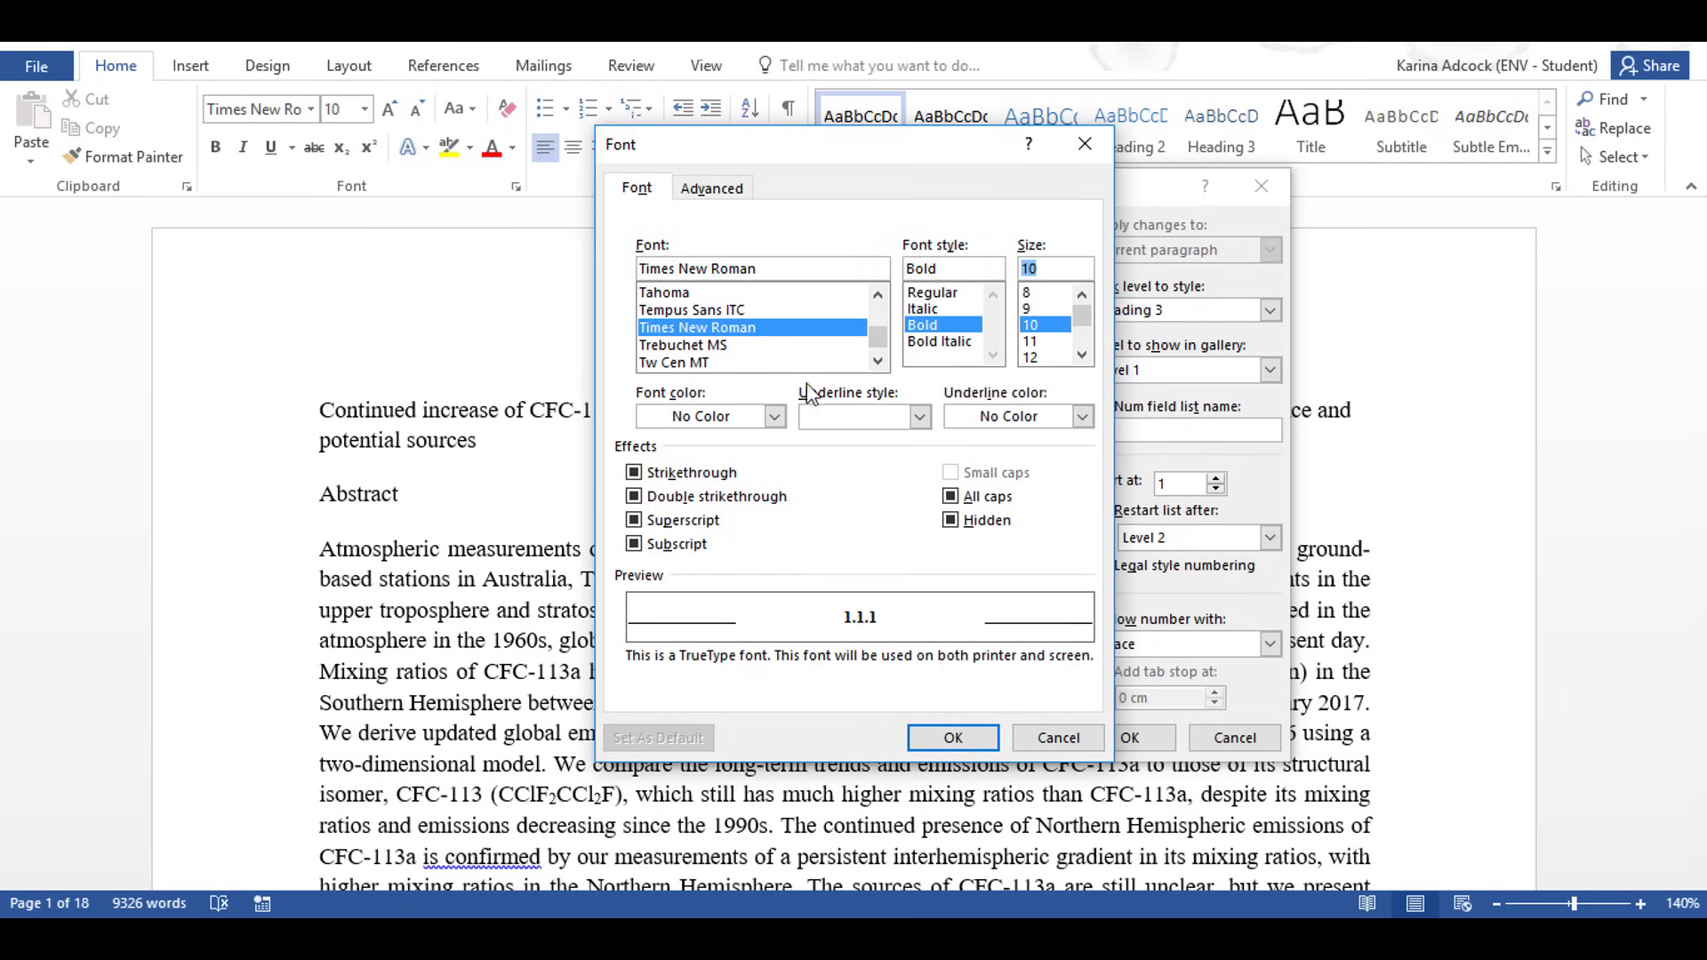
click(776, 417)
click(679, 502)
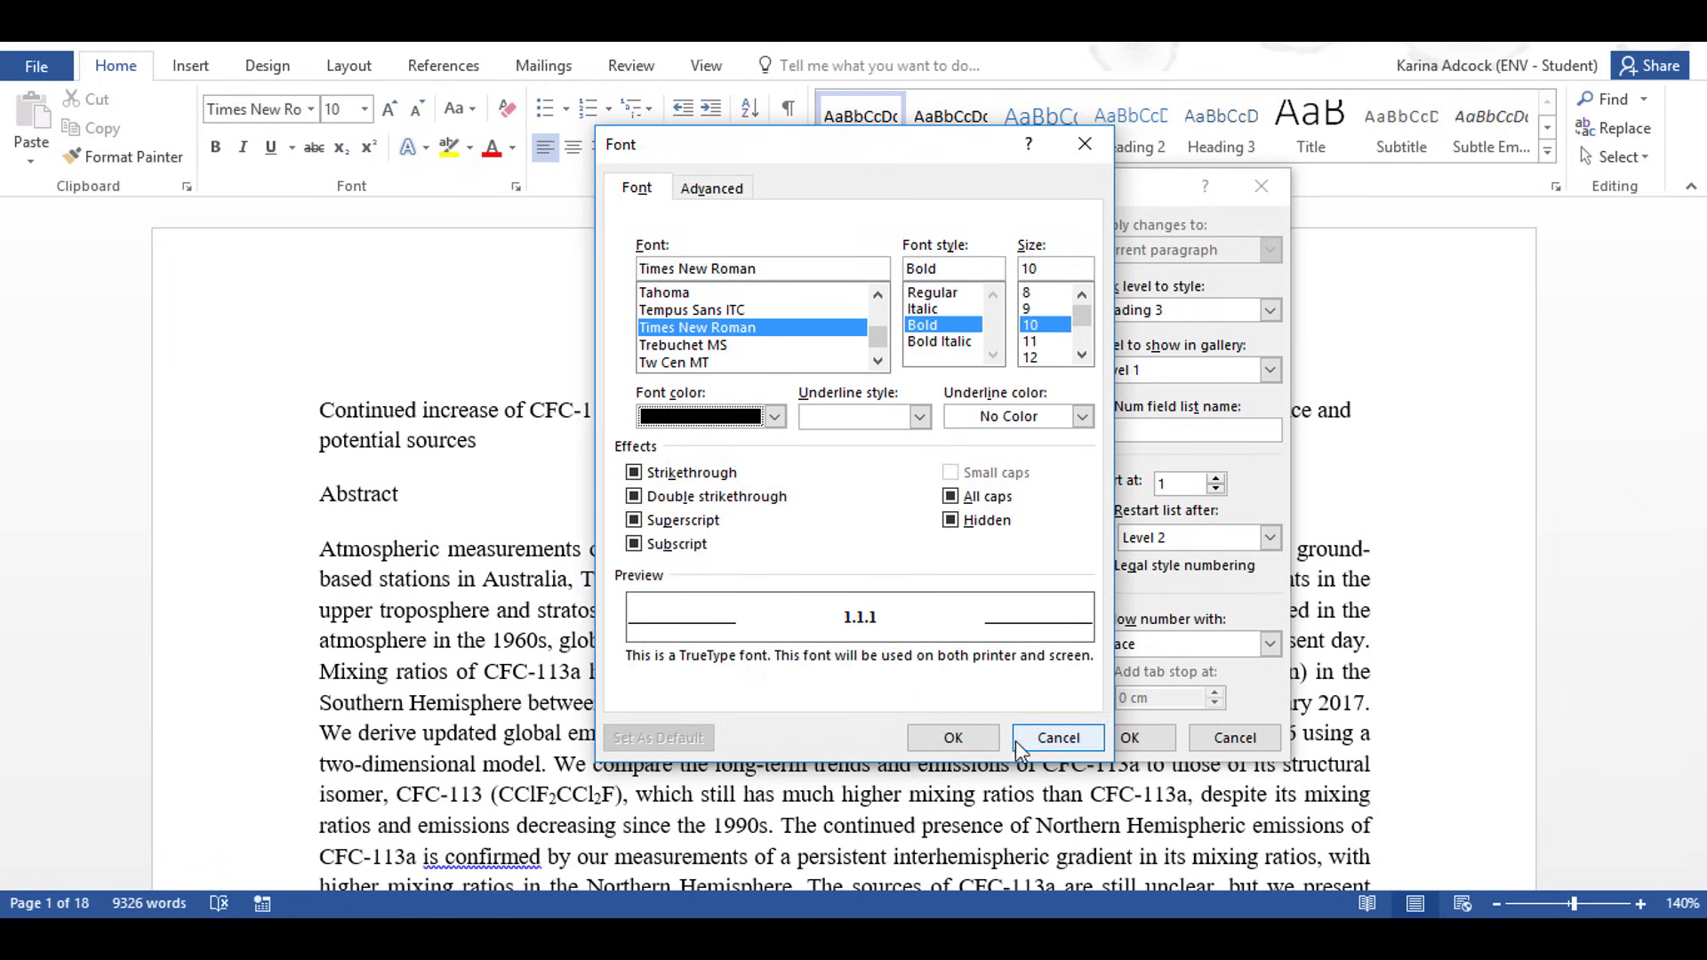
click(953, 738)
click(1147, 740)
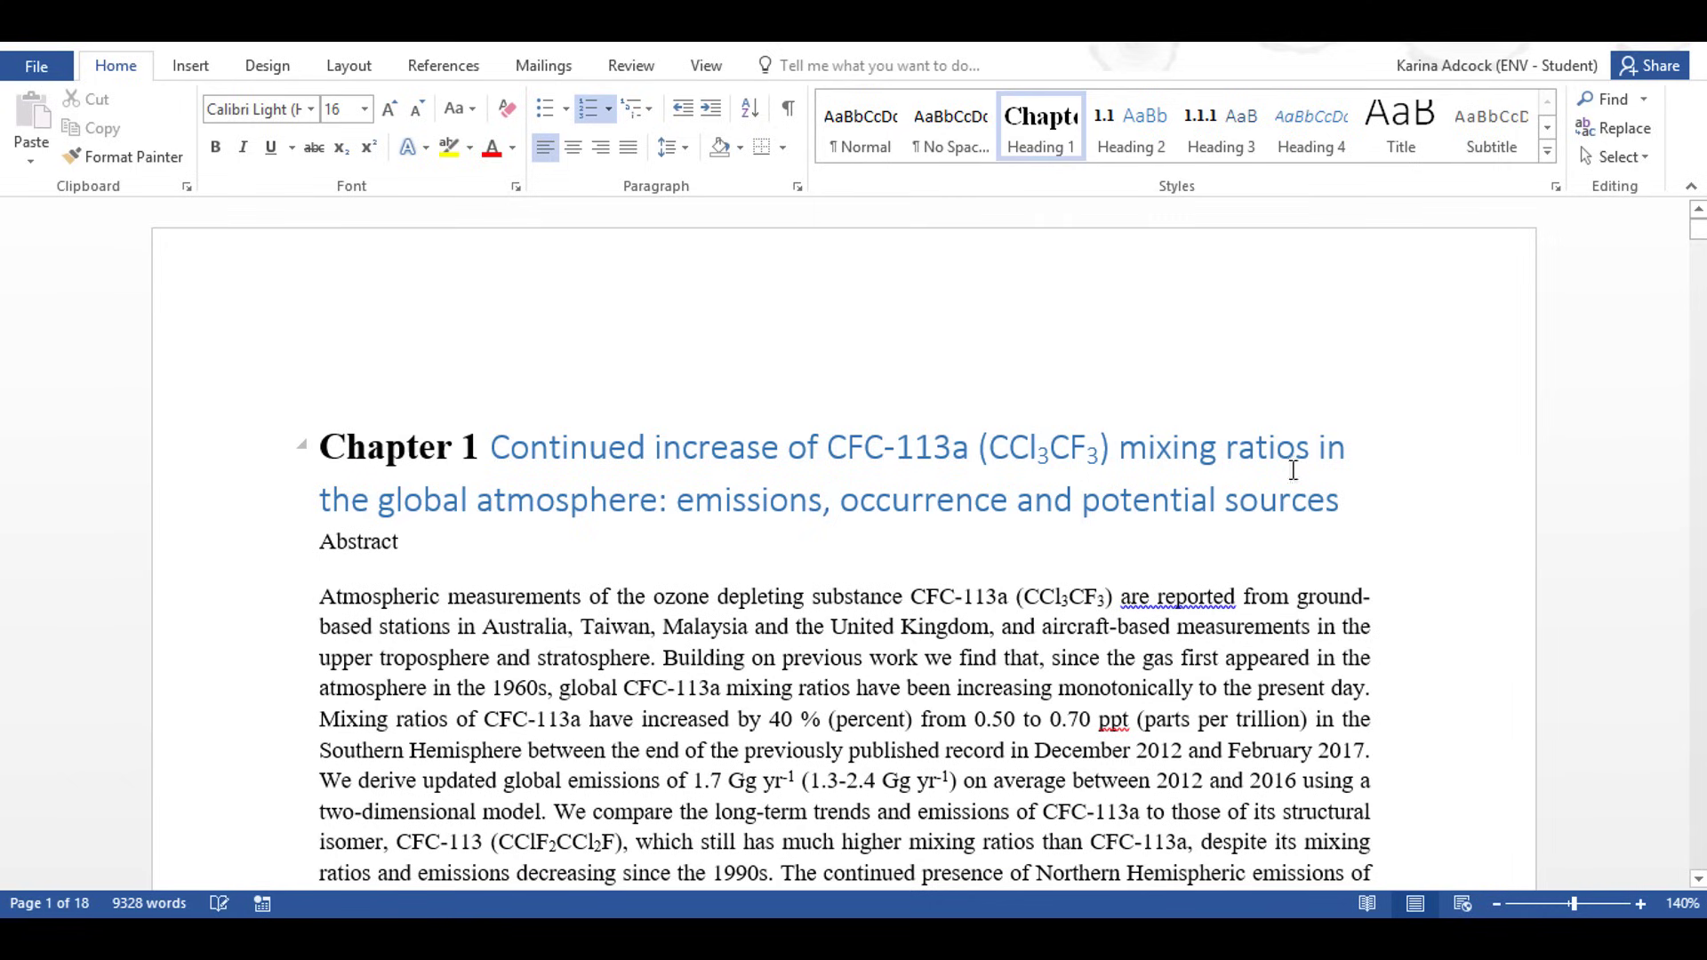
Make the title text after Chapter 1 bold black Times New Roman with space after it.
drag(1347, 505, 541, 431)
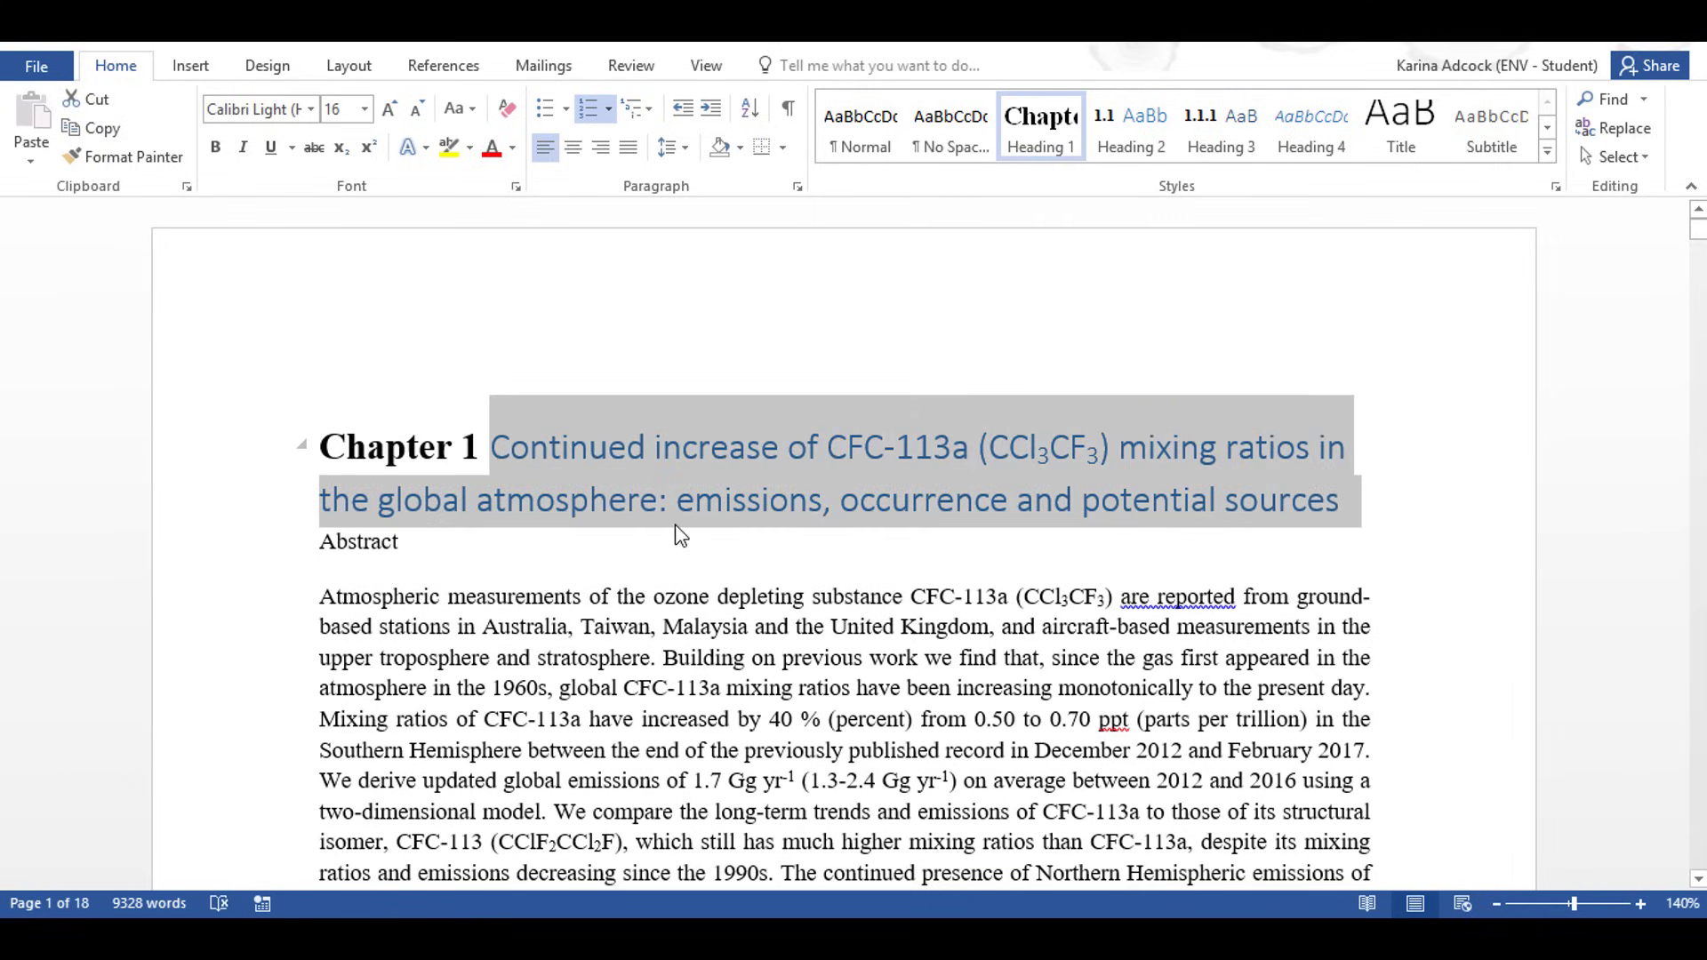
click(310, 109)
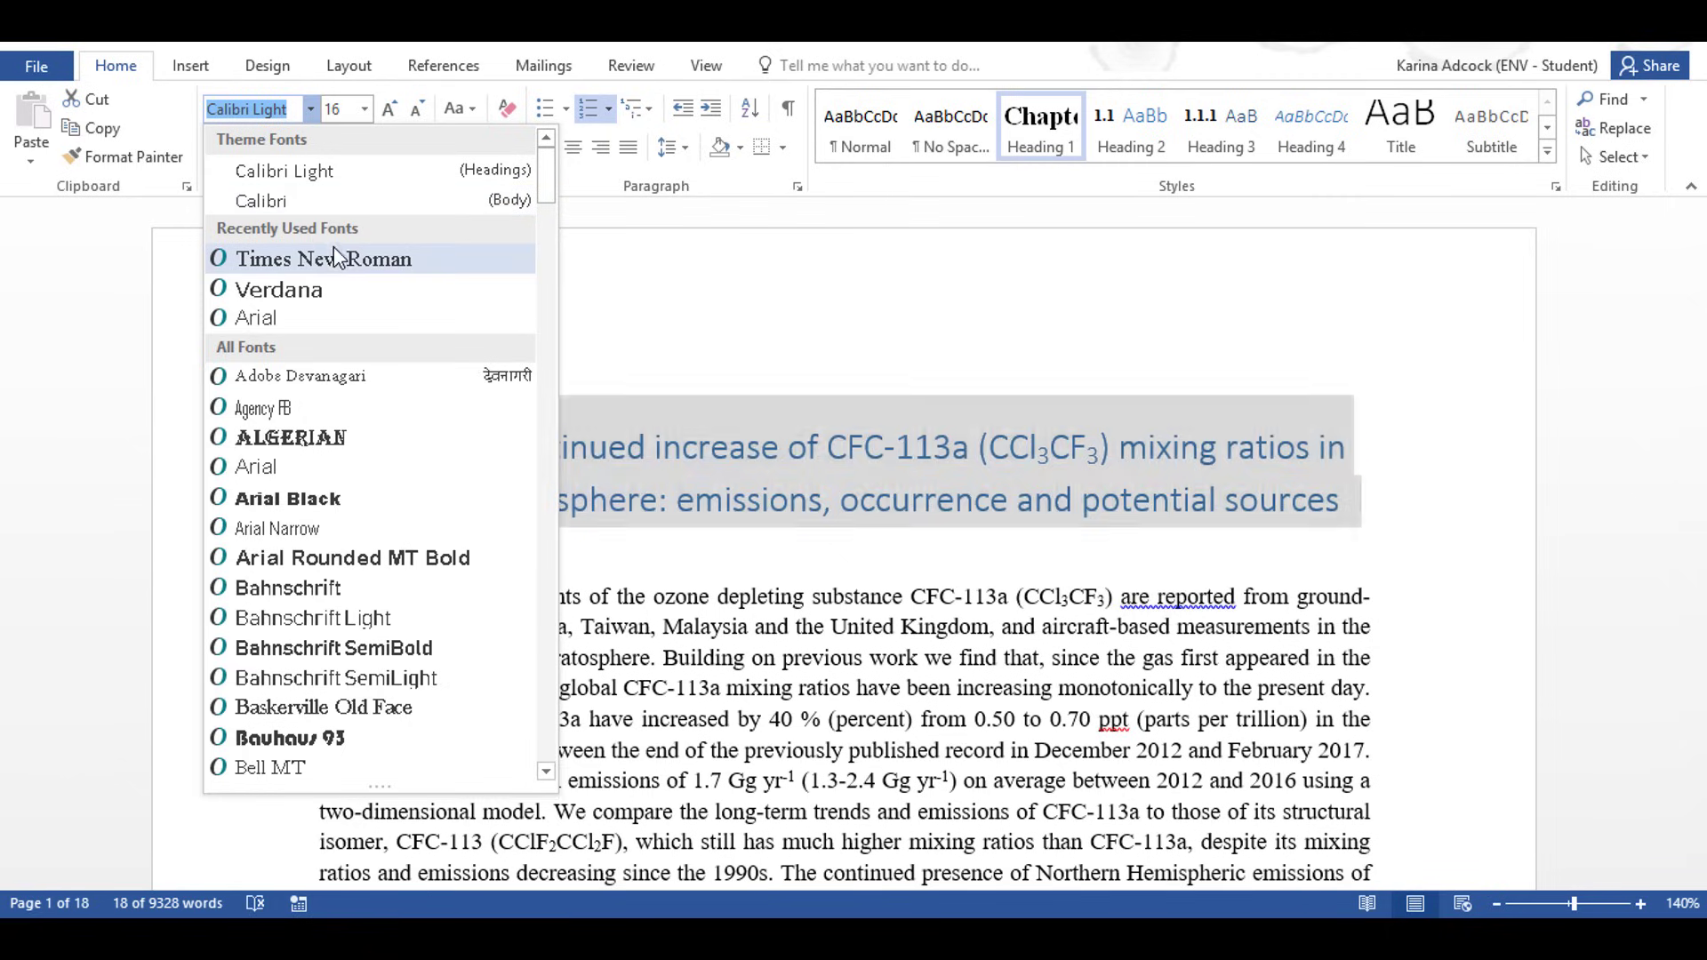
key(Escape)
click(215, 148)
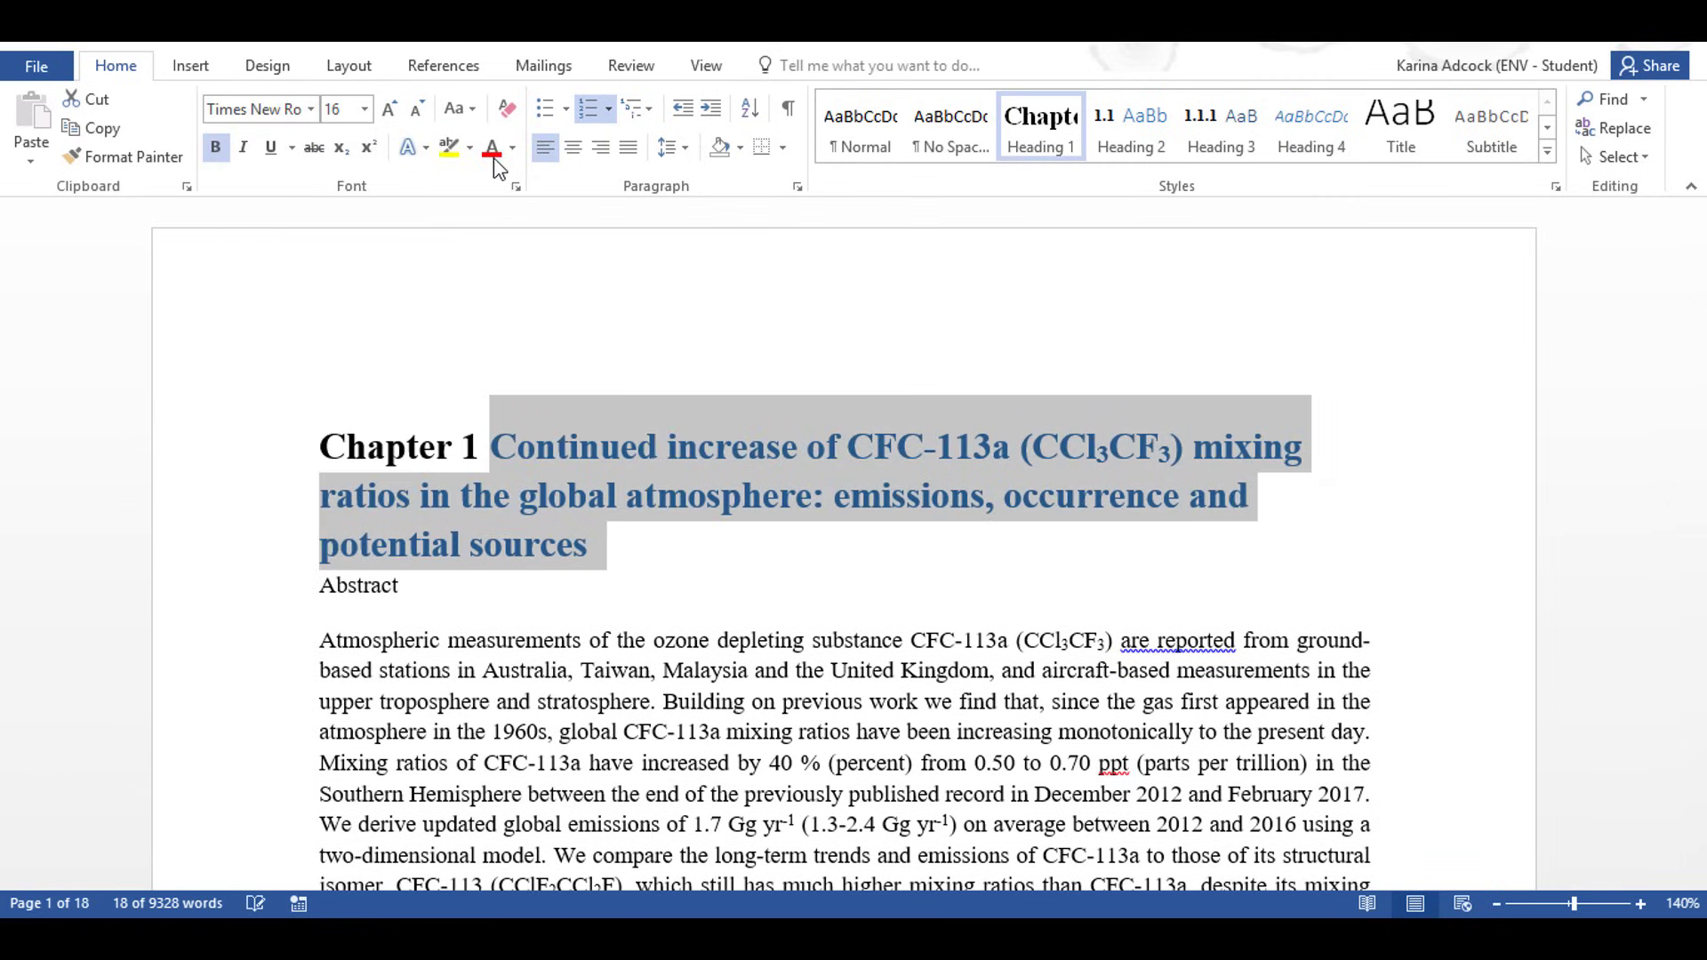
click(511, 151)
click(511, 236)
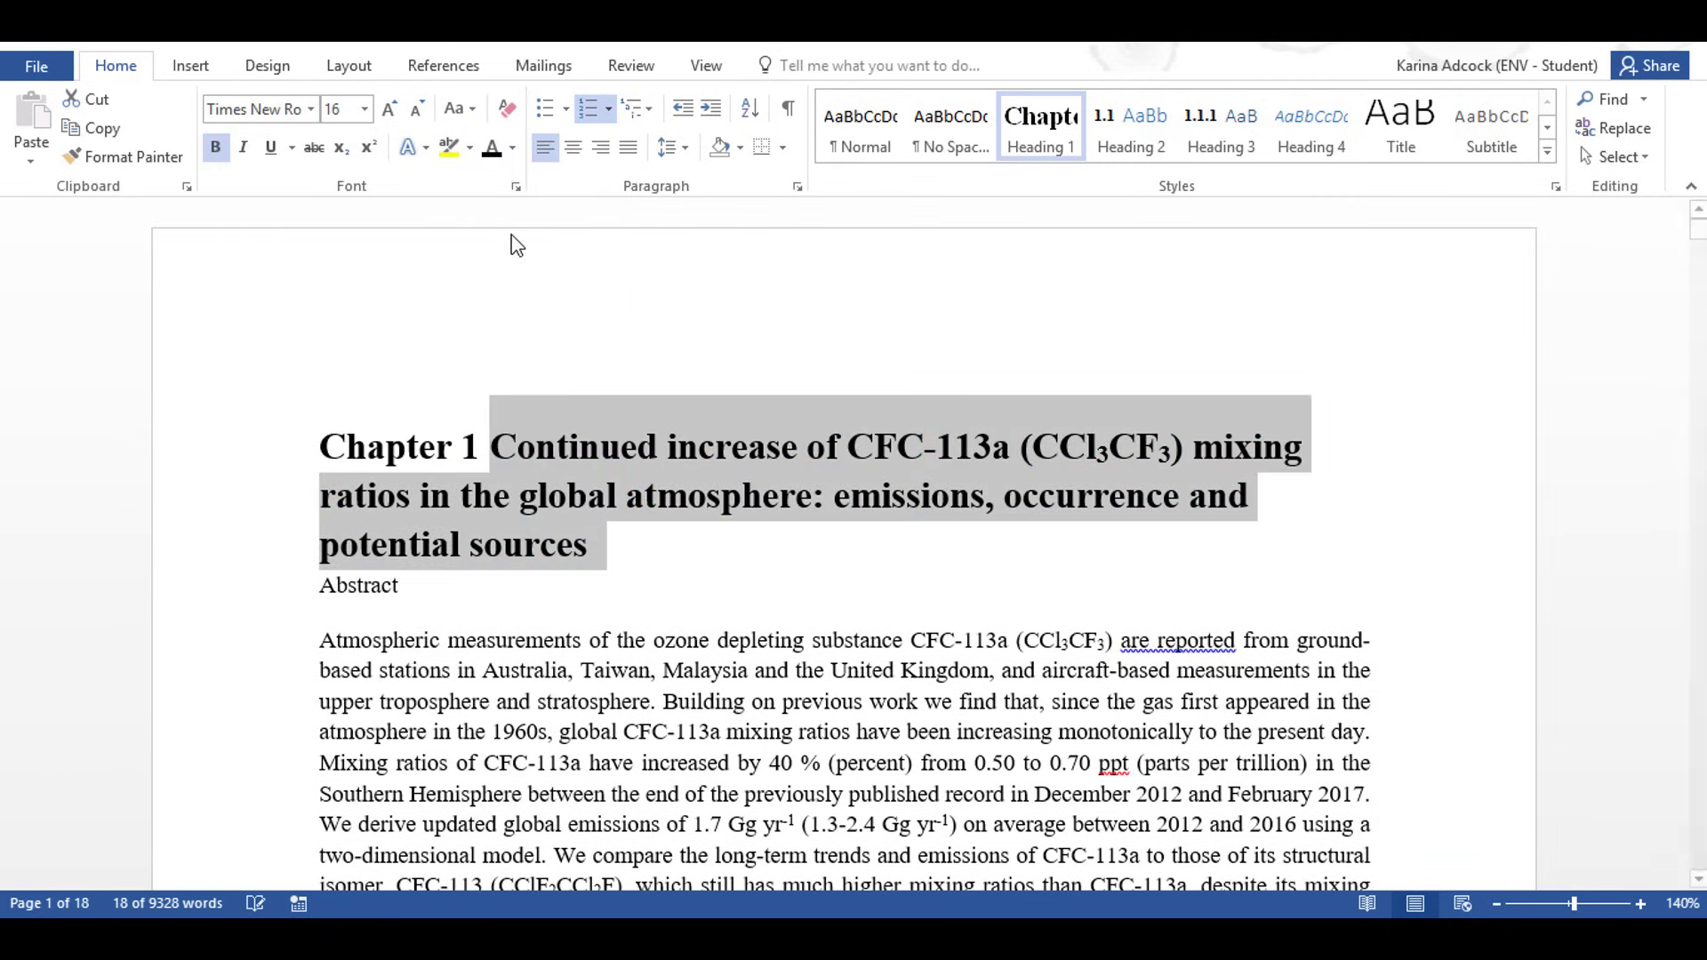
click(673, 148)
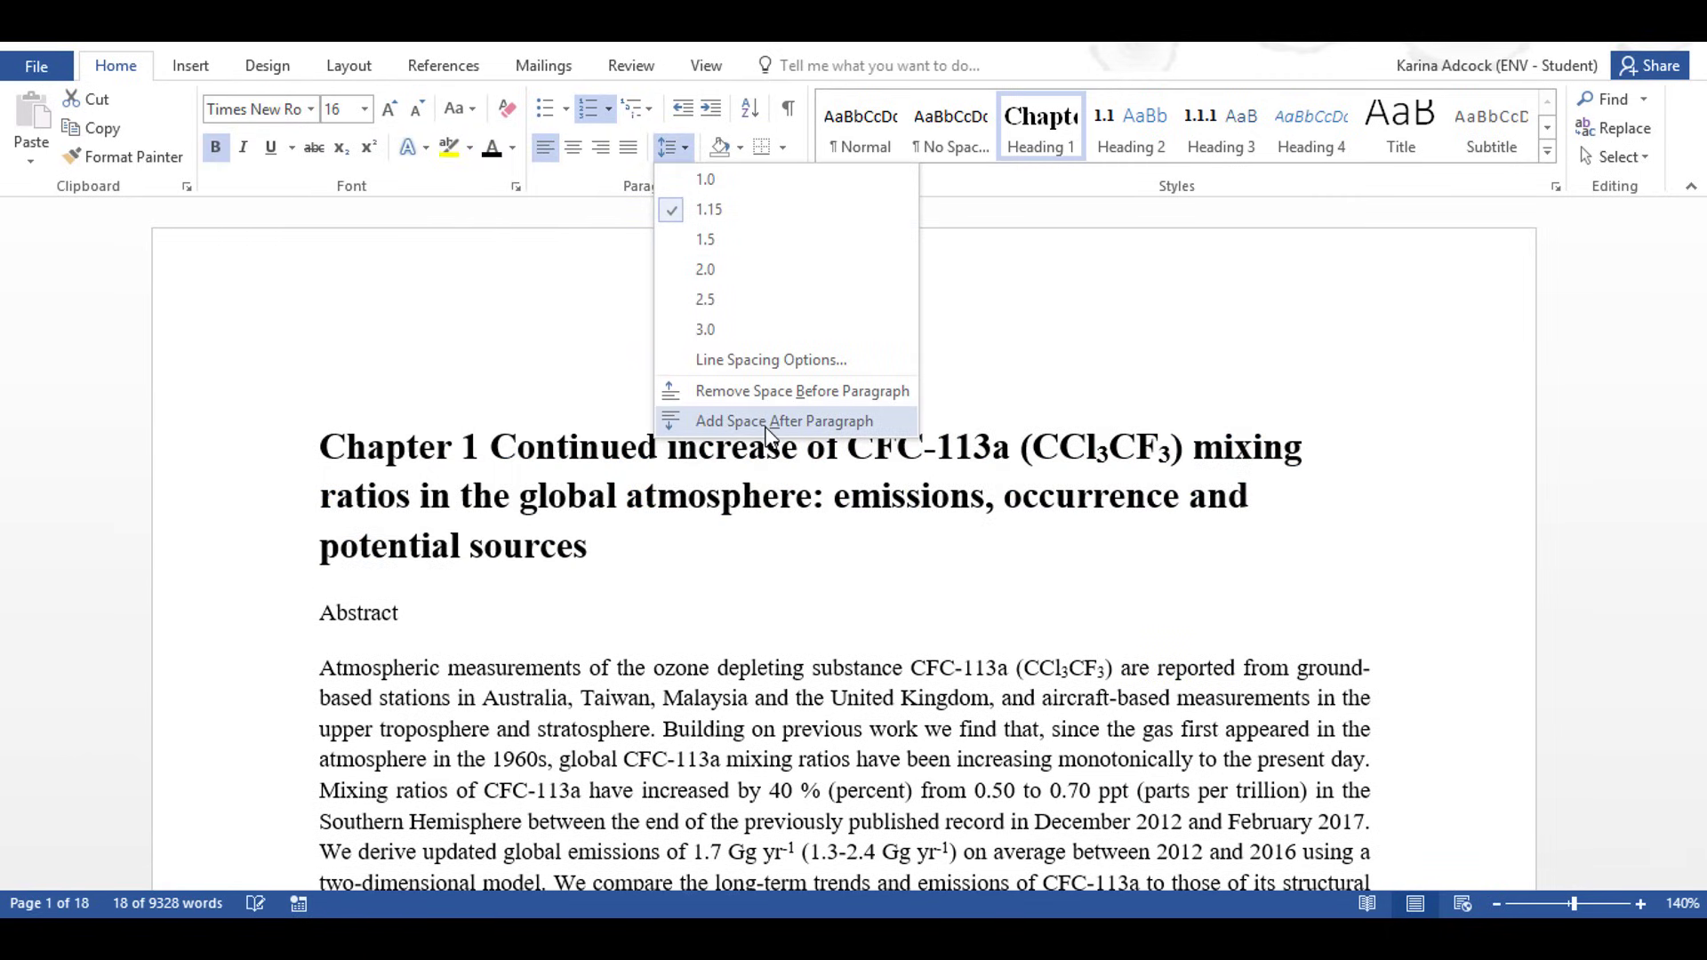
click(766, 421)
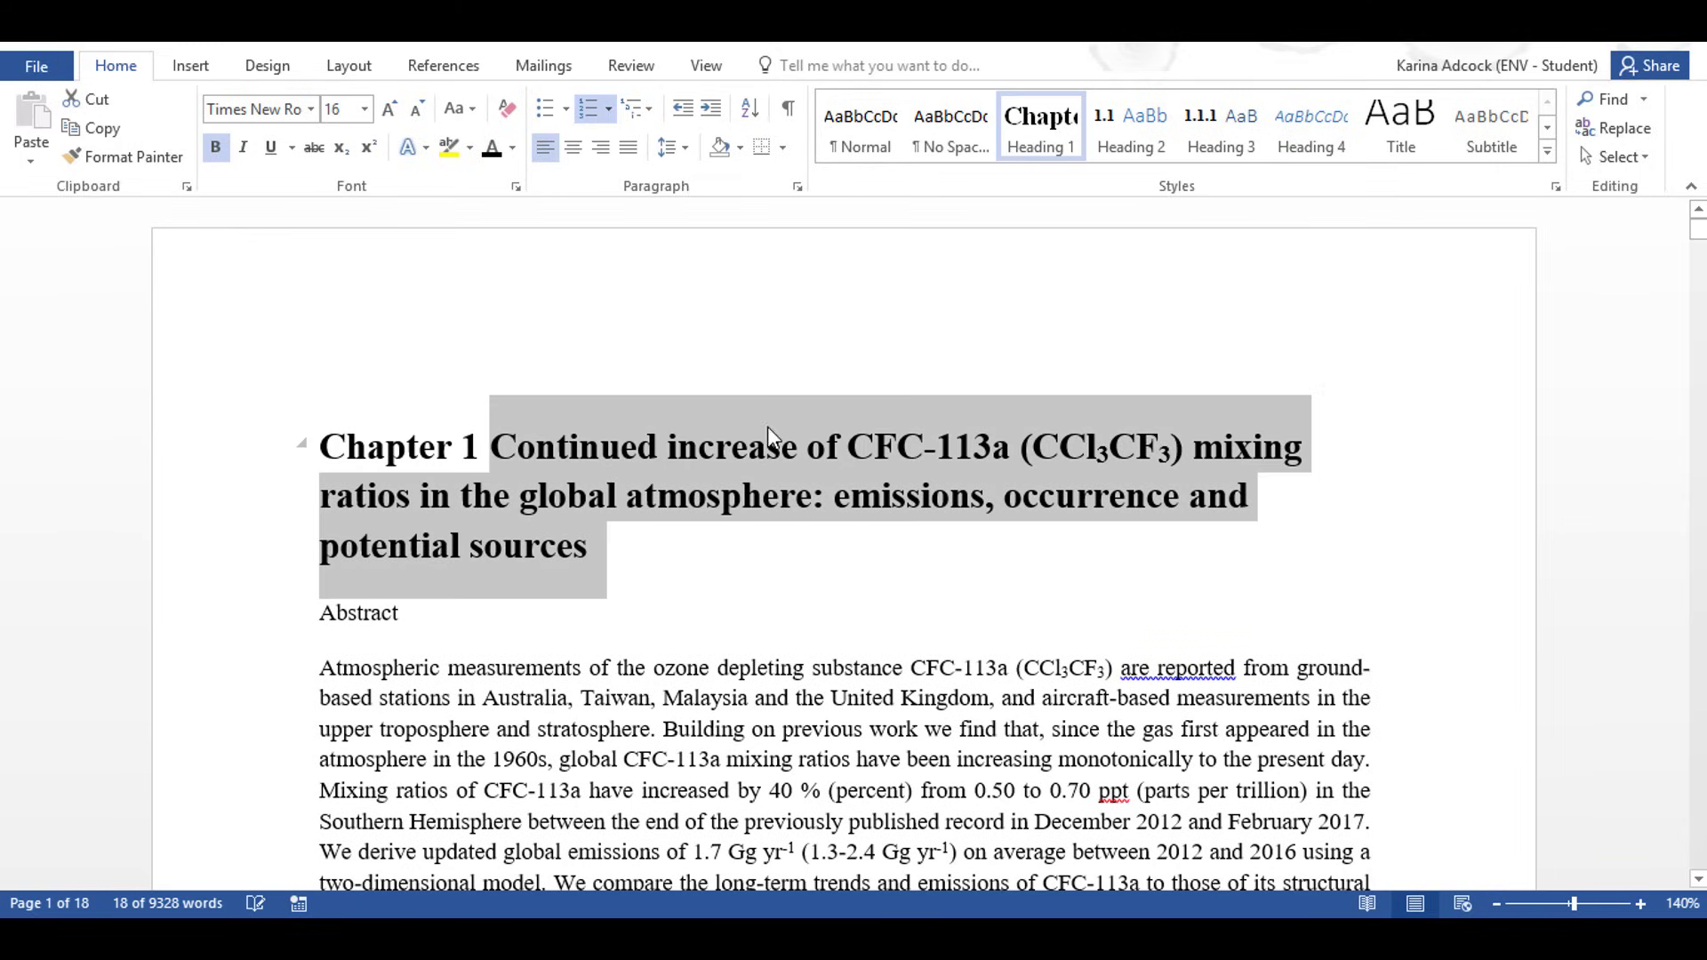
click(601, 452)
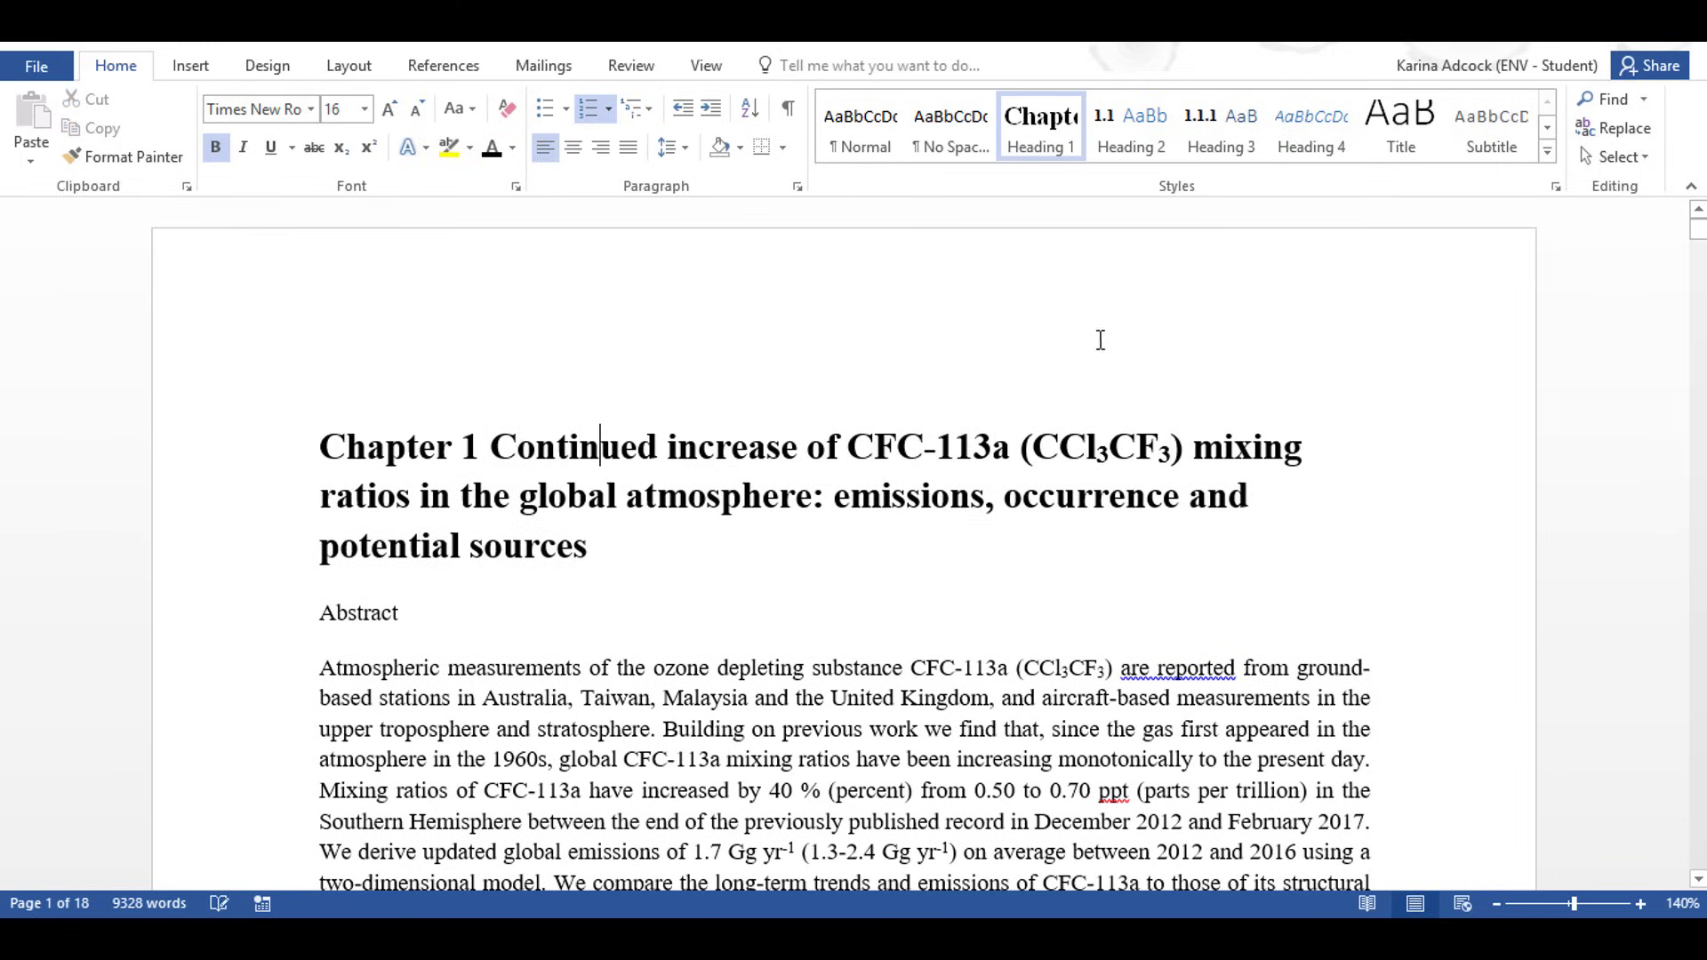
Update Heading 1 to match the title, then make Abstract a Heading 2 numbered 1.1.
right_click(1049, 127)
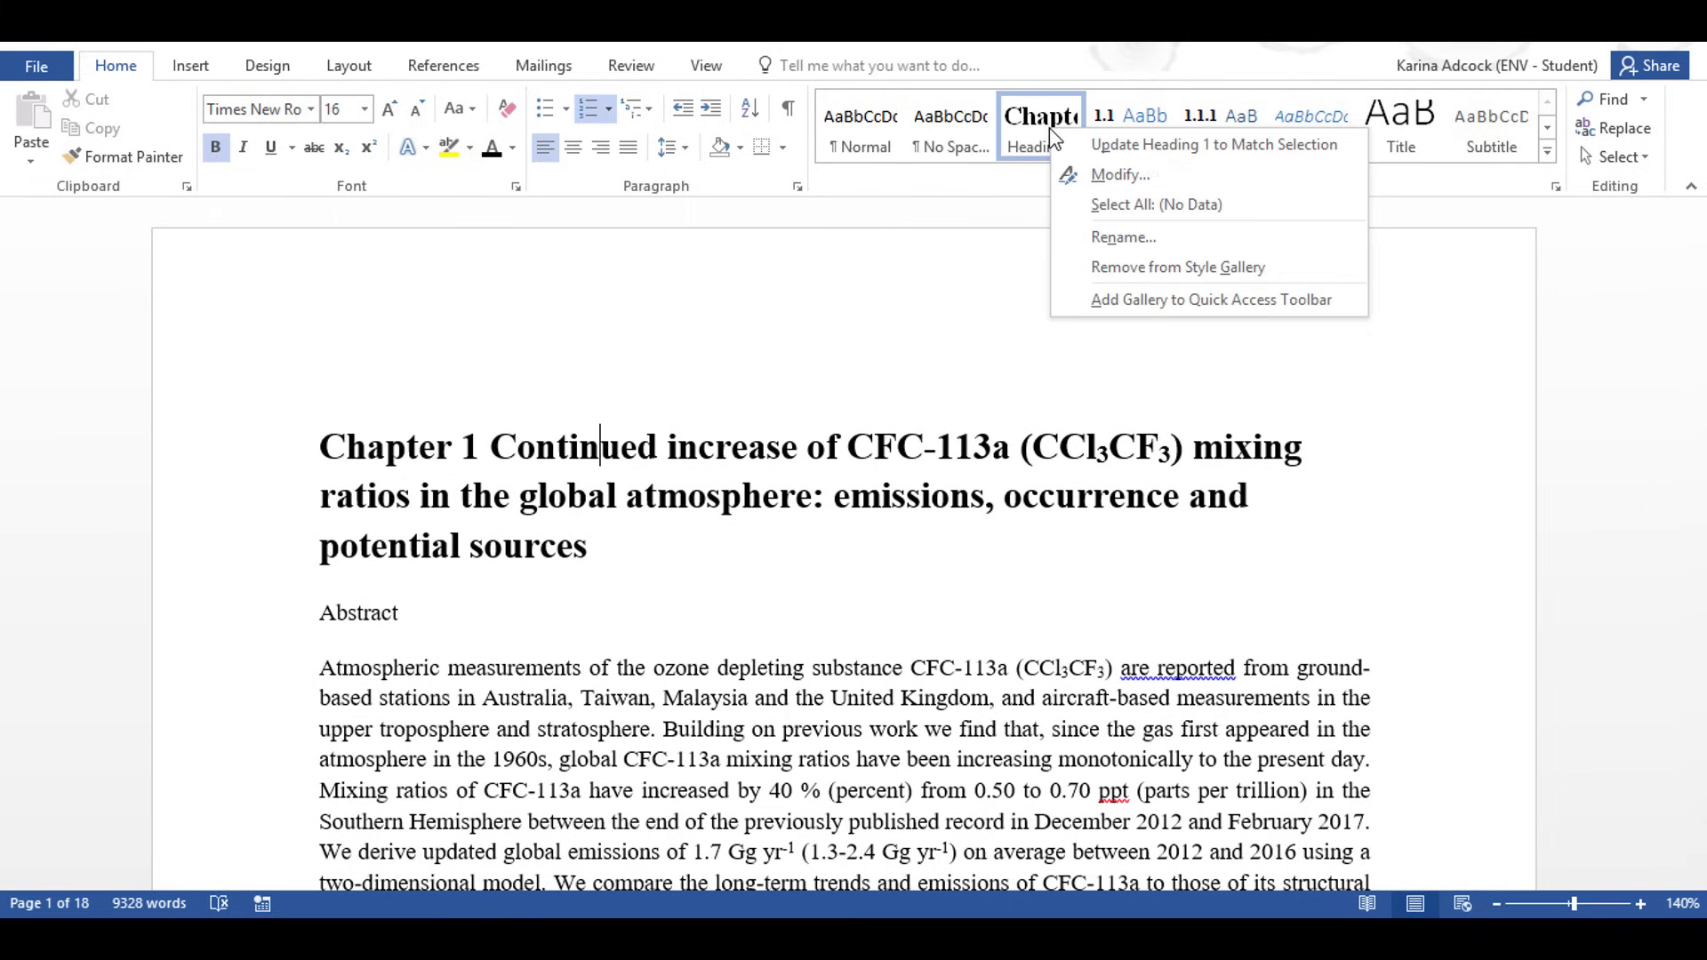
click(1228, 145)
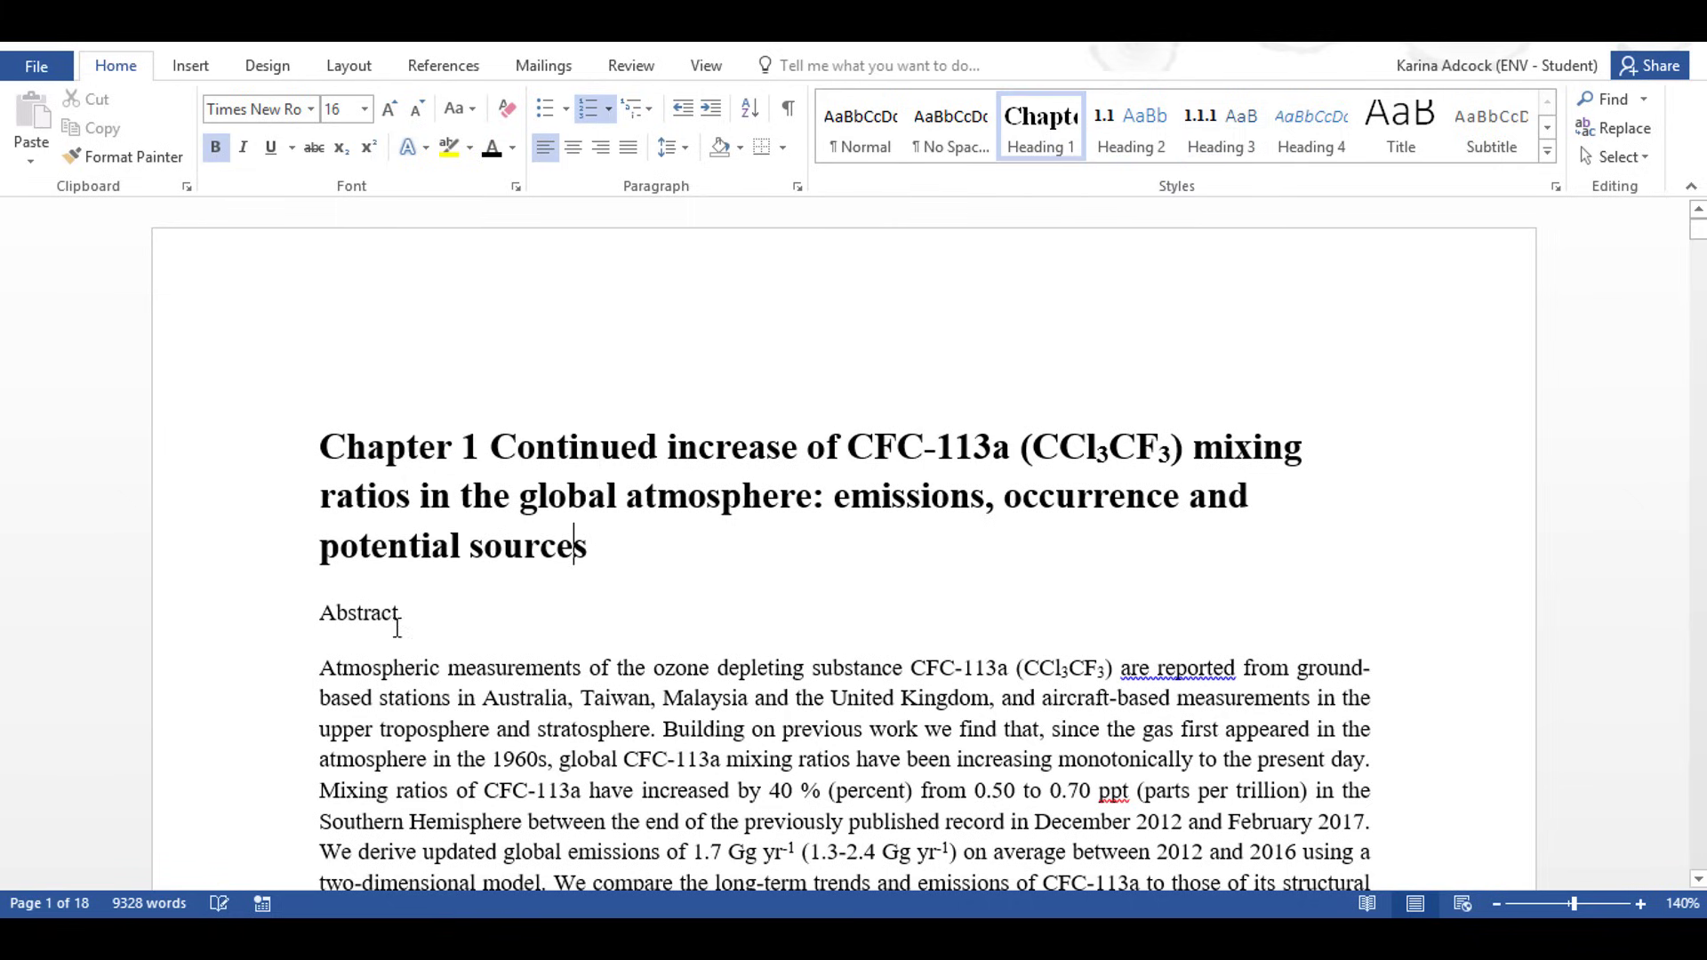
click(363, 616)
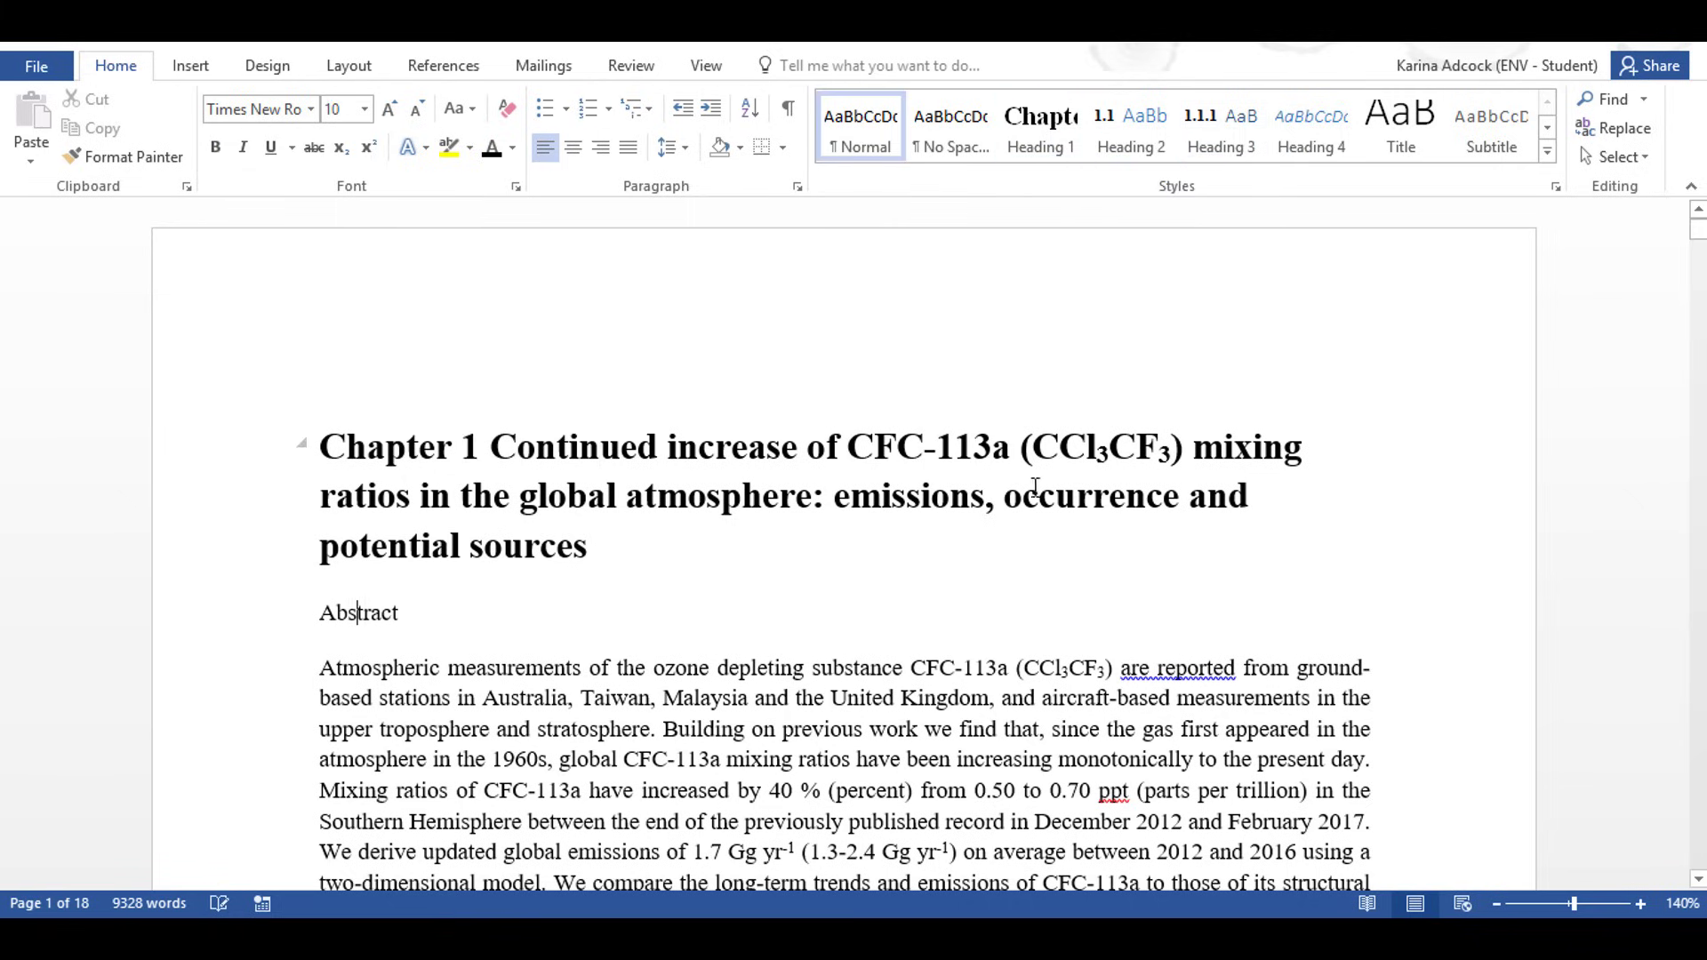
click(1047, 133)
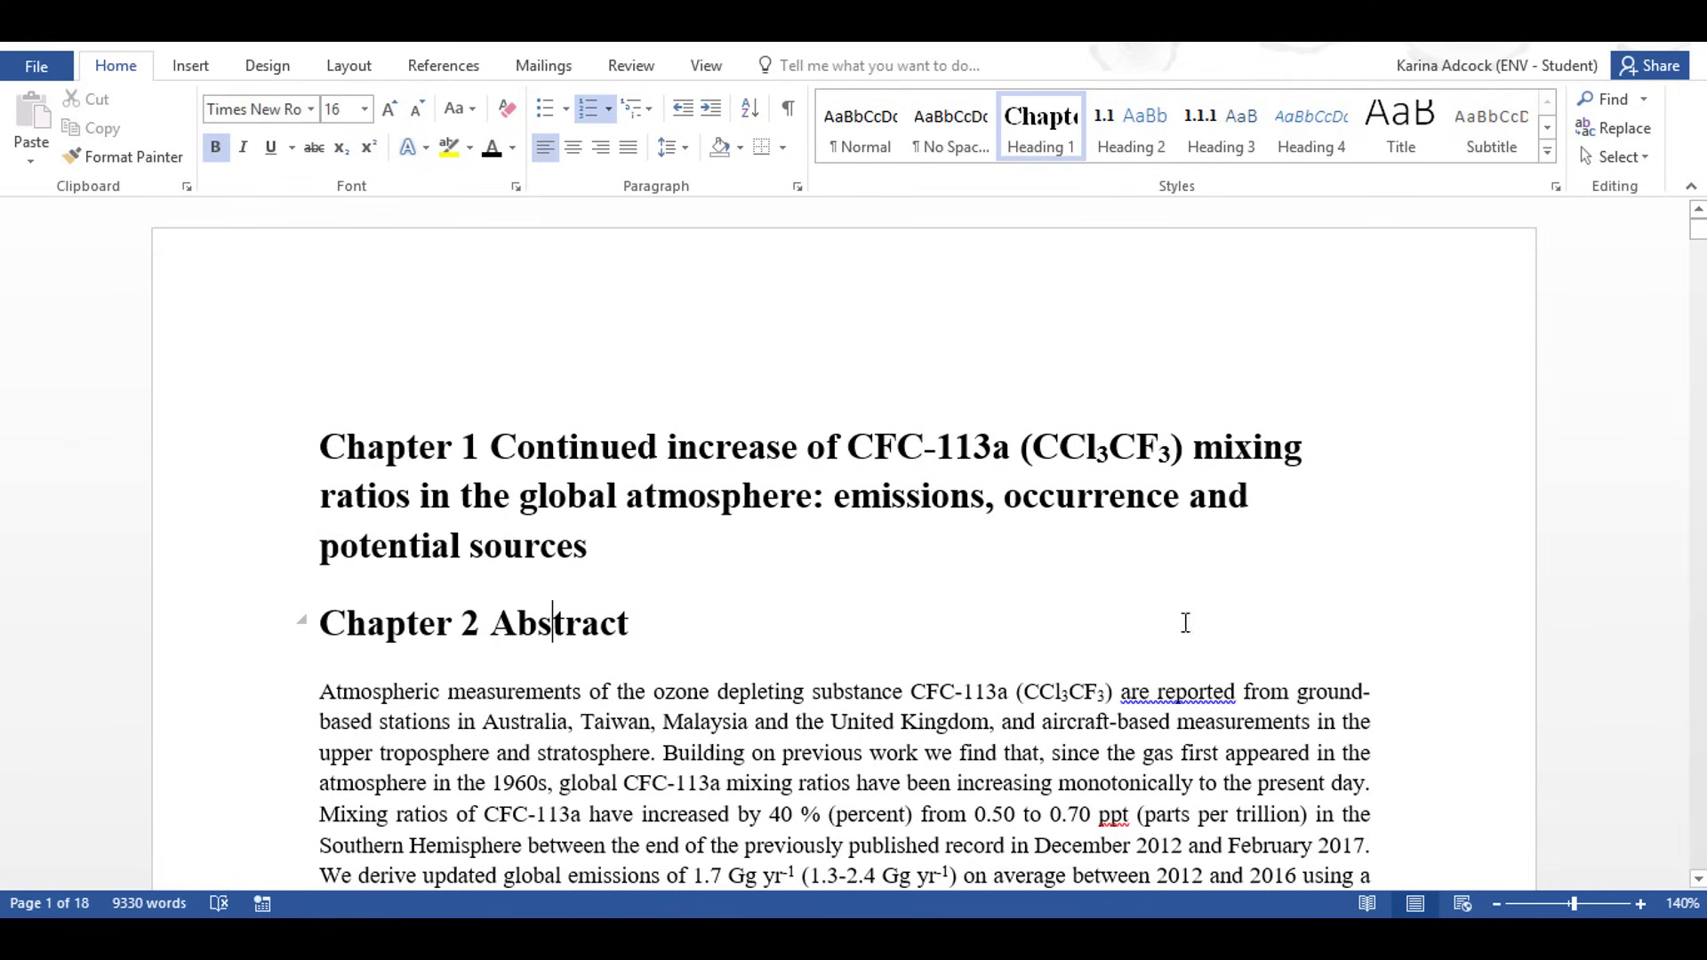
click(1133, 114)
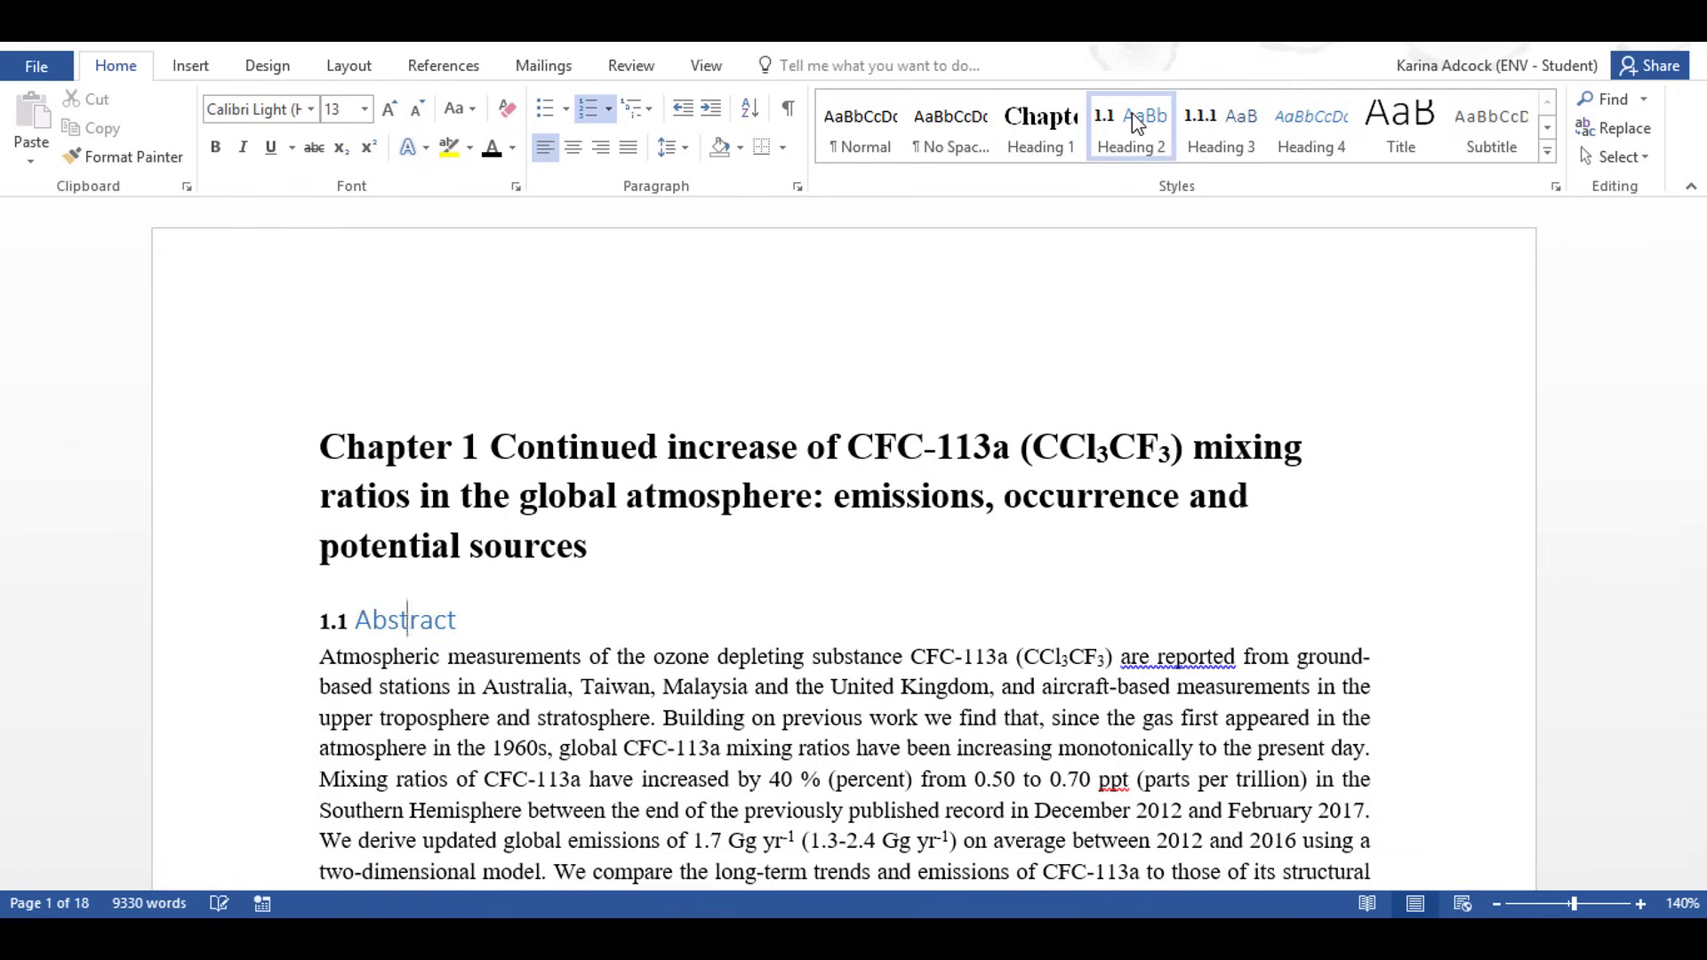
Format Abstract as bold, black, 10 pt Times New Roman with space after.
drag(416, 620, 354, 620)
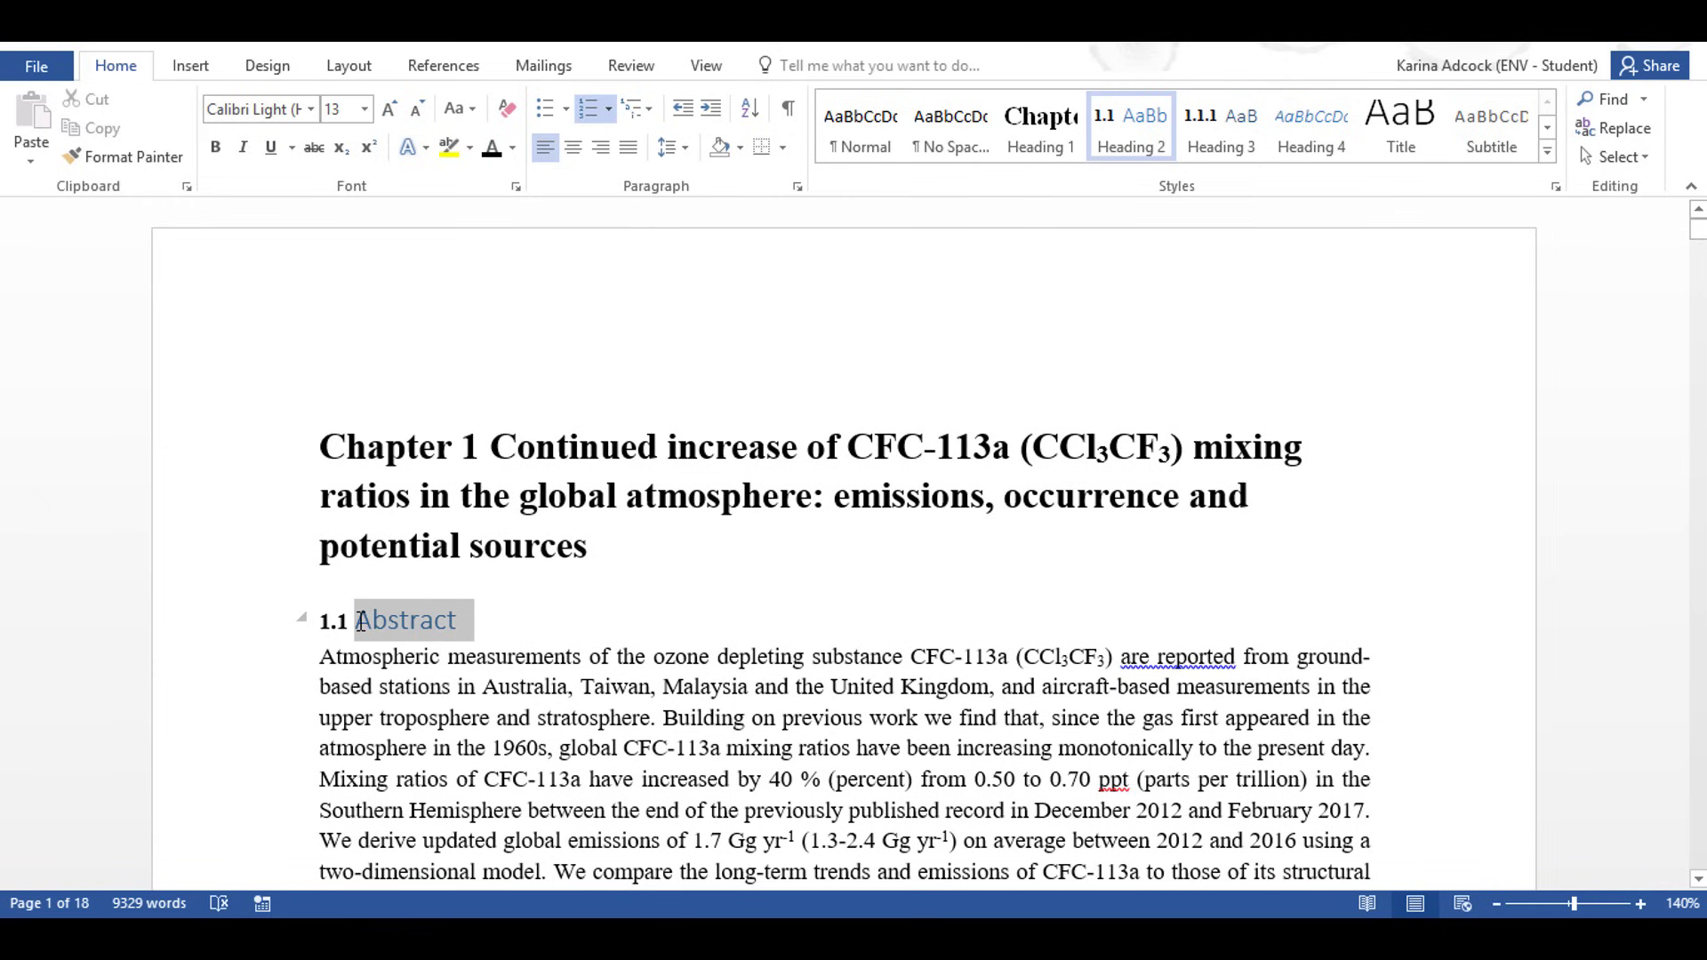
click(310, 109)
click(317, 259)
click(364, 108)
click(338, 200)
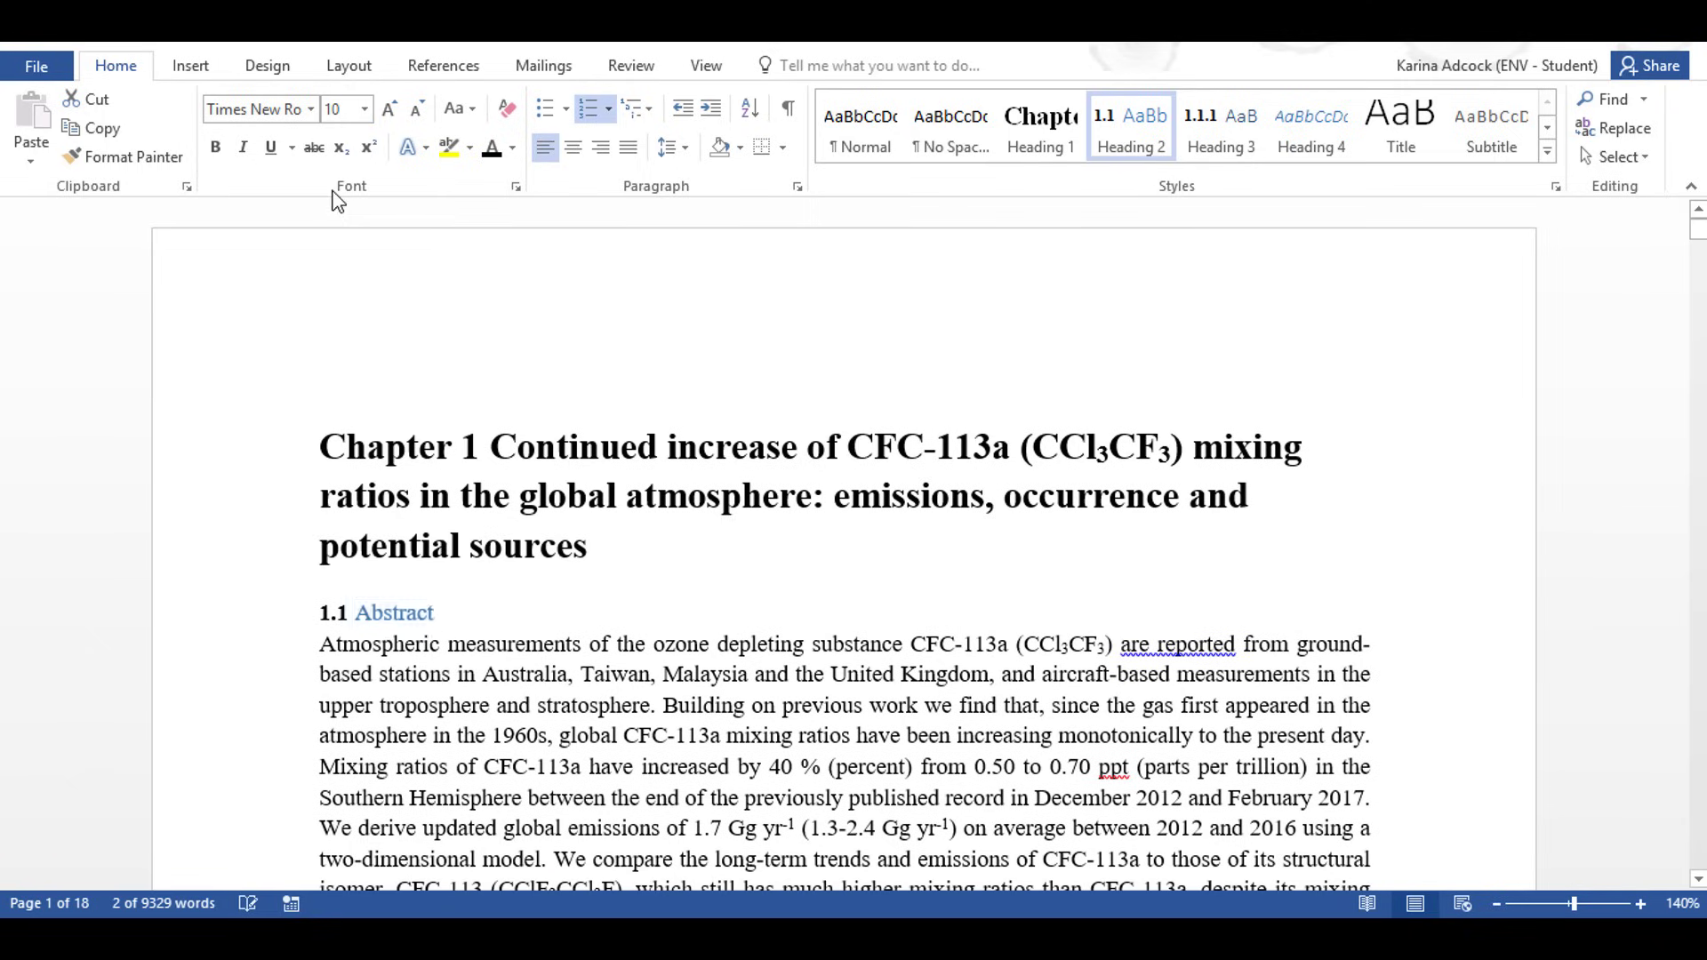
click(215, 146)
click(490, 150)
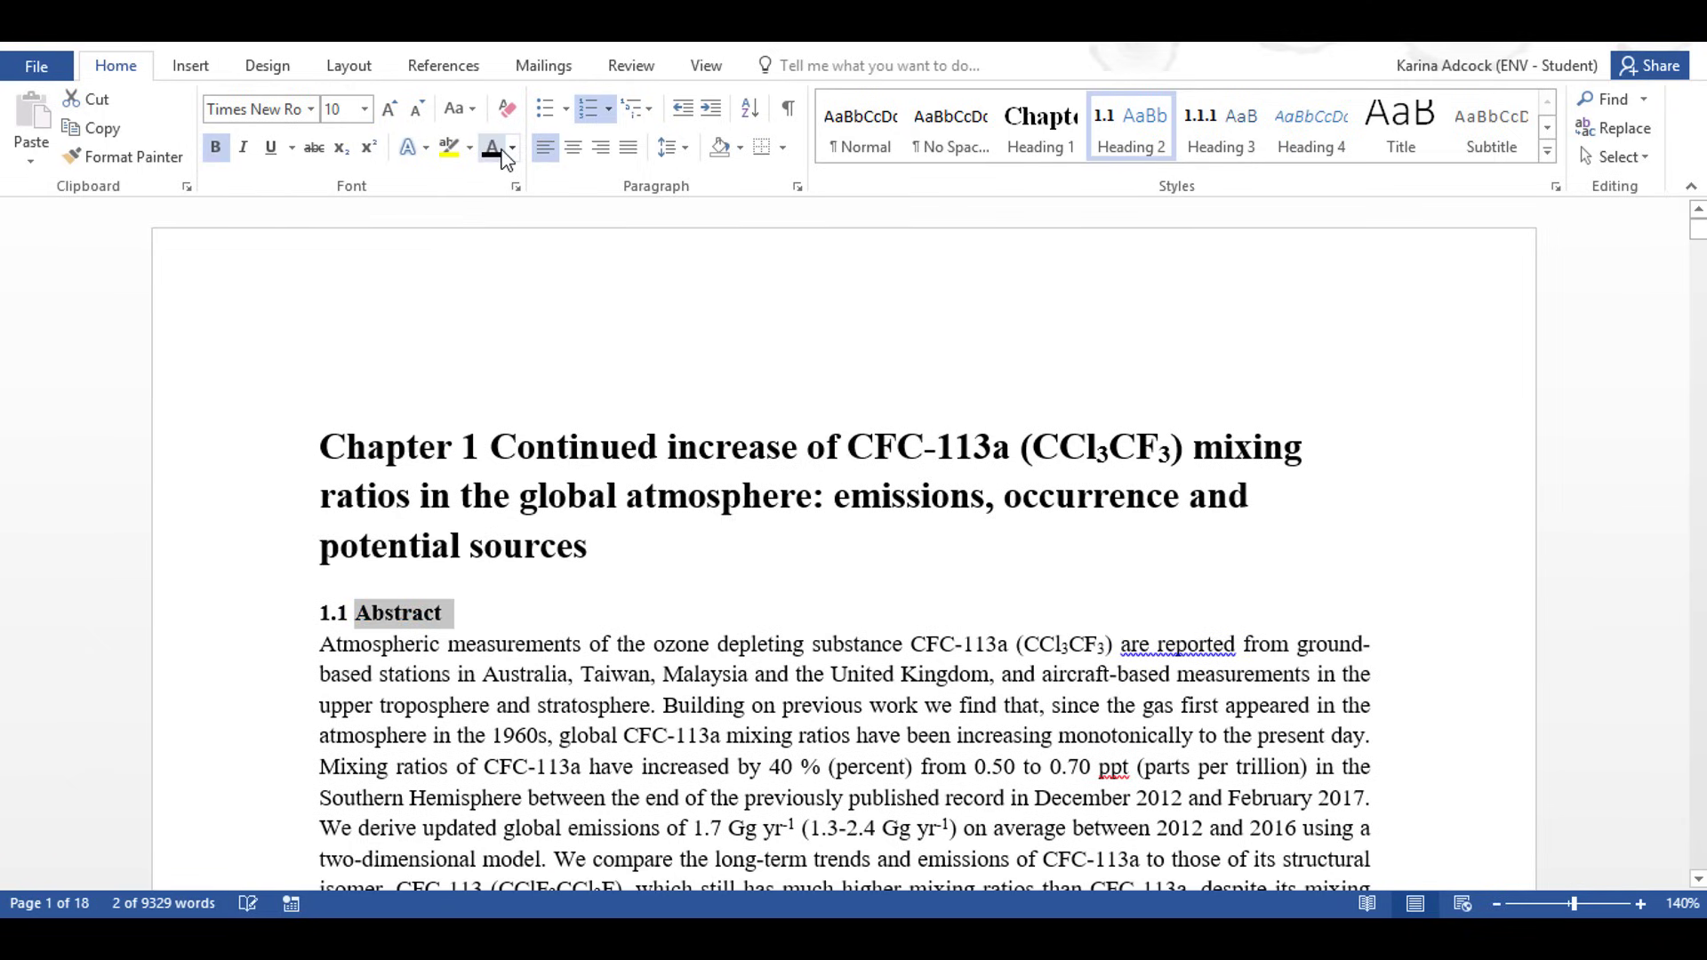
click(673, 147)
click(782, 427)
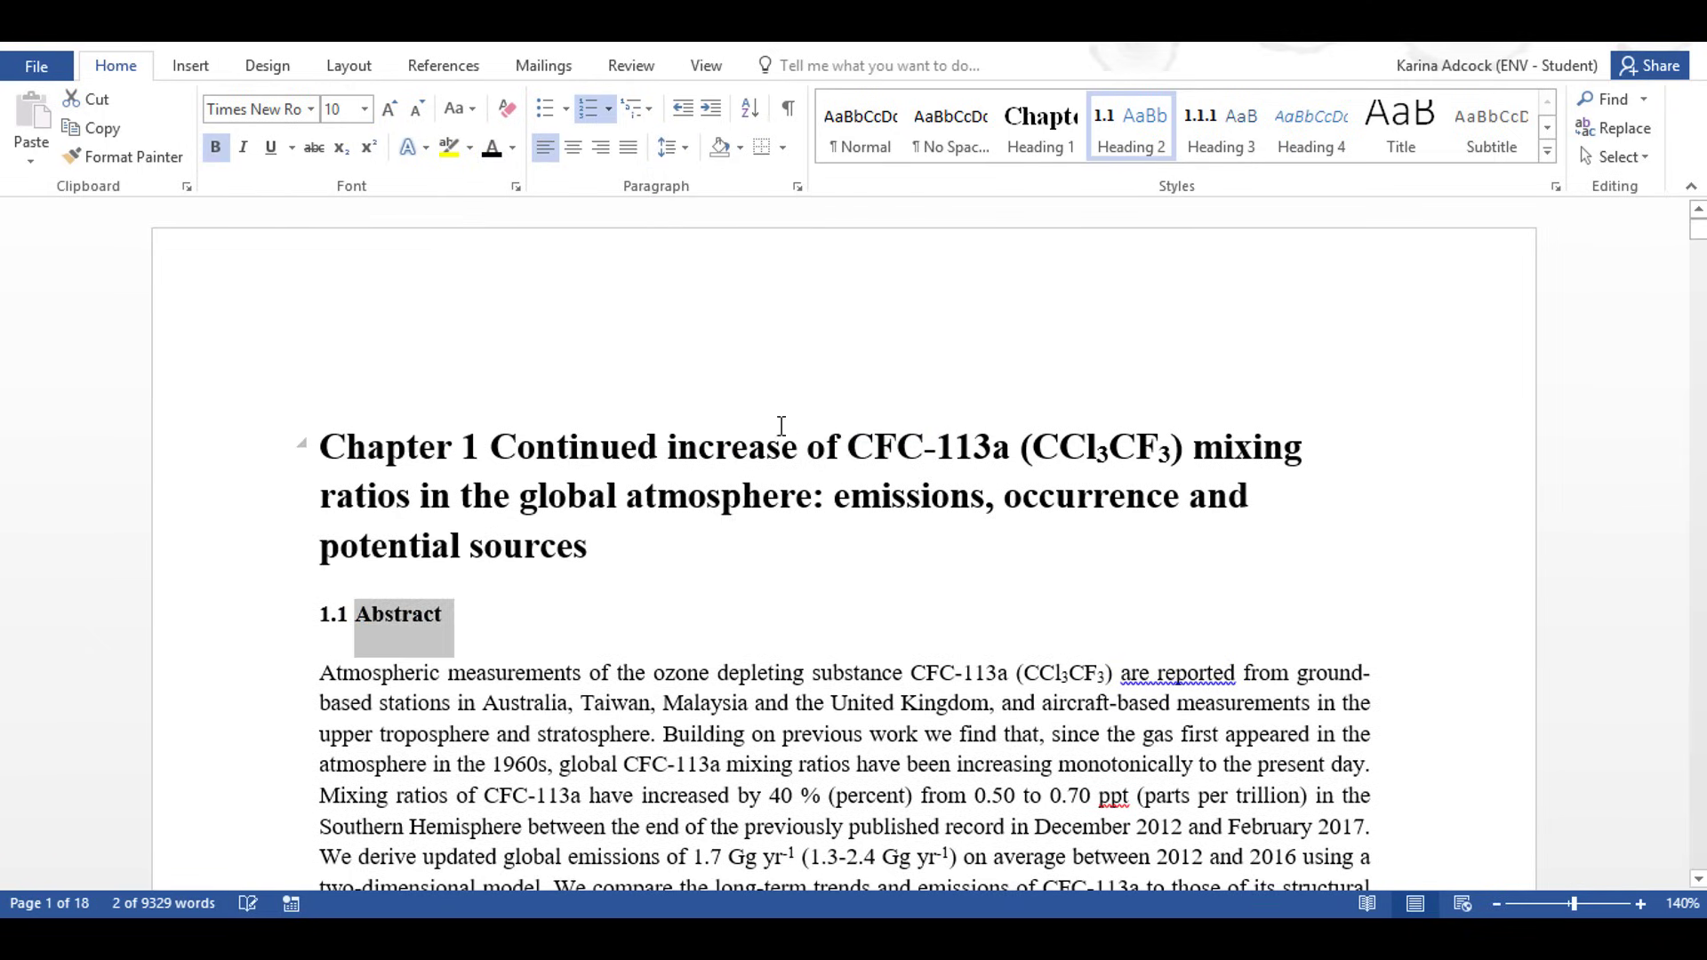
click(410, 618)
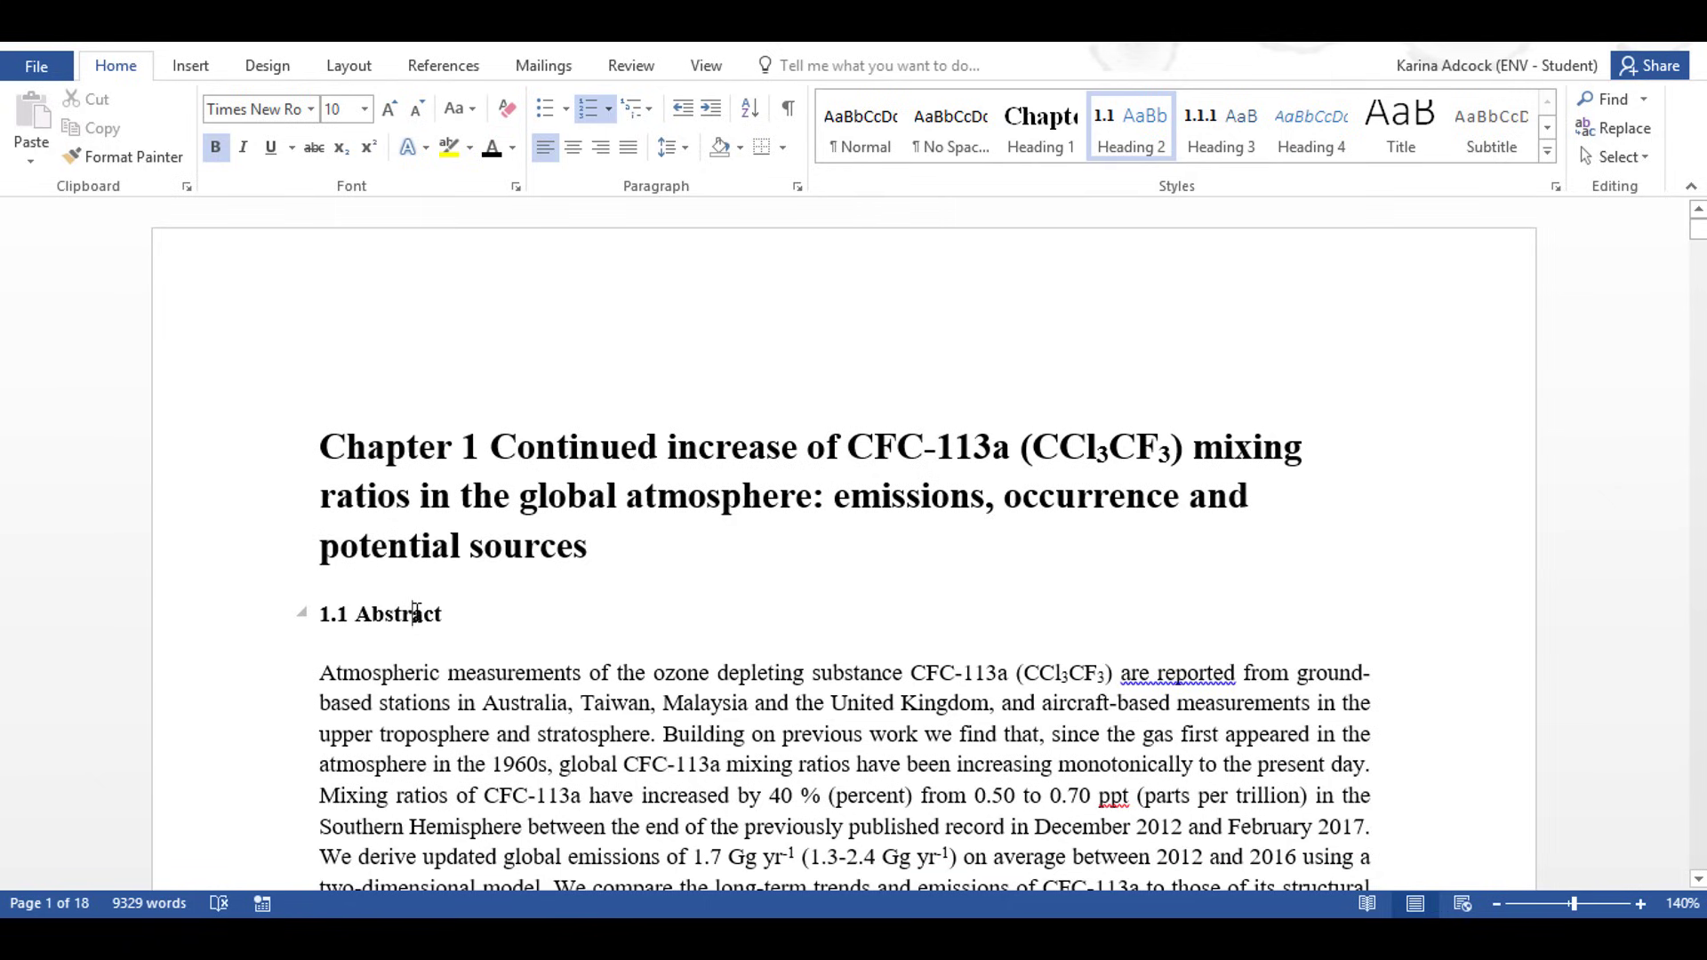
Update Heading 2 to match the reformatted Abstract heading.
right_click(1111, 126)
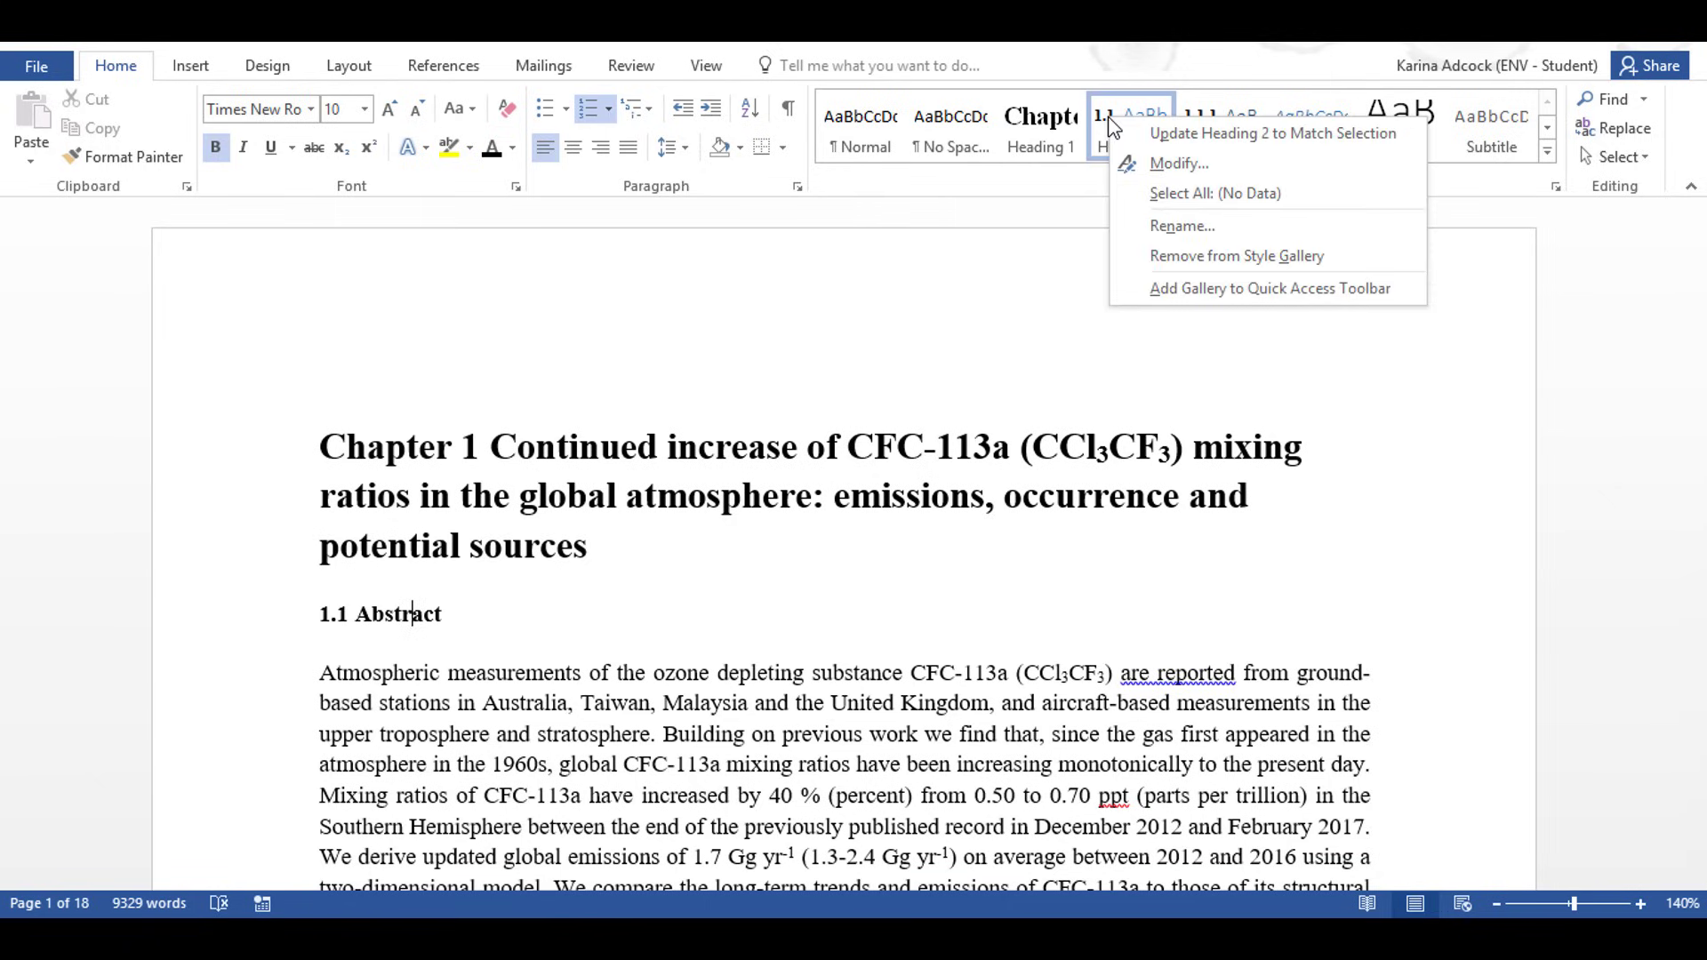
click(1249, 137)
scroll(410, 459, down, 10)
Make Introduction and Methods Heading 2 (1.2, 1.3) and Analytical technique Heading 3 (1.3.1).
click(405, 361)
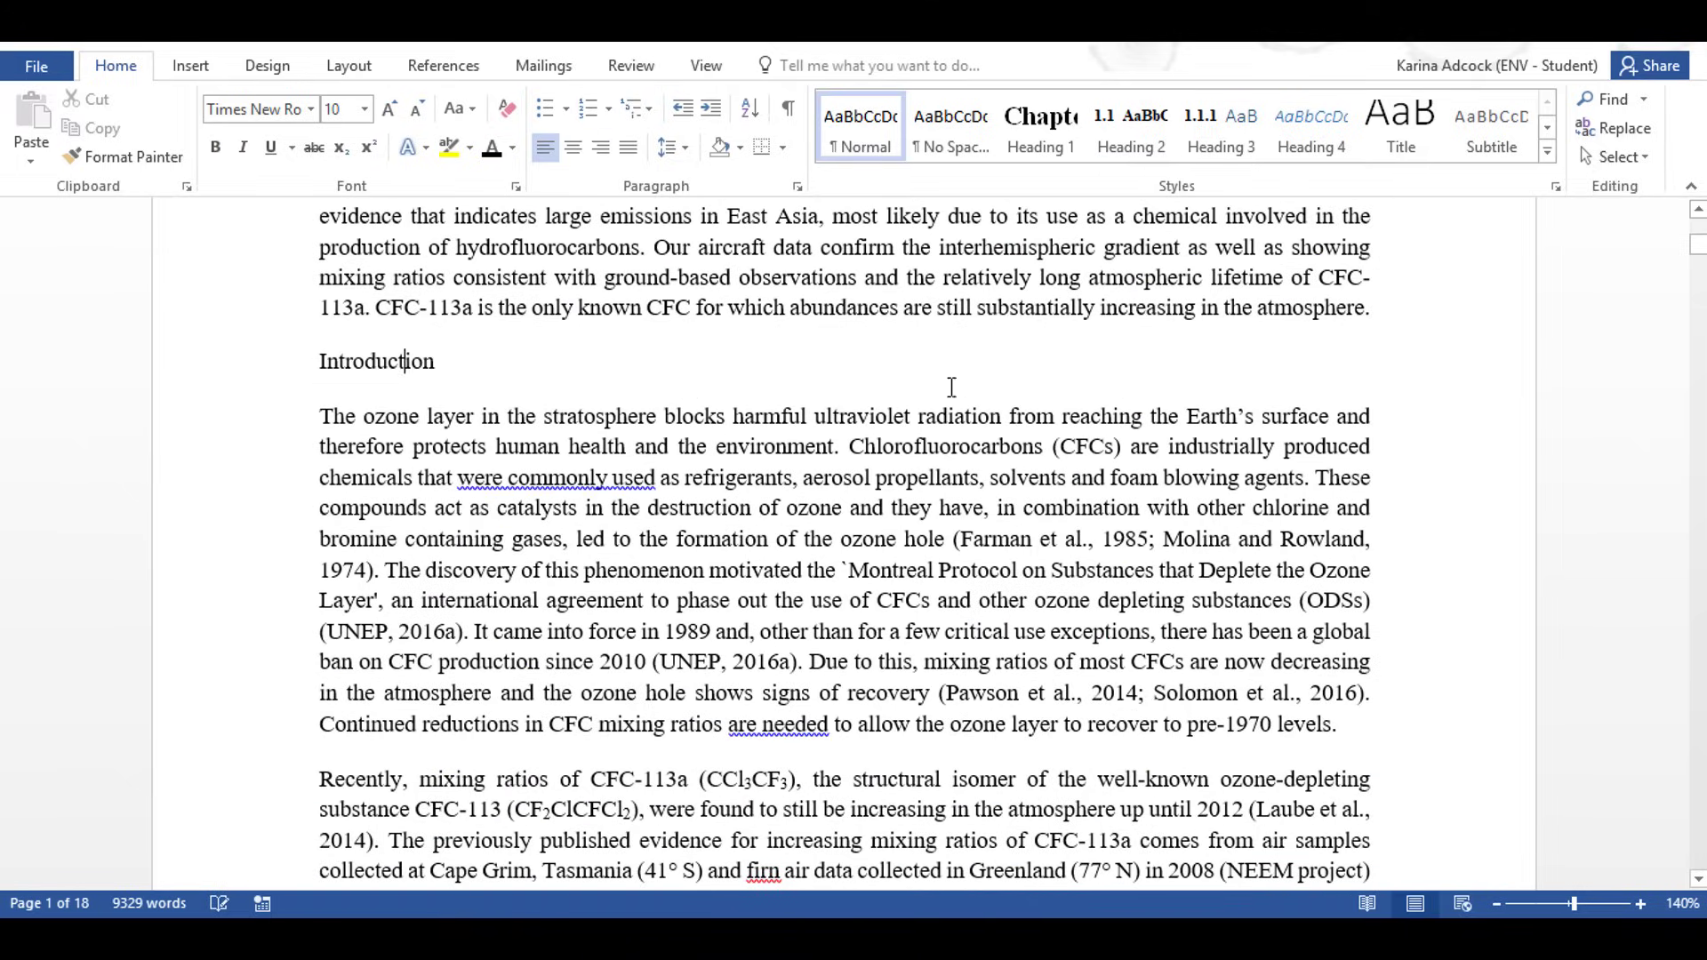
click(1131, 125)
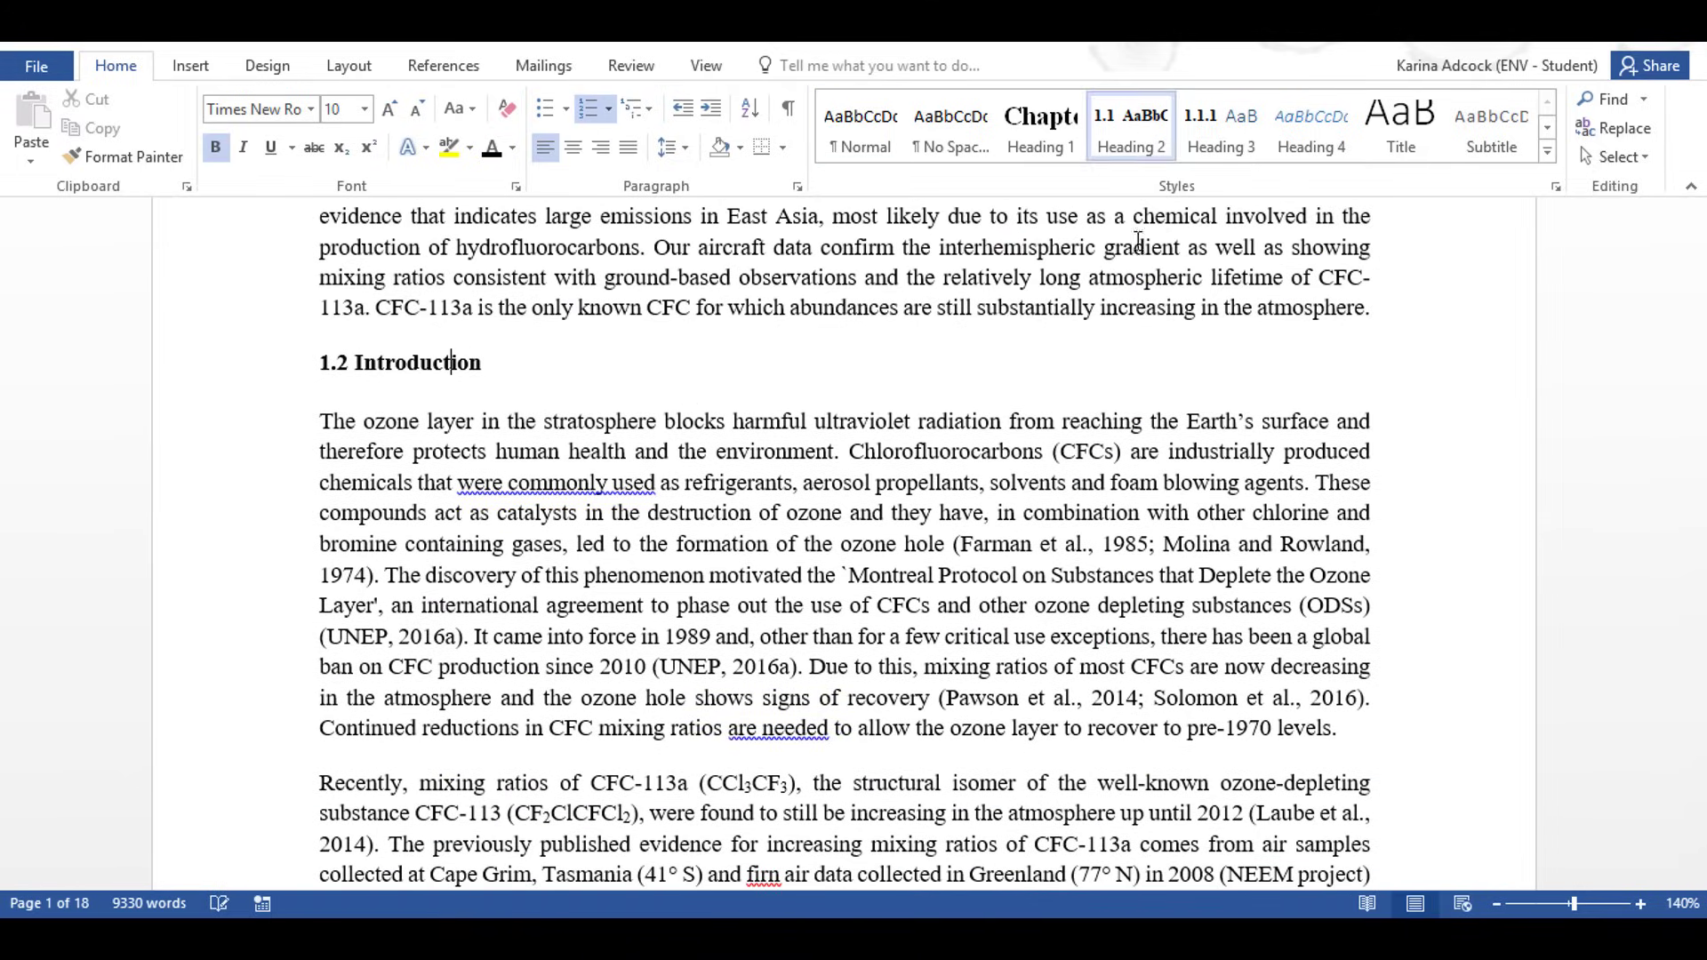
scroll(632, 393, down, 12)
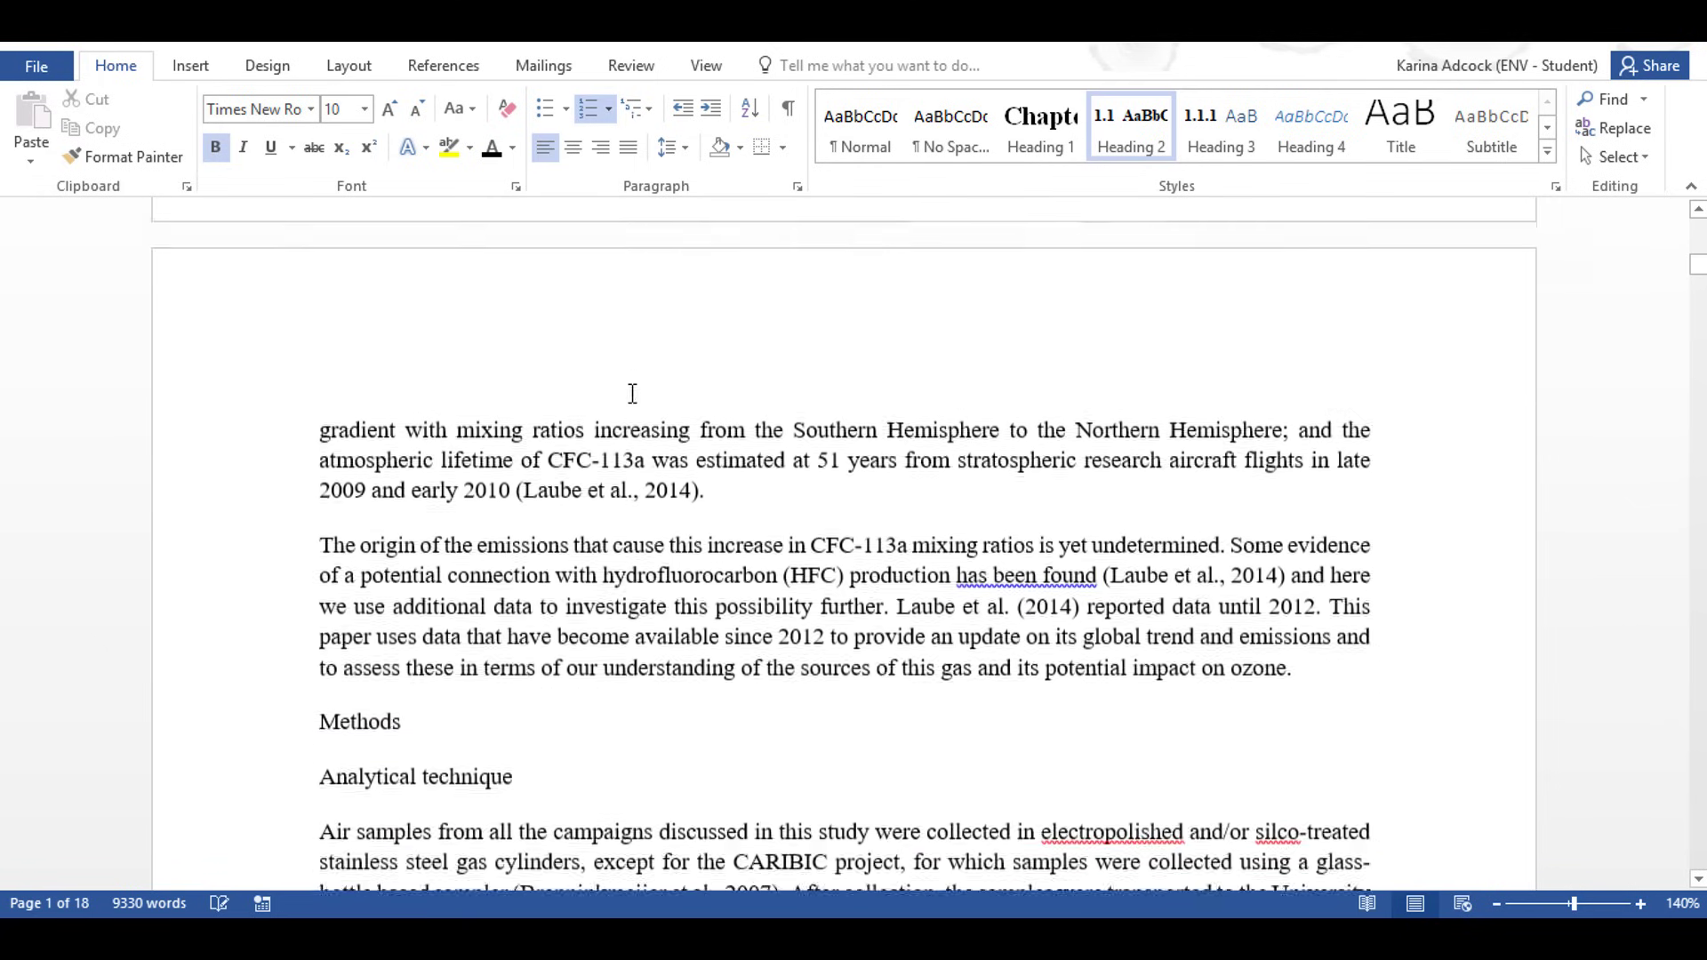
scroll(632, 394, down, 2)
click(322, 556)
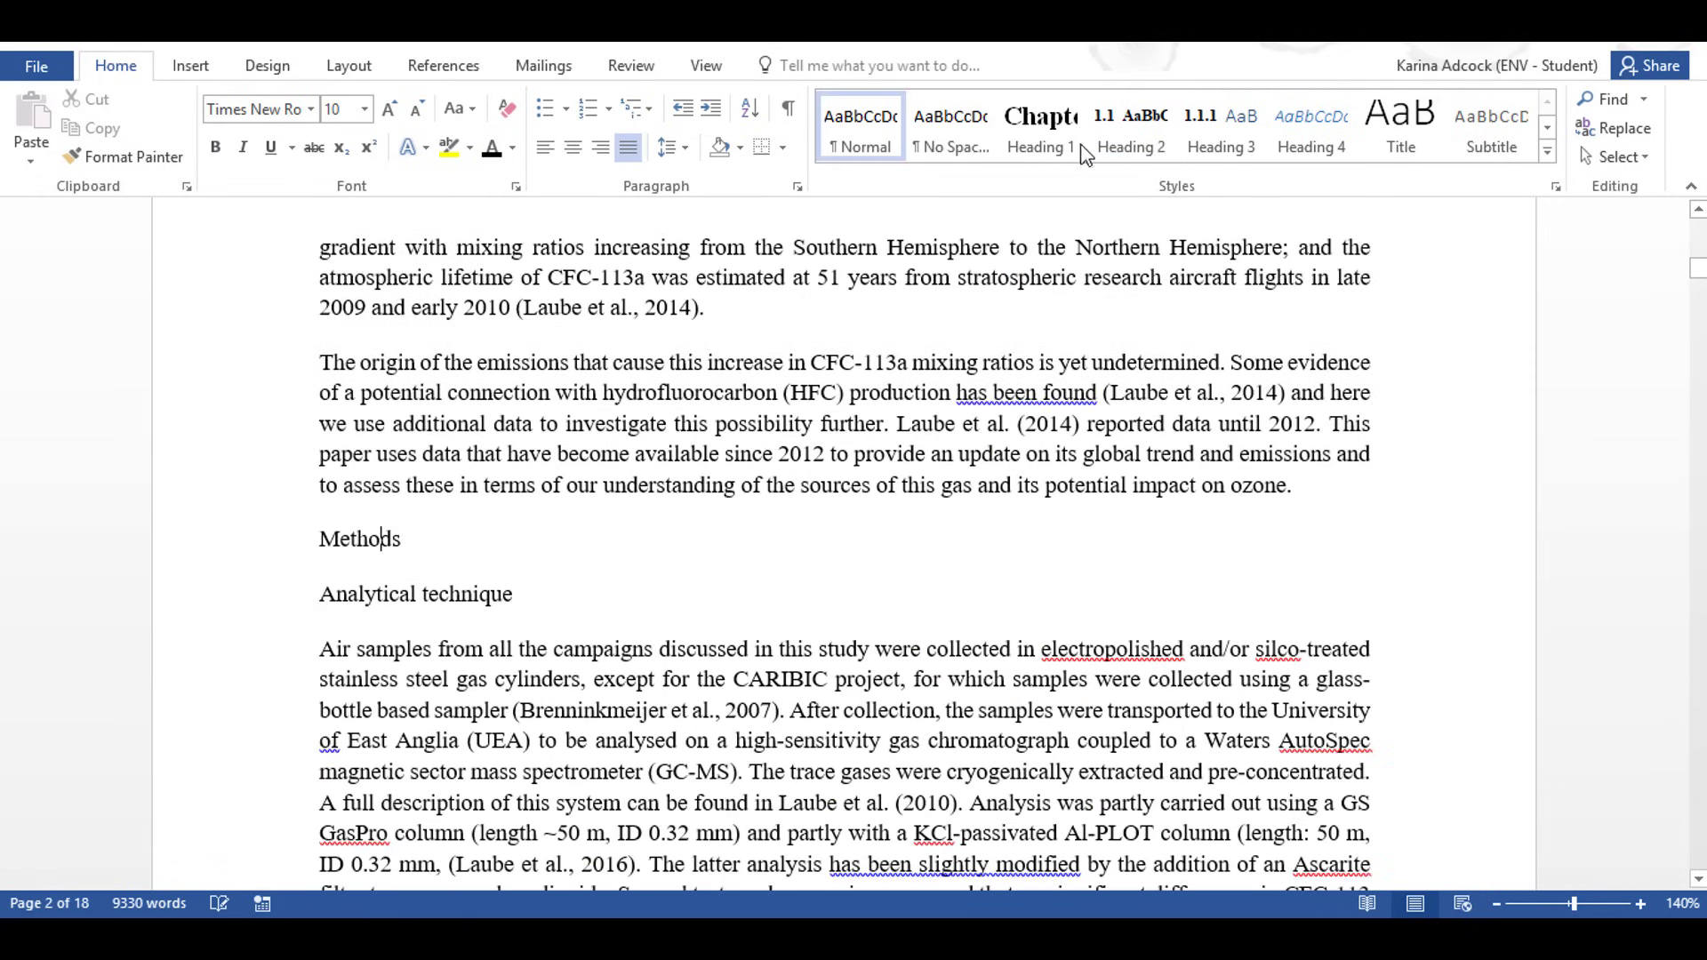
click(1131, 138)
click(415, 597)
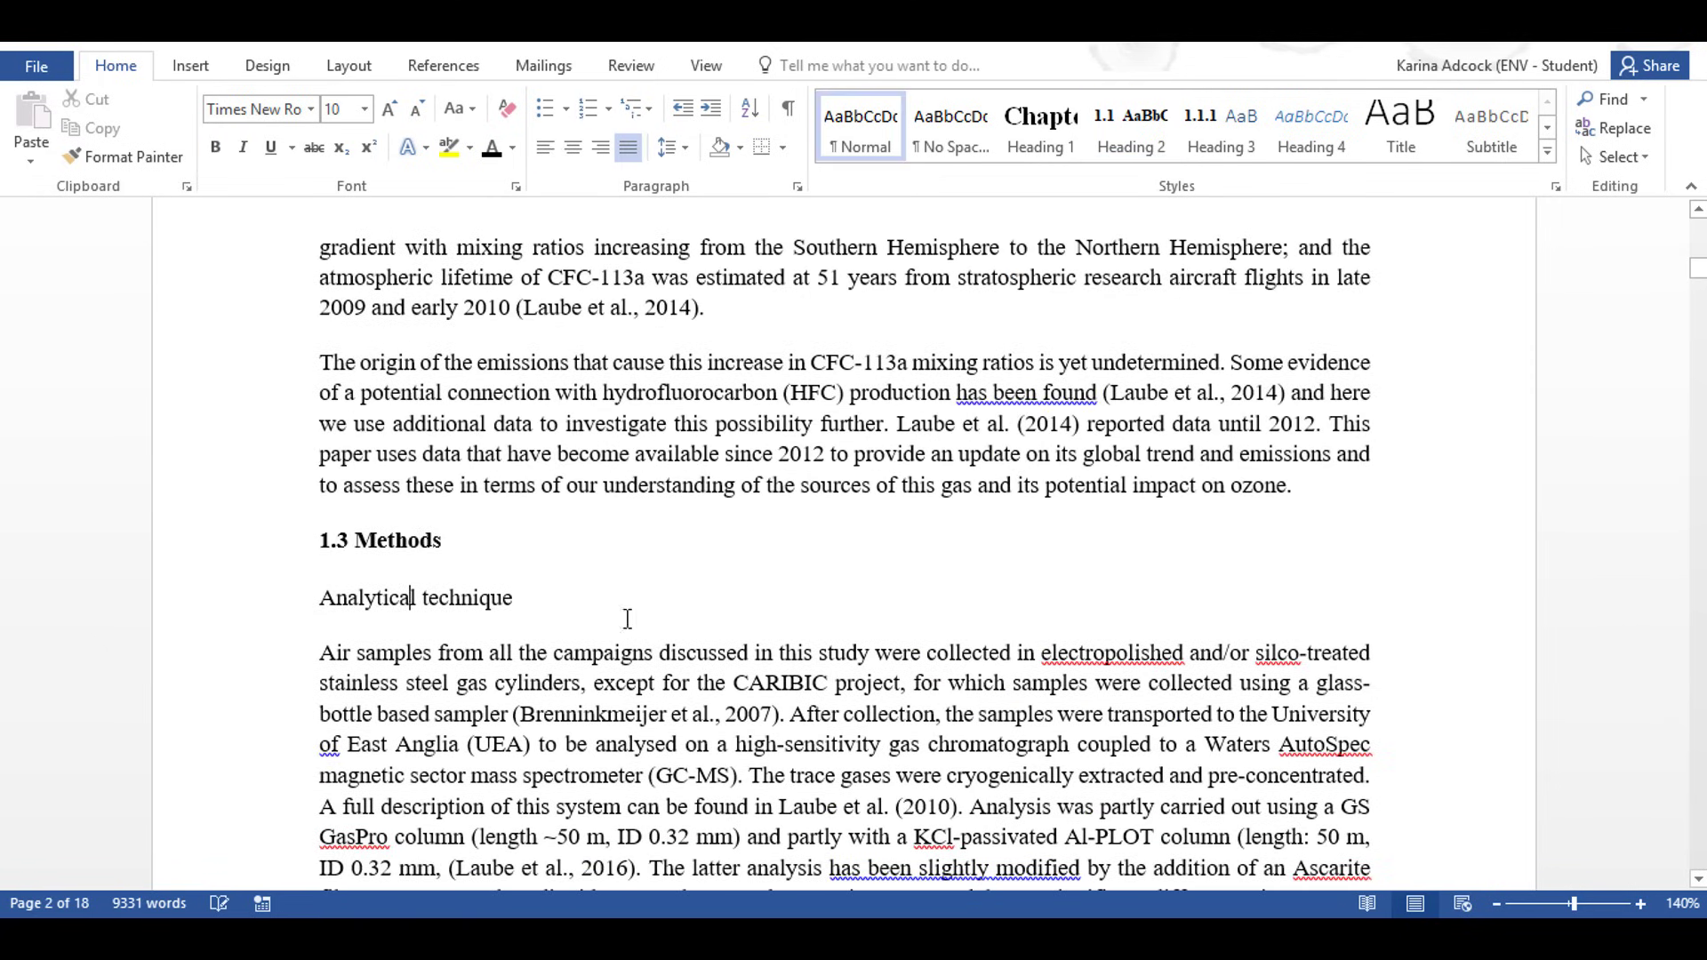
click(1225, 130)
Set the 1.3.1 Analytical technique heading to bold 10 pt Times New Roman.
triple_click(432, 604)
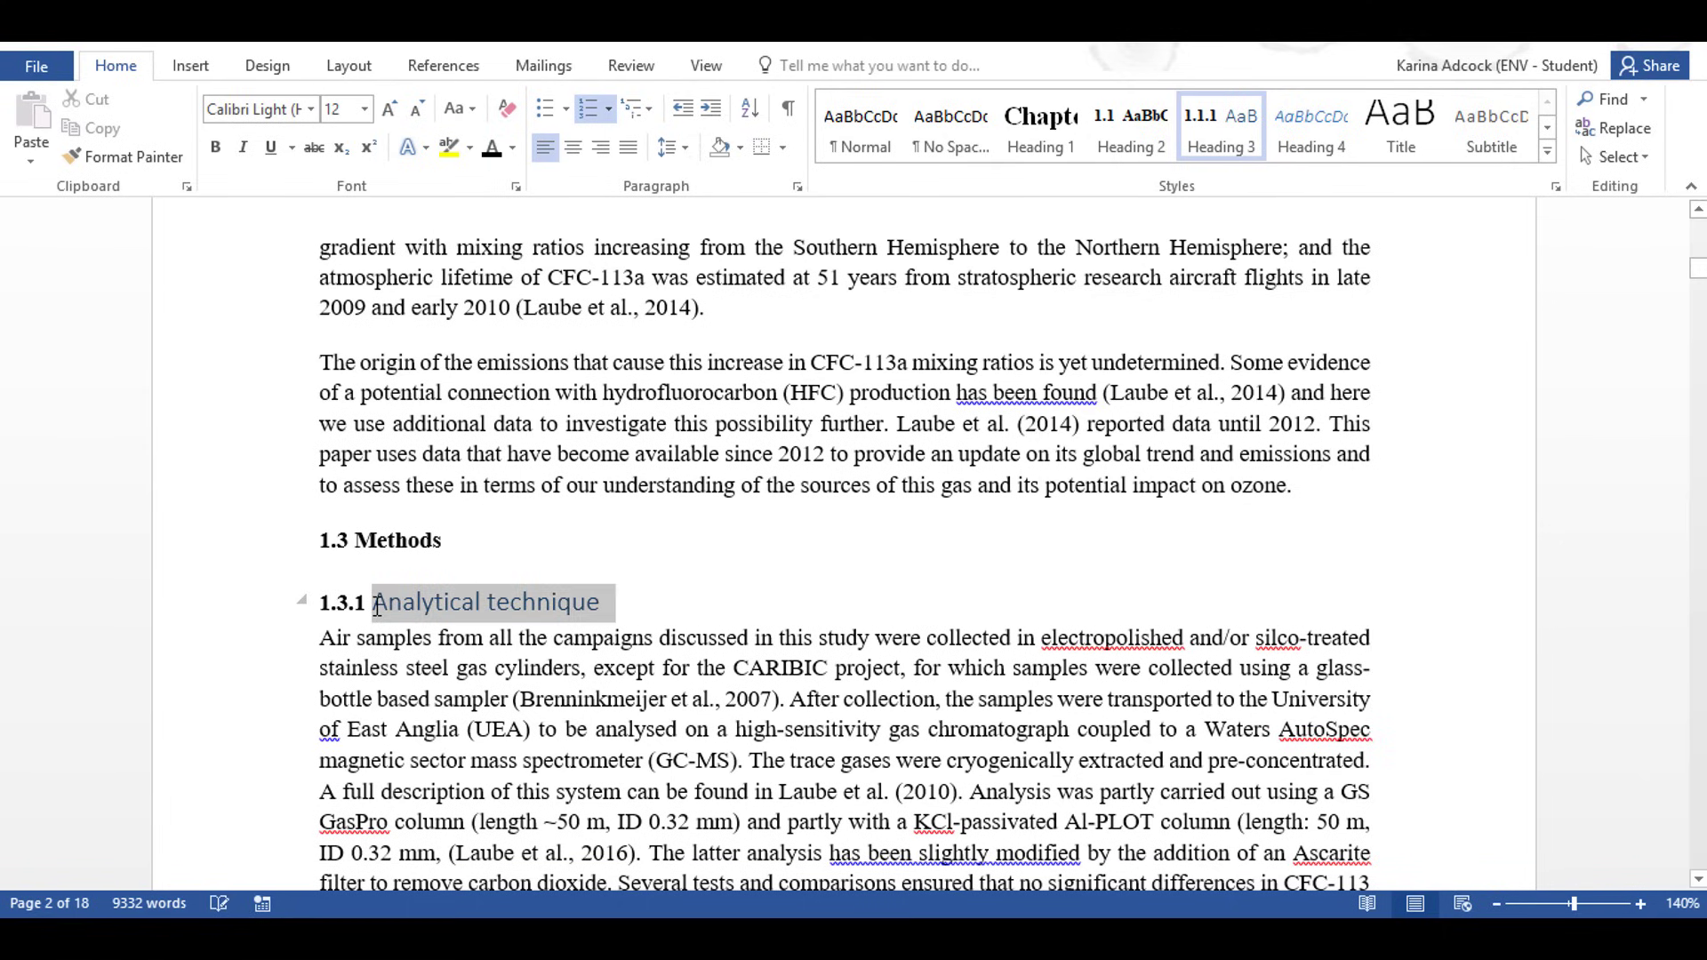
click(313, 106)
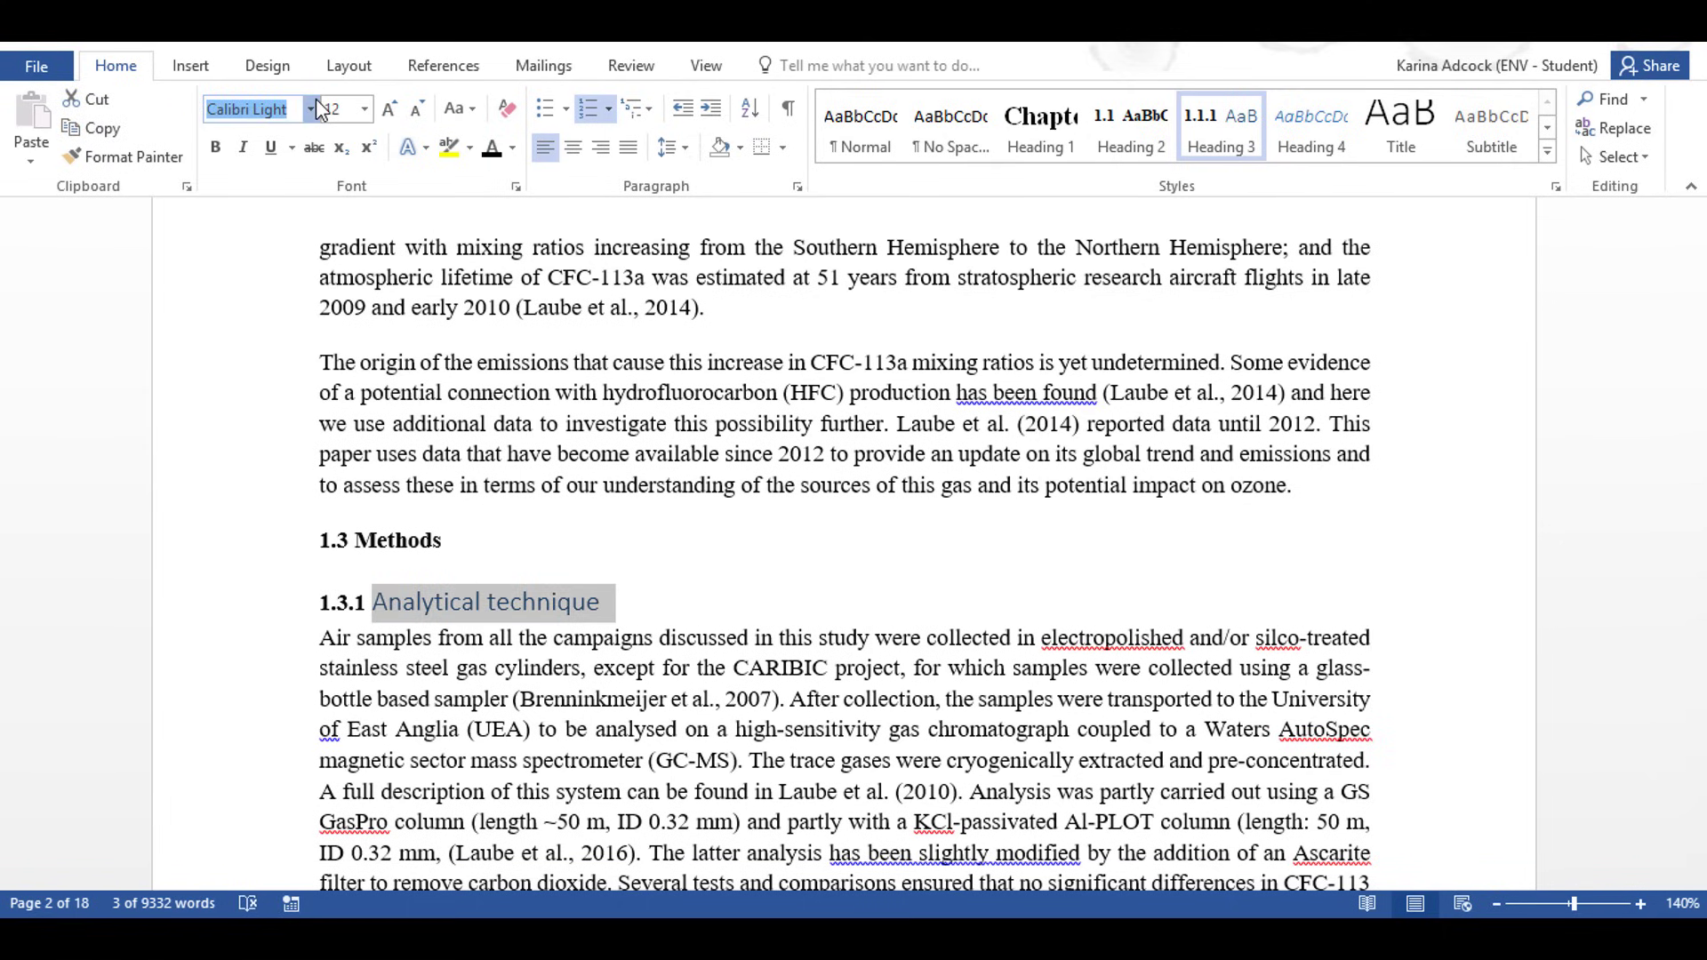
click(311, 260)
click(365, 108)
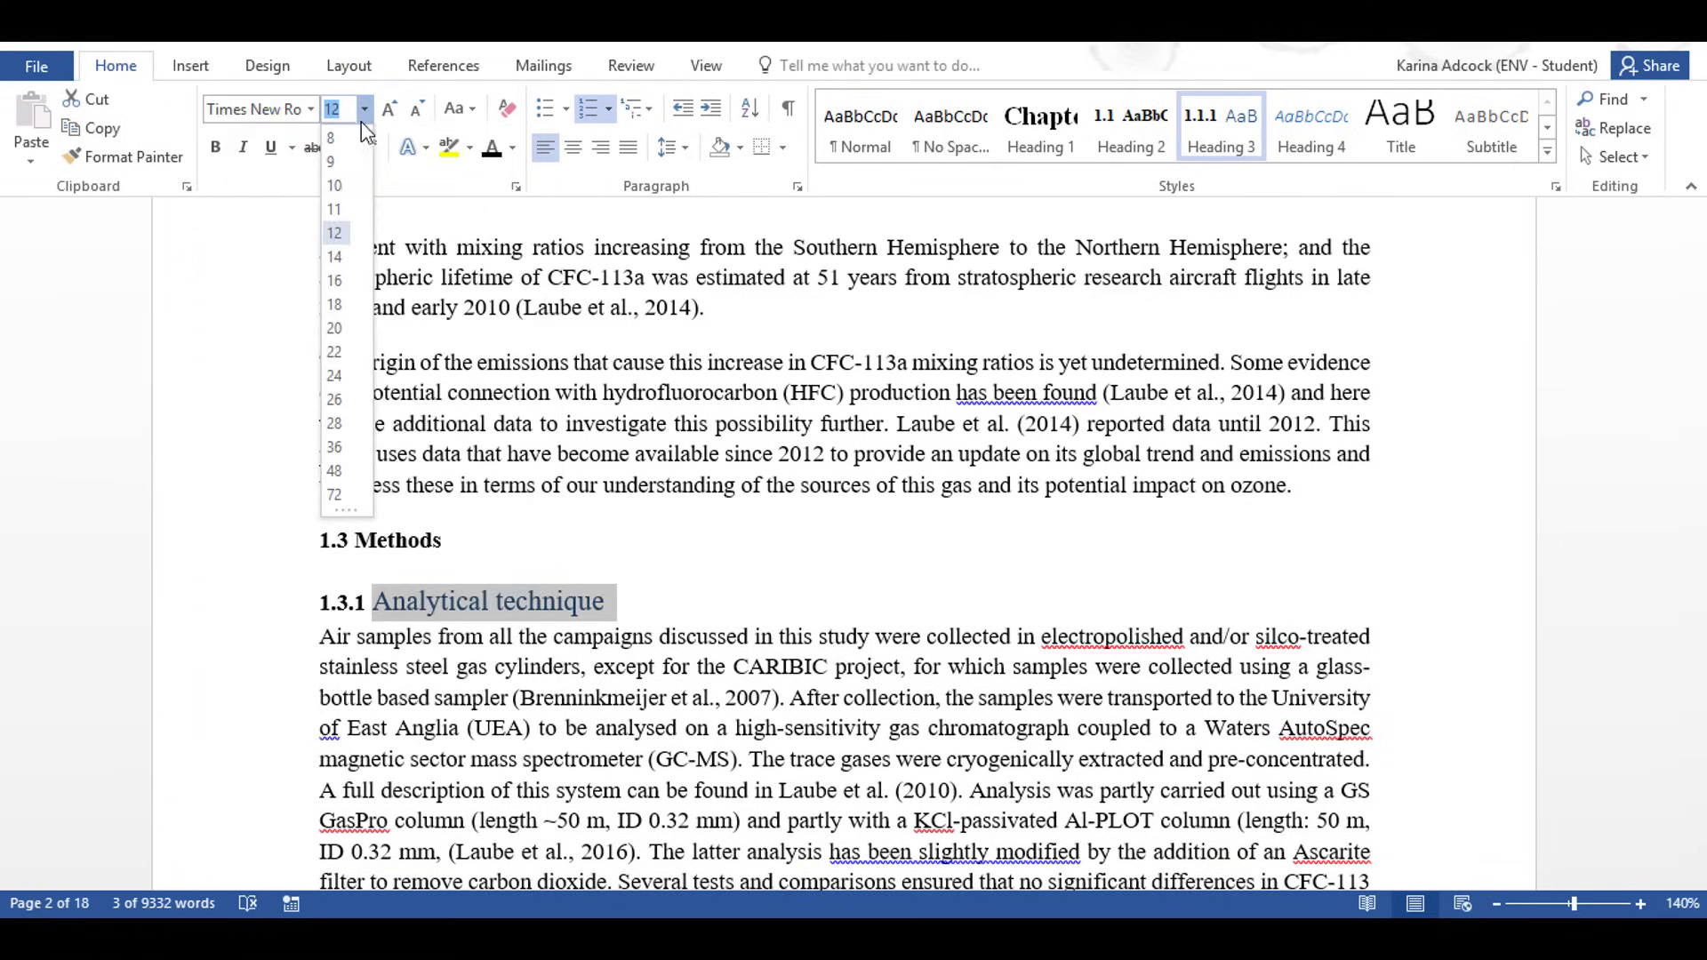
click(336, 178)
click(215, 147)
click(471, 148)
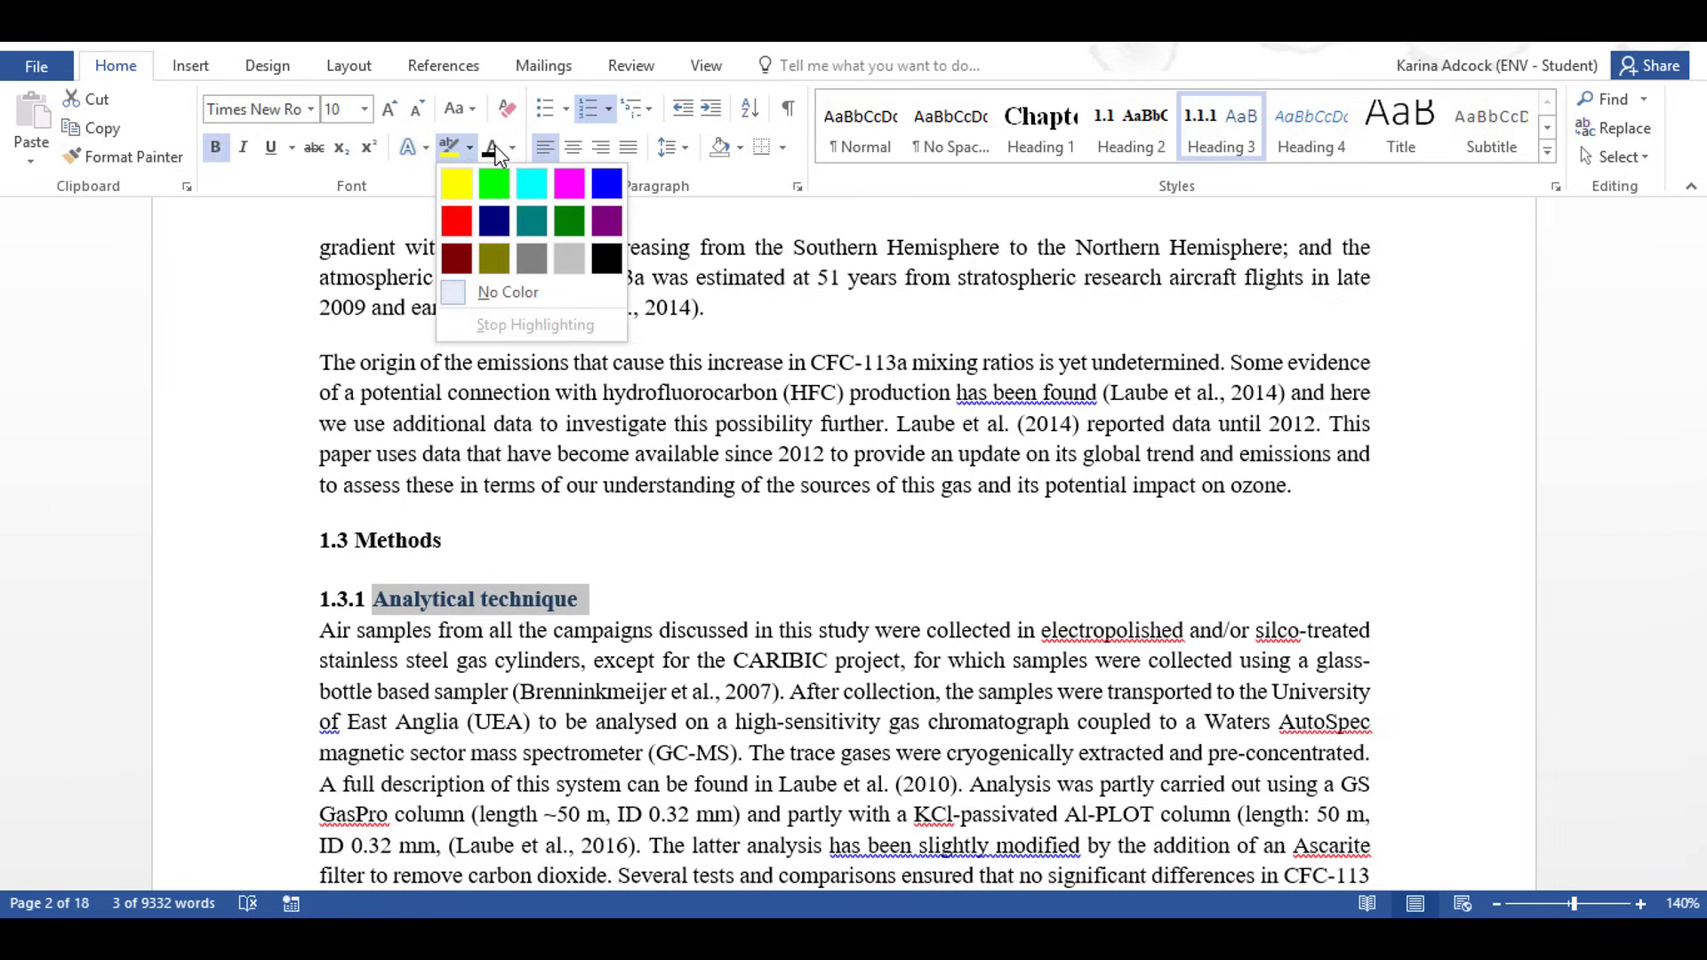
click(501, 153)
Add space after the heading and update Heading 3 to match it.
click(675, 147)
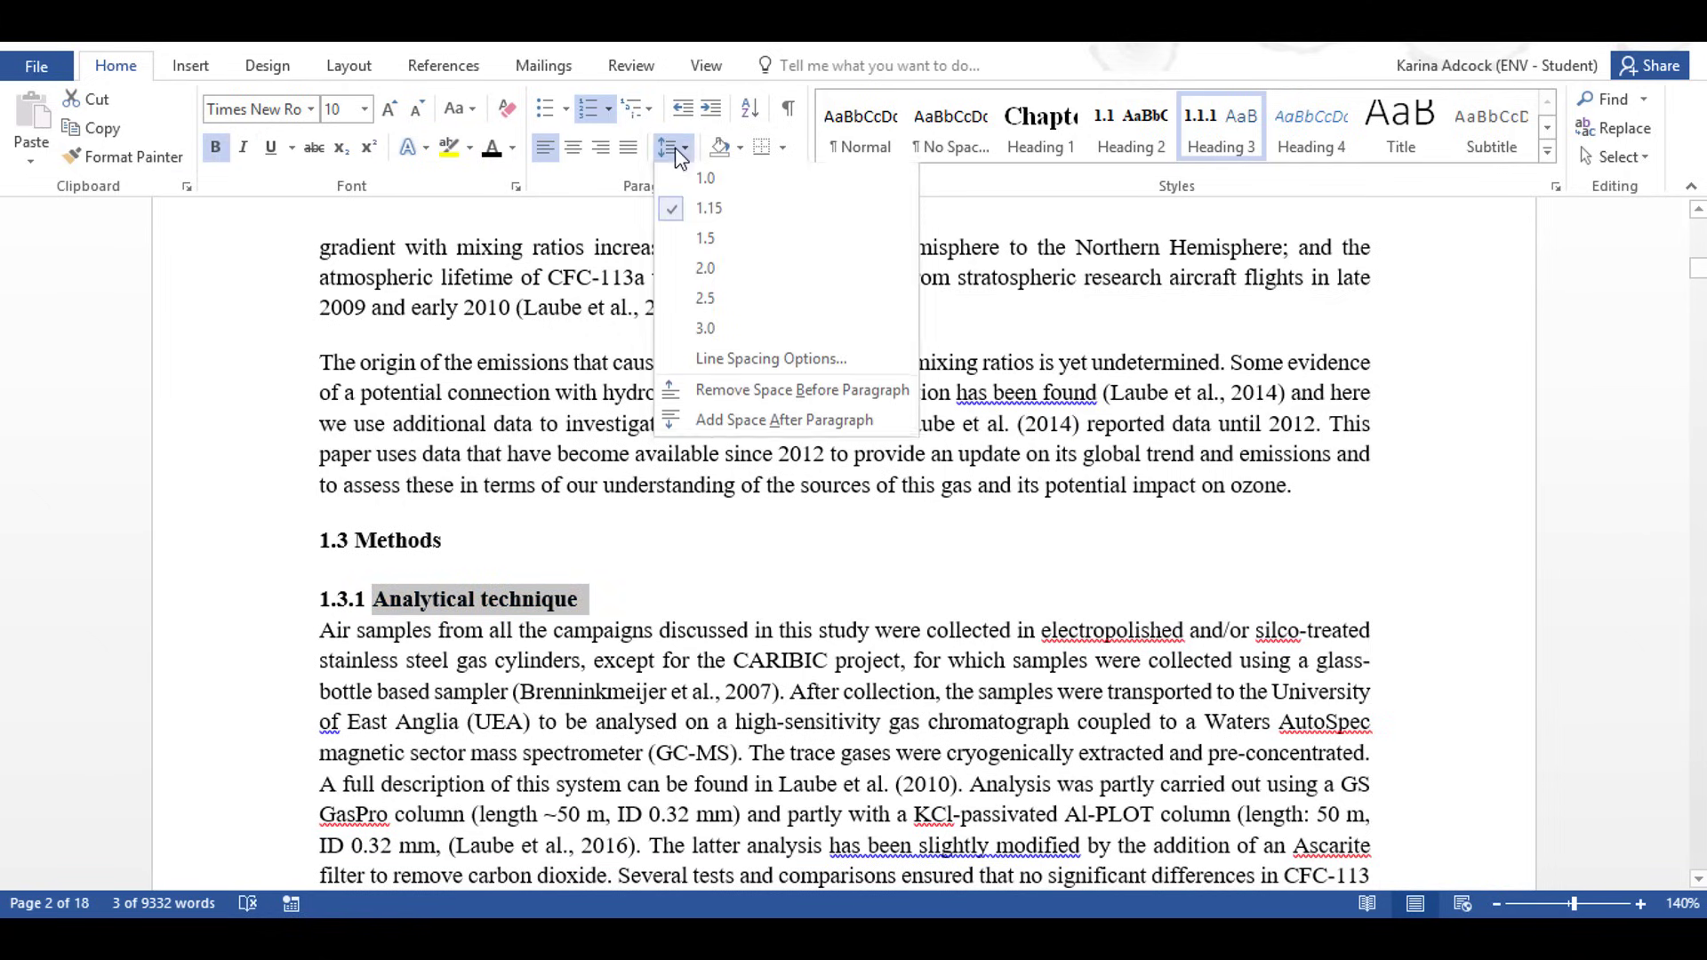
click(770, 421)
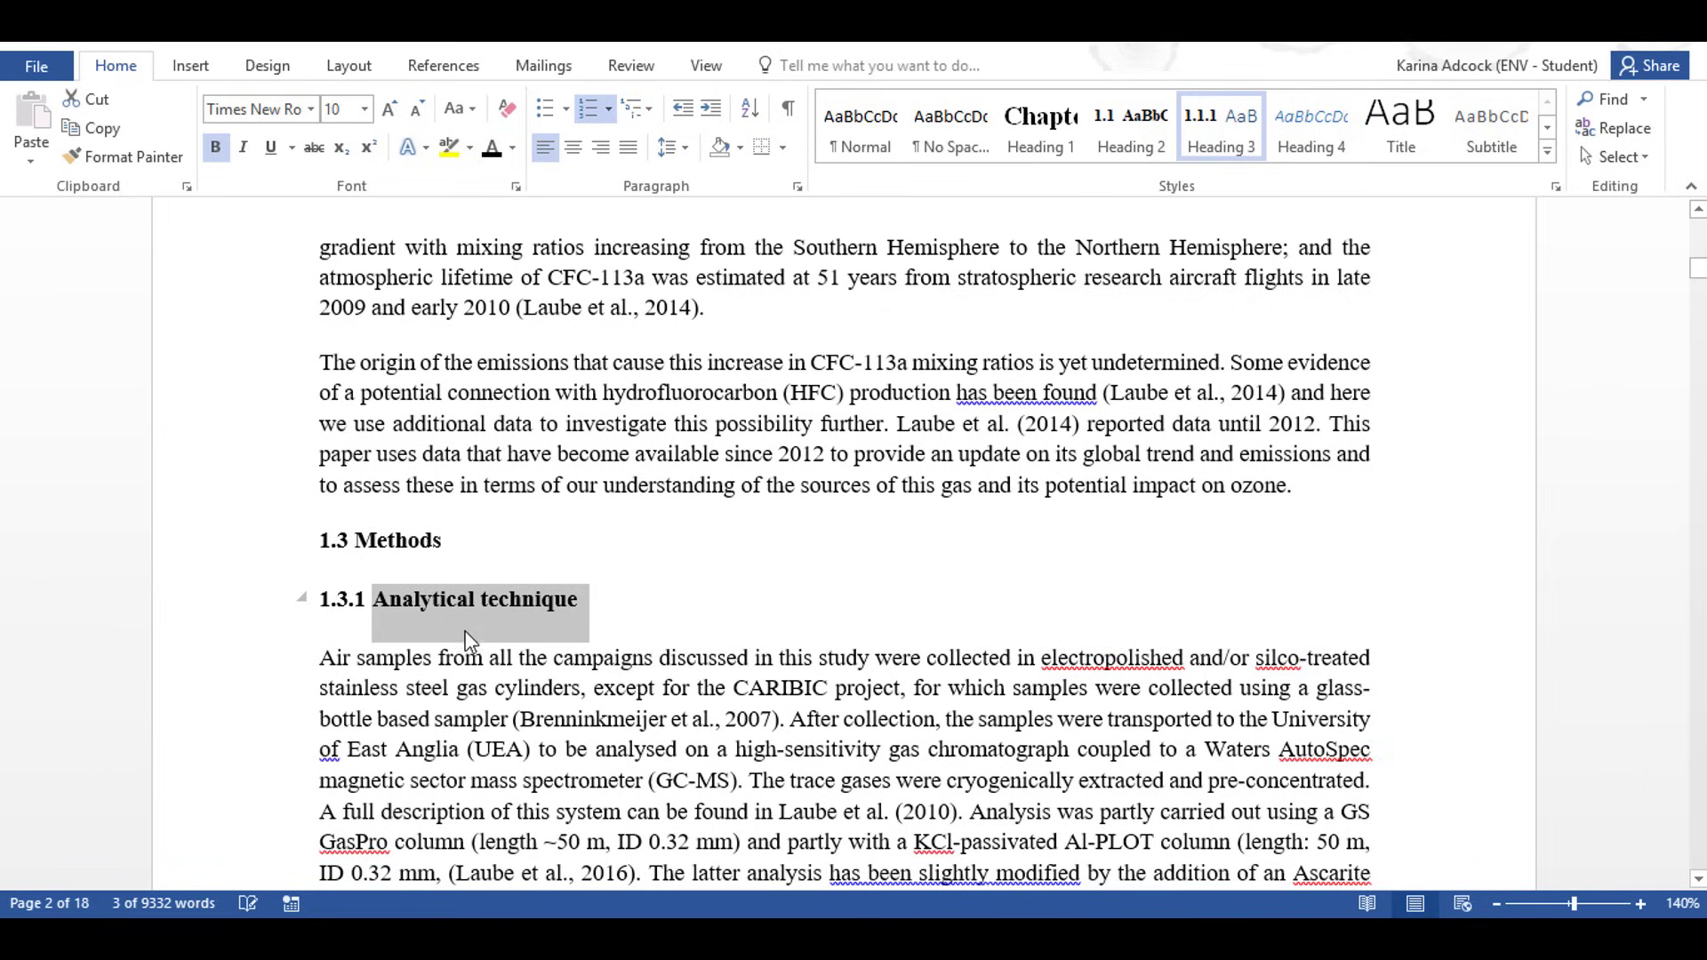
click(471, 599)
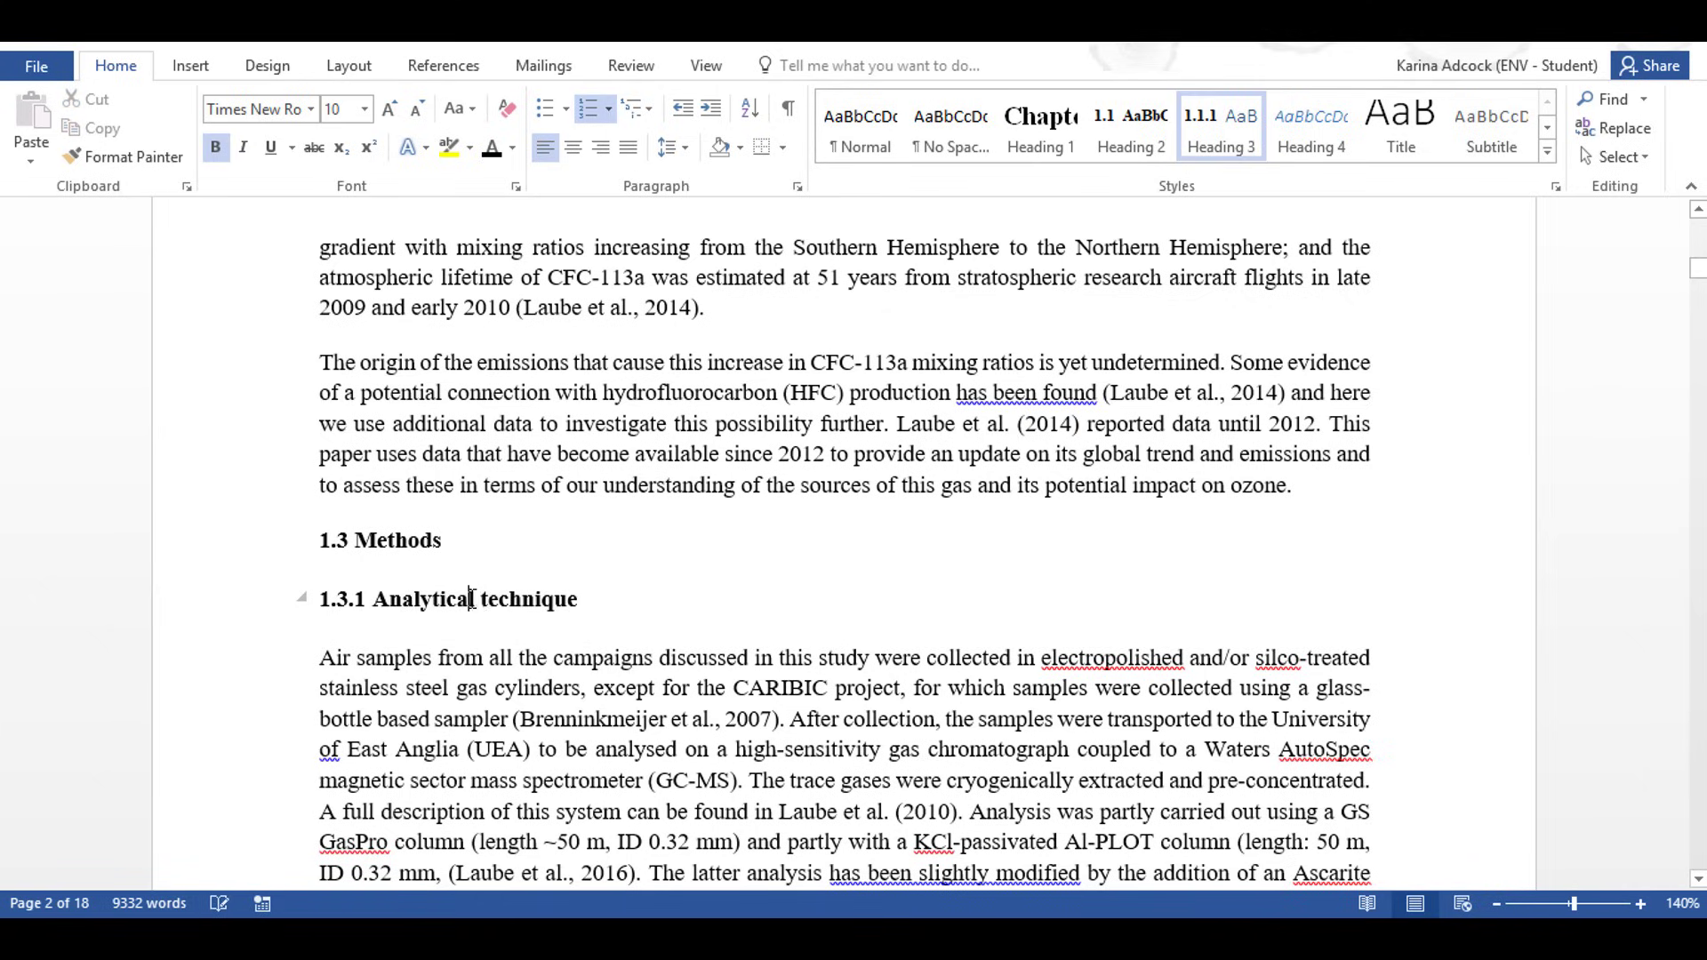
right_click(1222, 116)
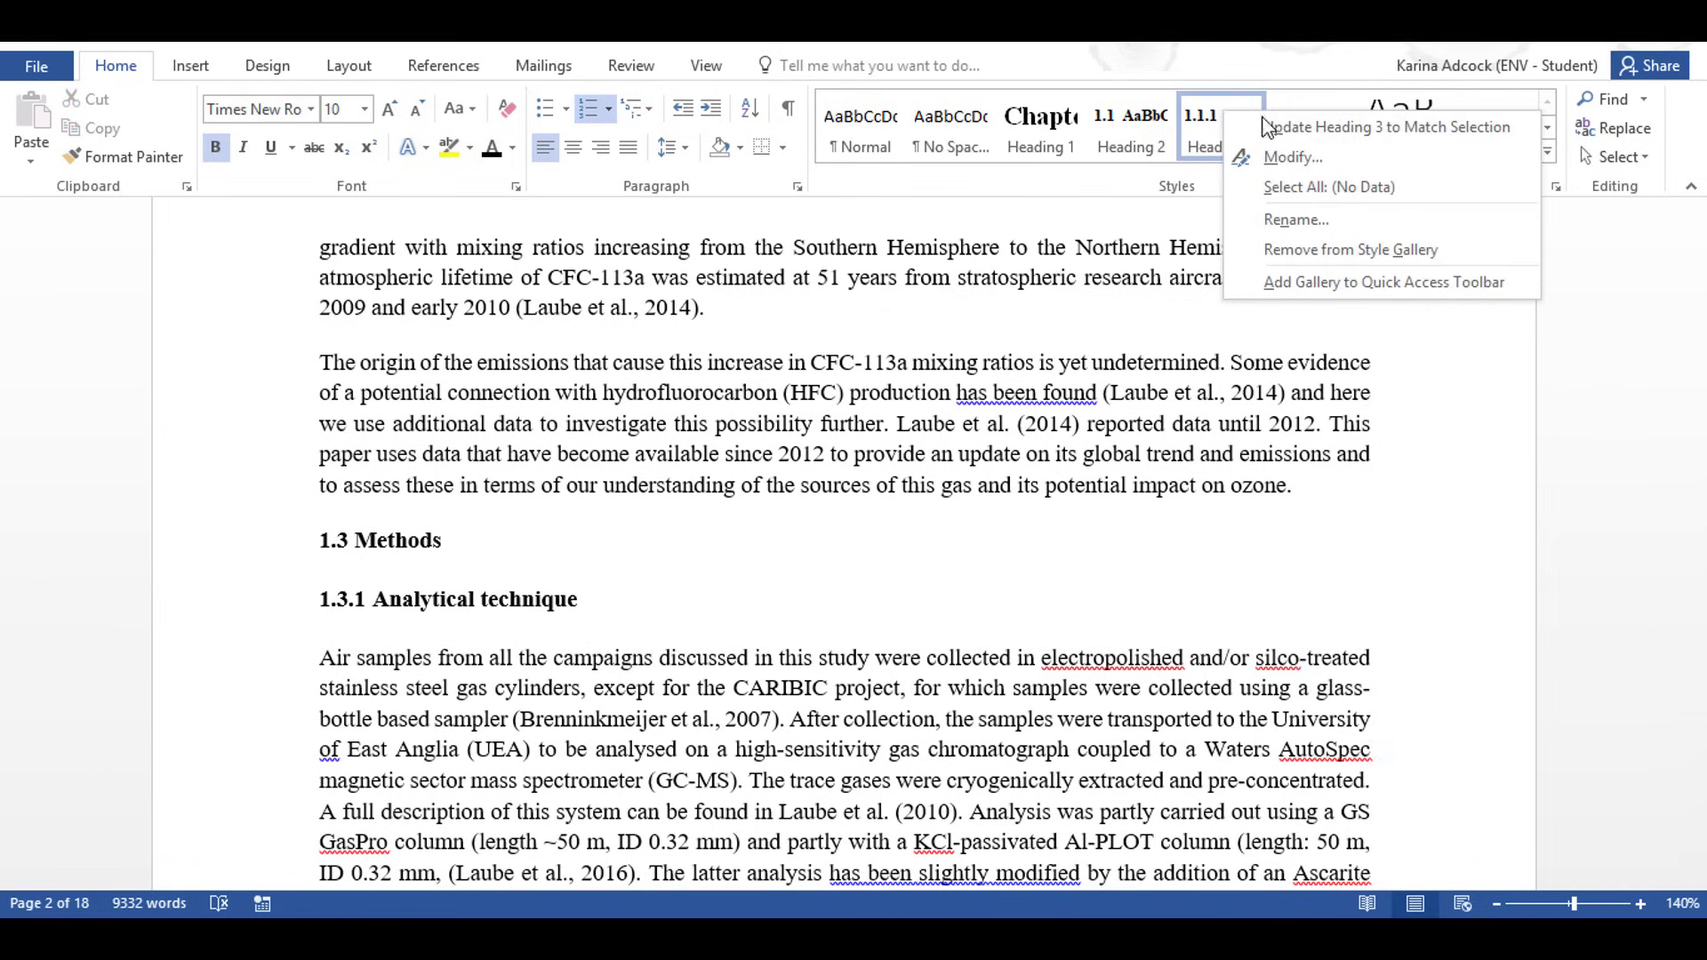
click(1362, 131)
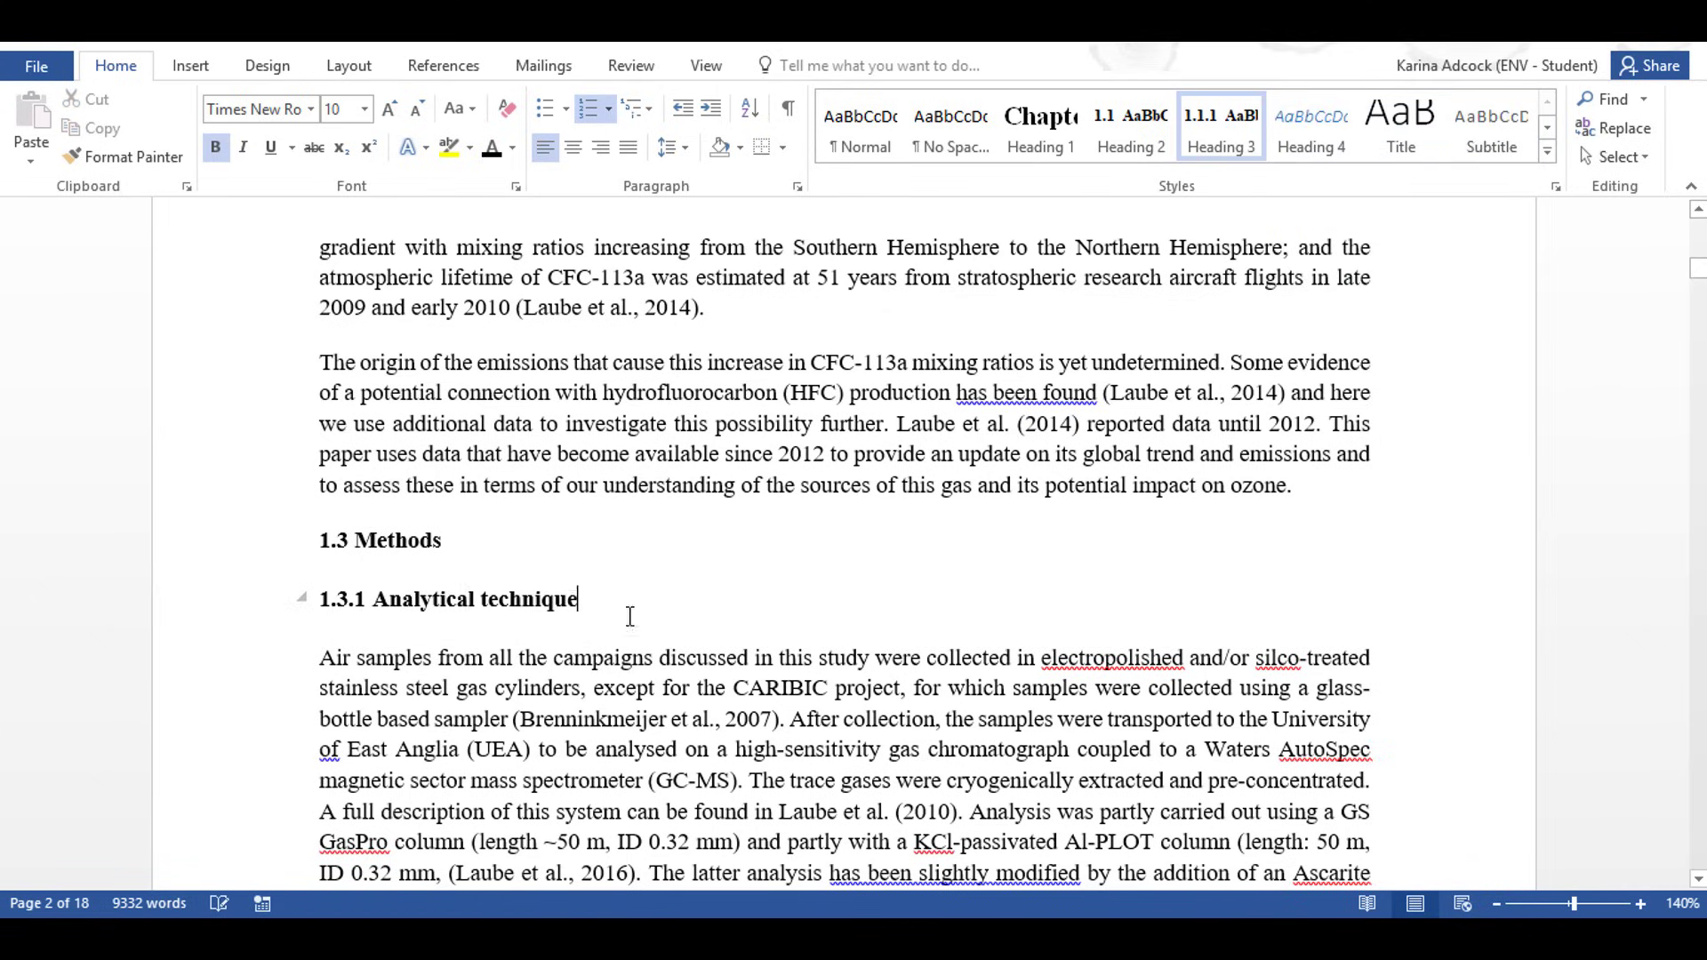
Apply Heading 3 to Sampling, Emission modelling and Dispersion modelling as headings 1.3.2–1.3.4.
scroll(638, 616, down, 7)
click(325, 482)
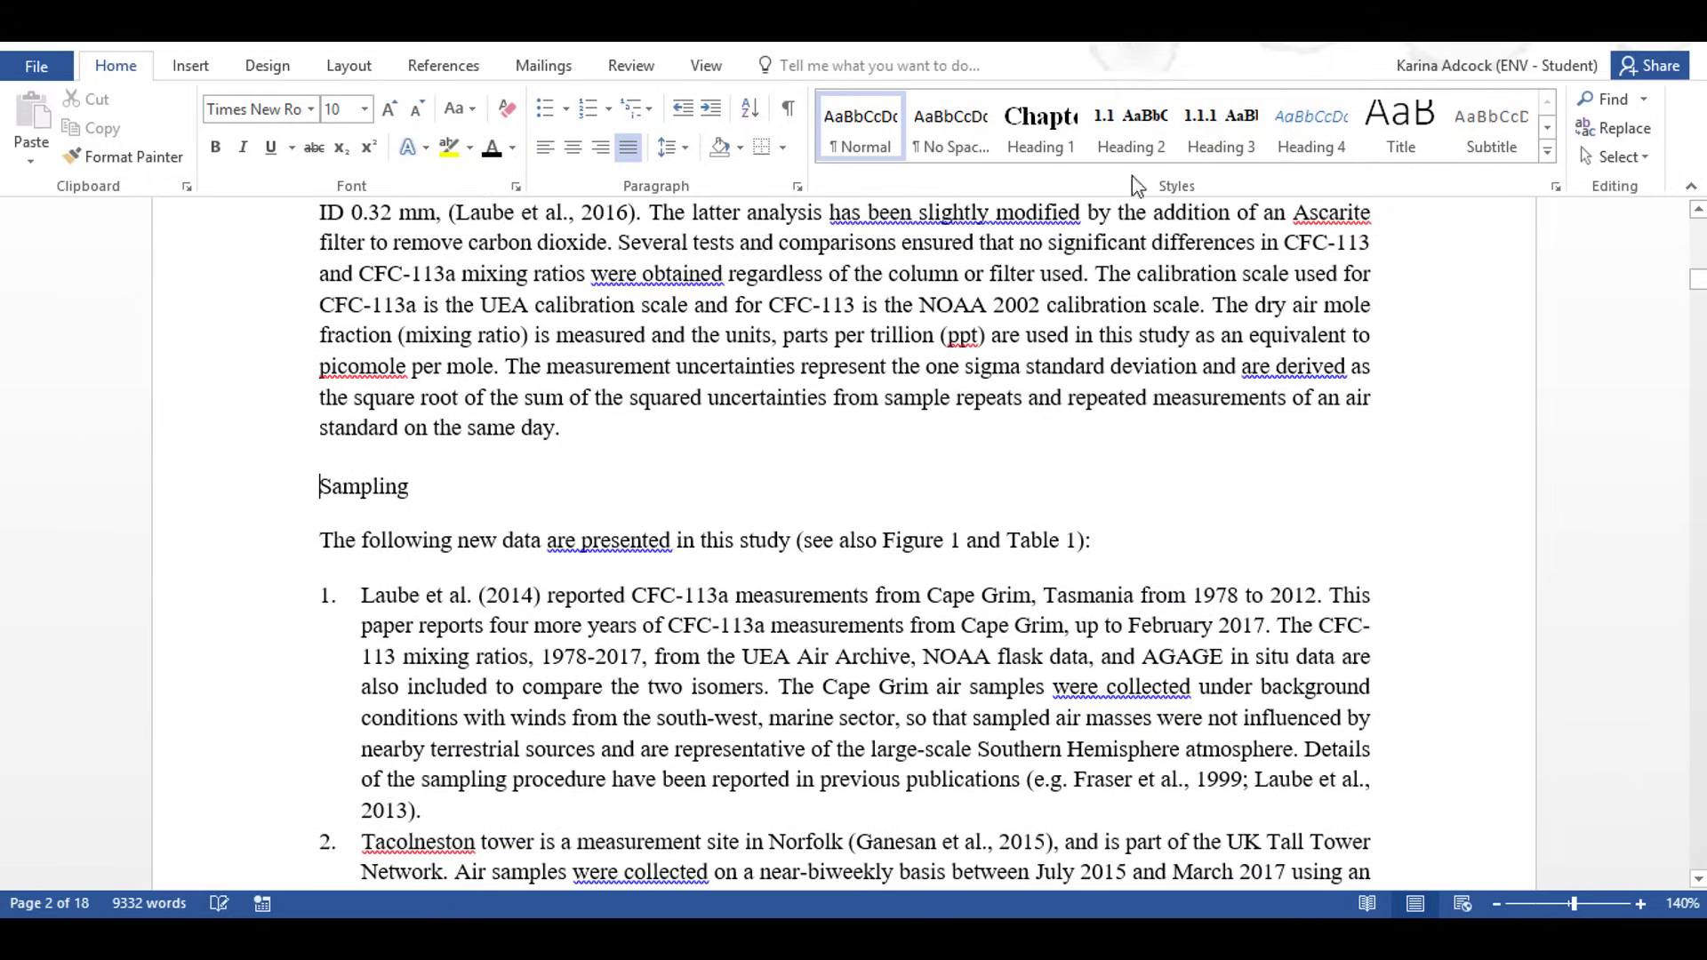
click(1220, 114)
scroll(578, 503, down, 7)
scroll(578, 504, down, 7)
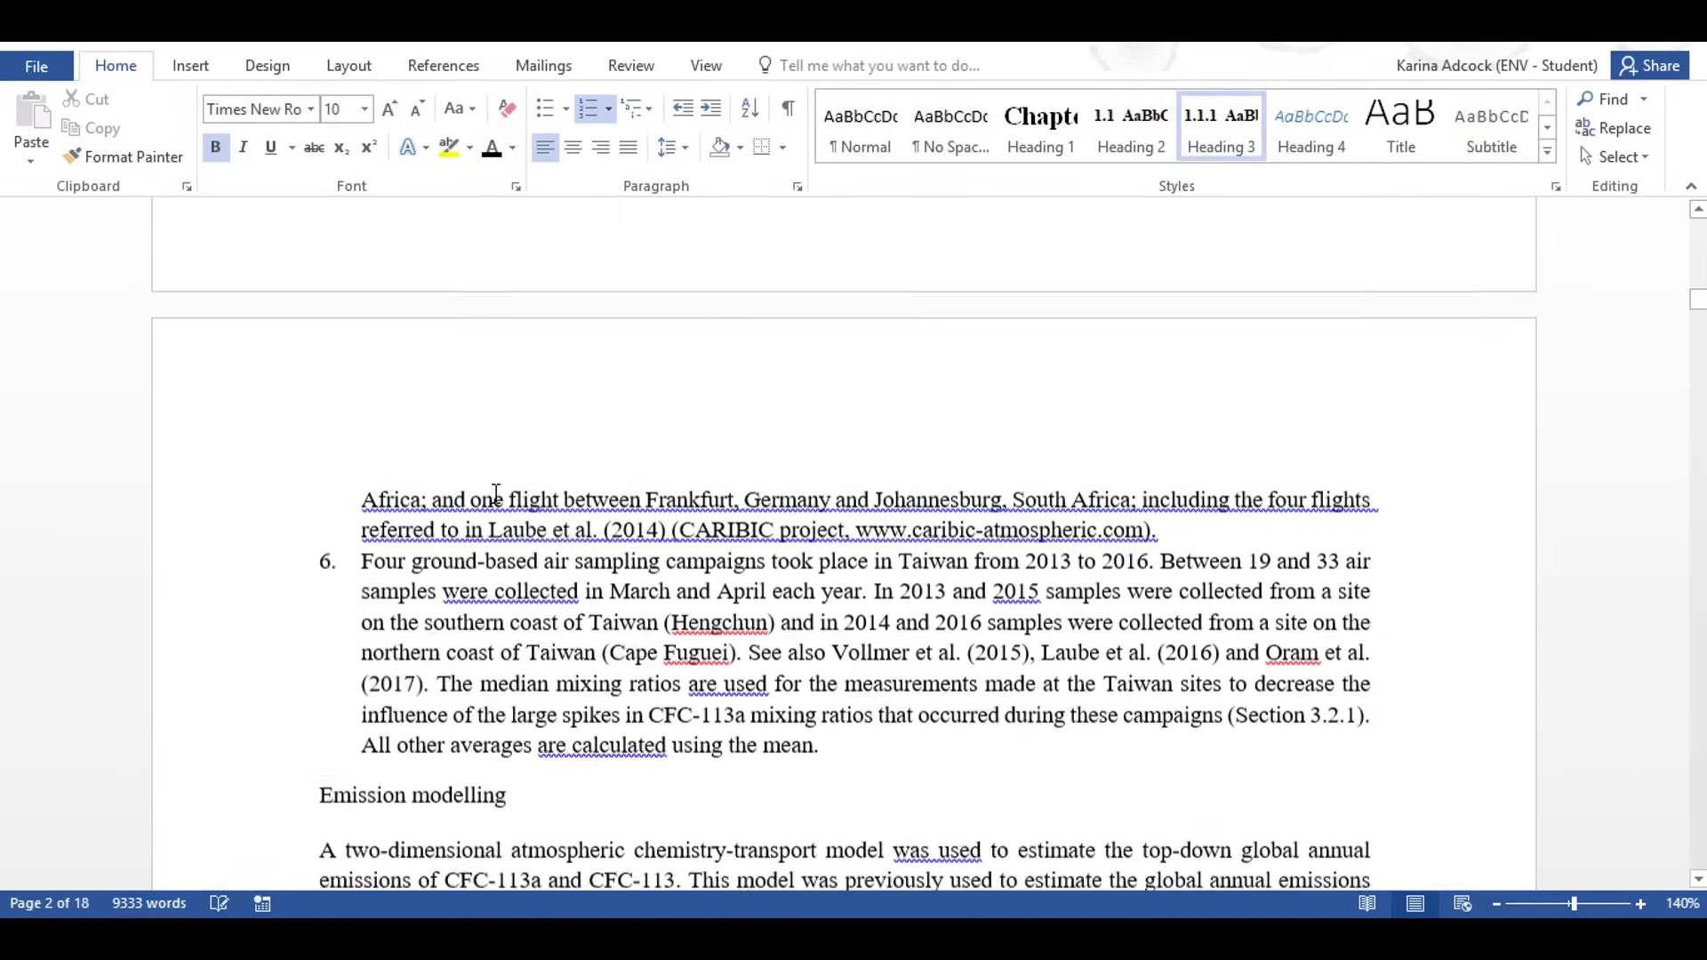
click(400, 545)
click(1220, 133)
scroll(475, 321, down, 15)
click(475, 331)
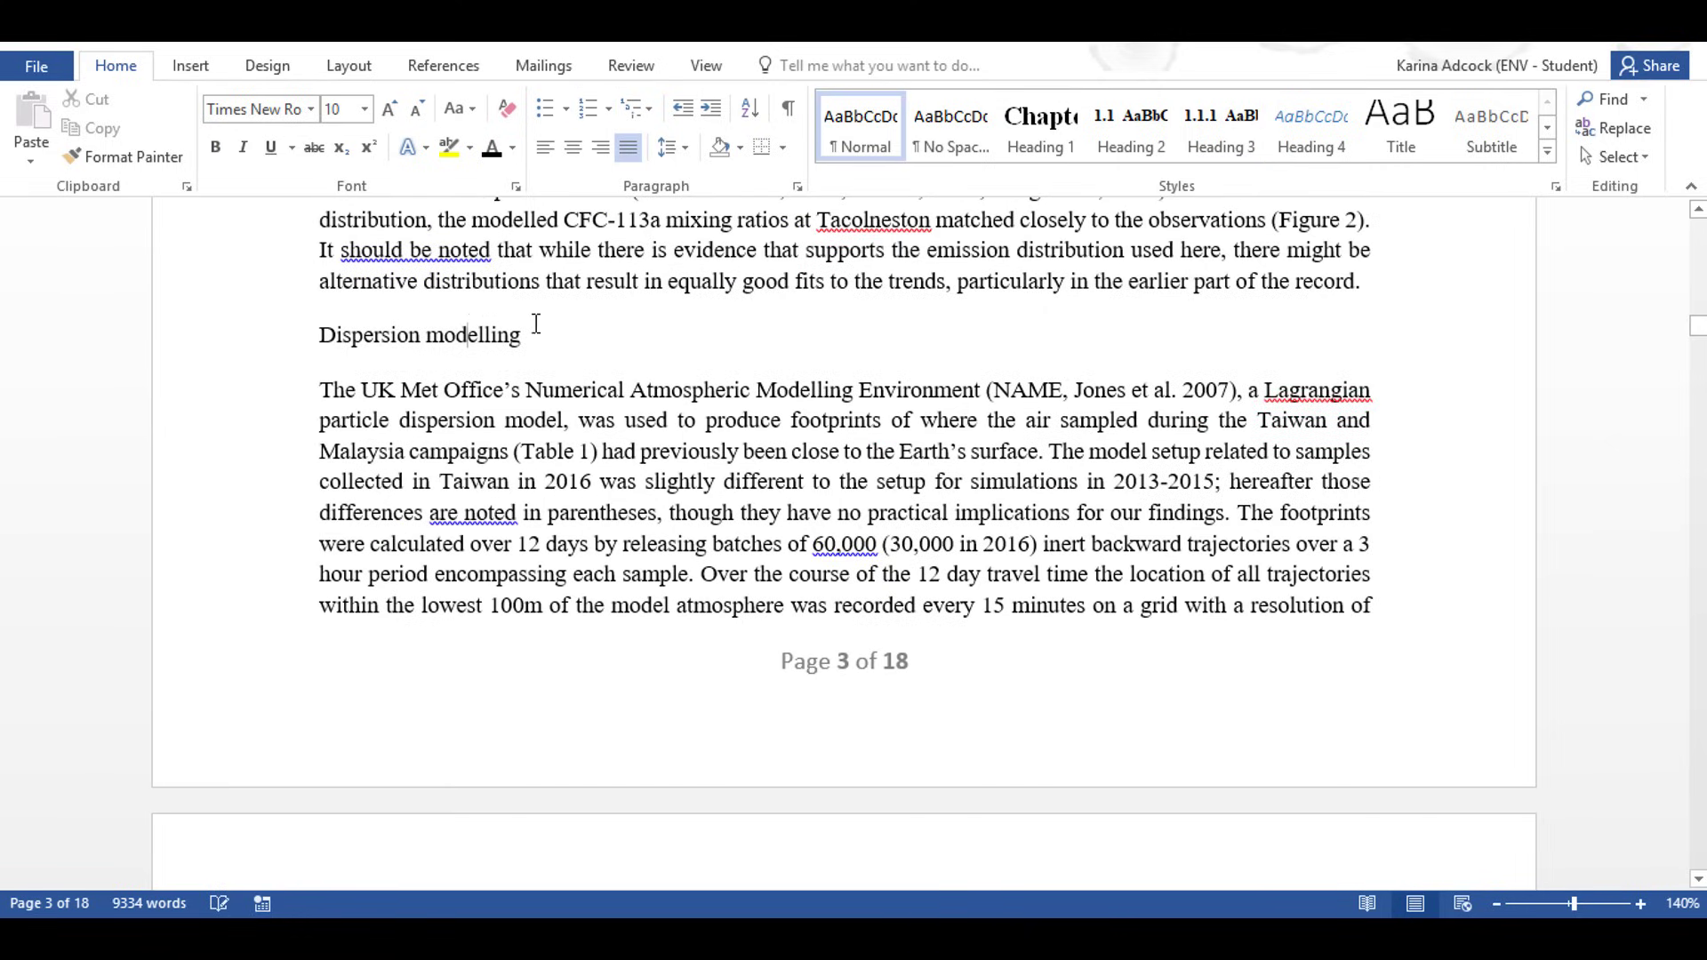
click(1220, 133)
Make Results heading 1.4 (Heading 2) and Long-term atmospheric trends heading 1.4.1 (Heading 3).
scroll(466, 549, down, 15)
scroll(466, 550, down, 3)
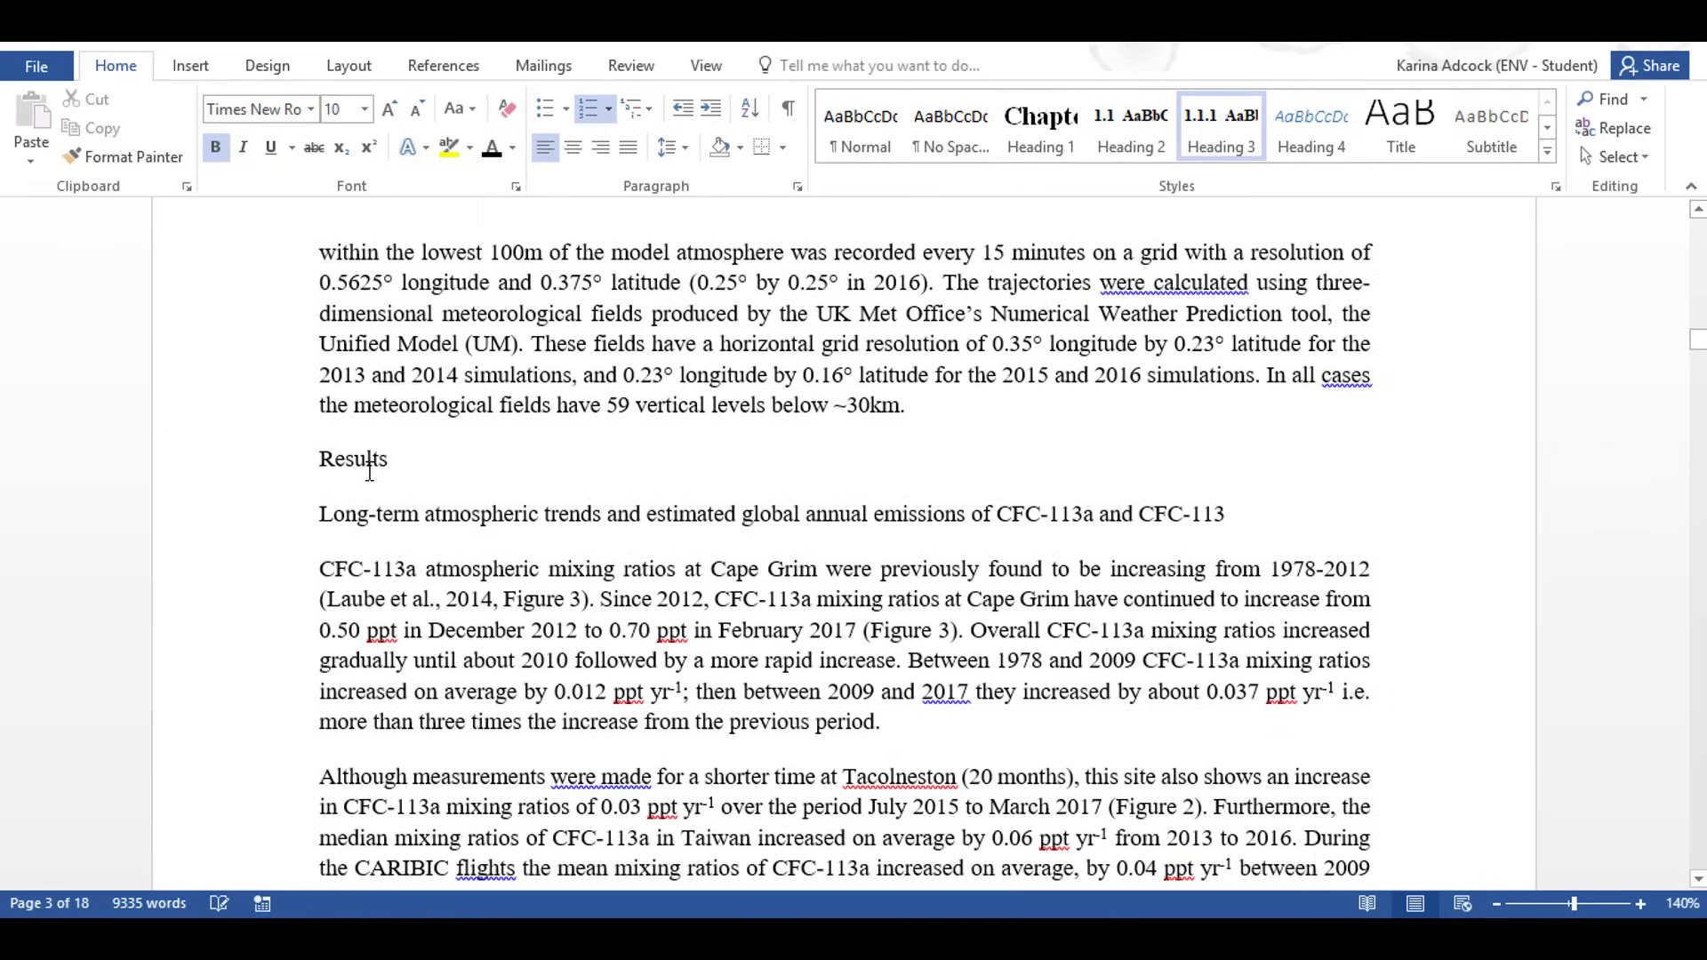
click(369, 464)
click(1131, 134)
click(596, 518)
click(1220, 133)
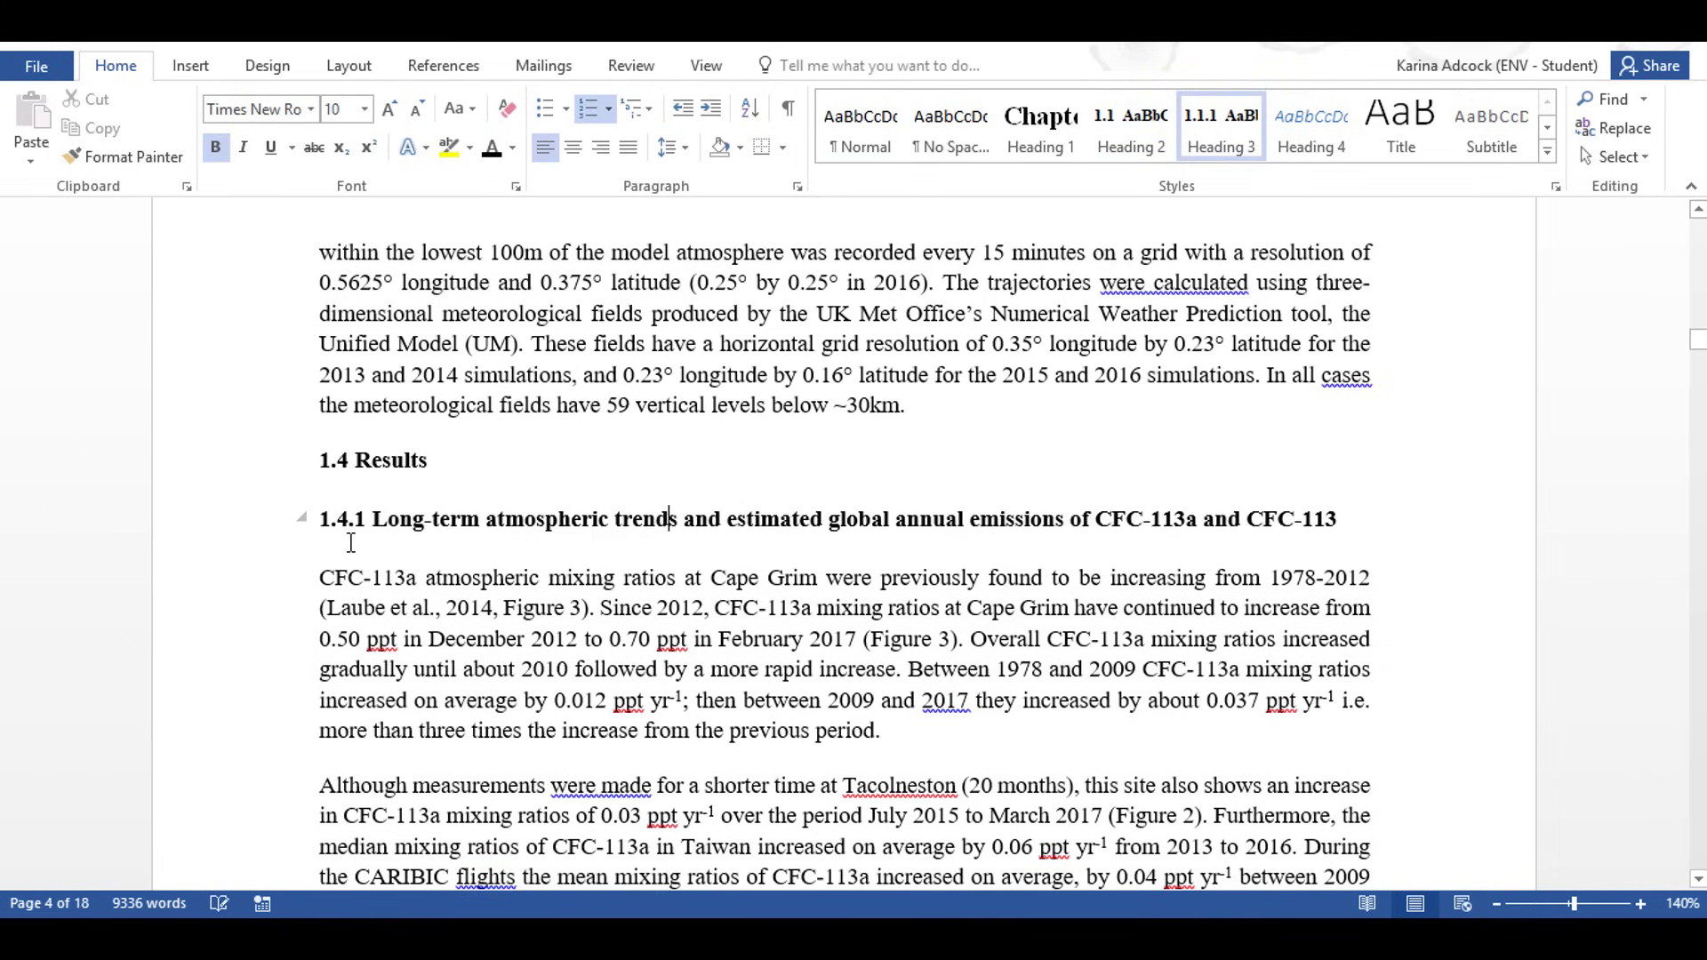
click(725, 67)
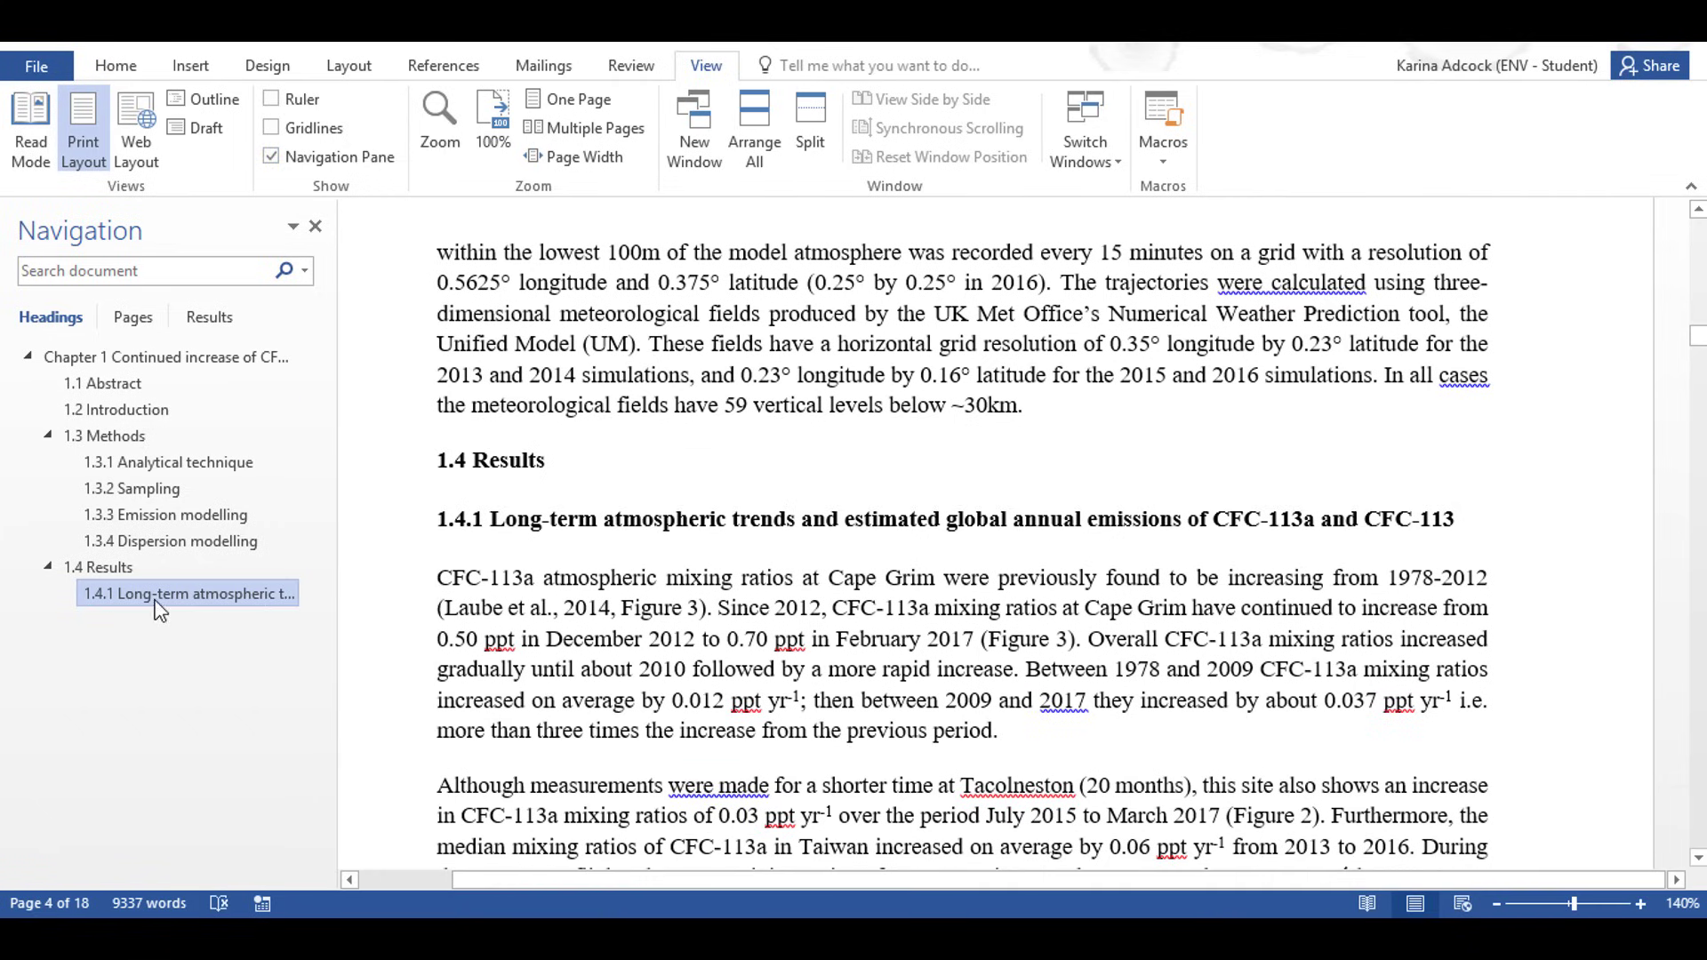
Jump to Chapter 1, 1.3 Methods and 1.3.2 Sampling, then collapse and re-expand Methods.
click(189, 353)
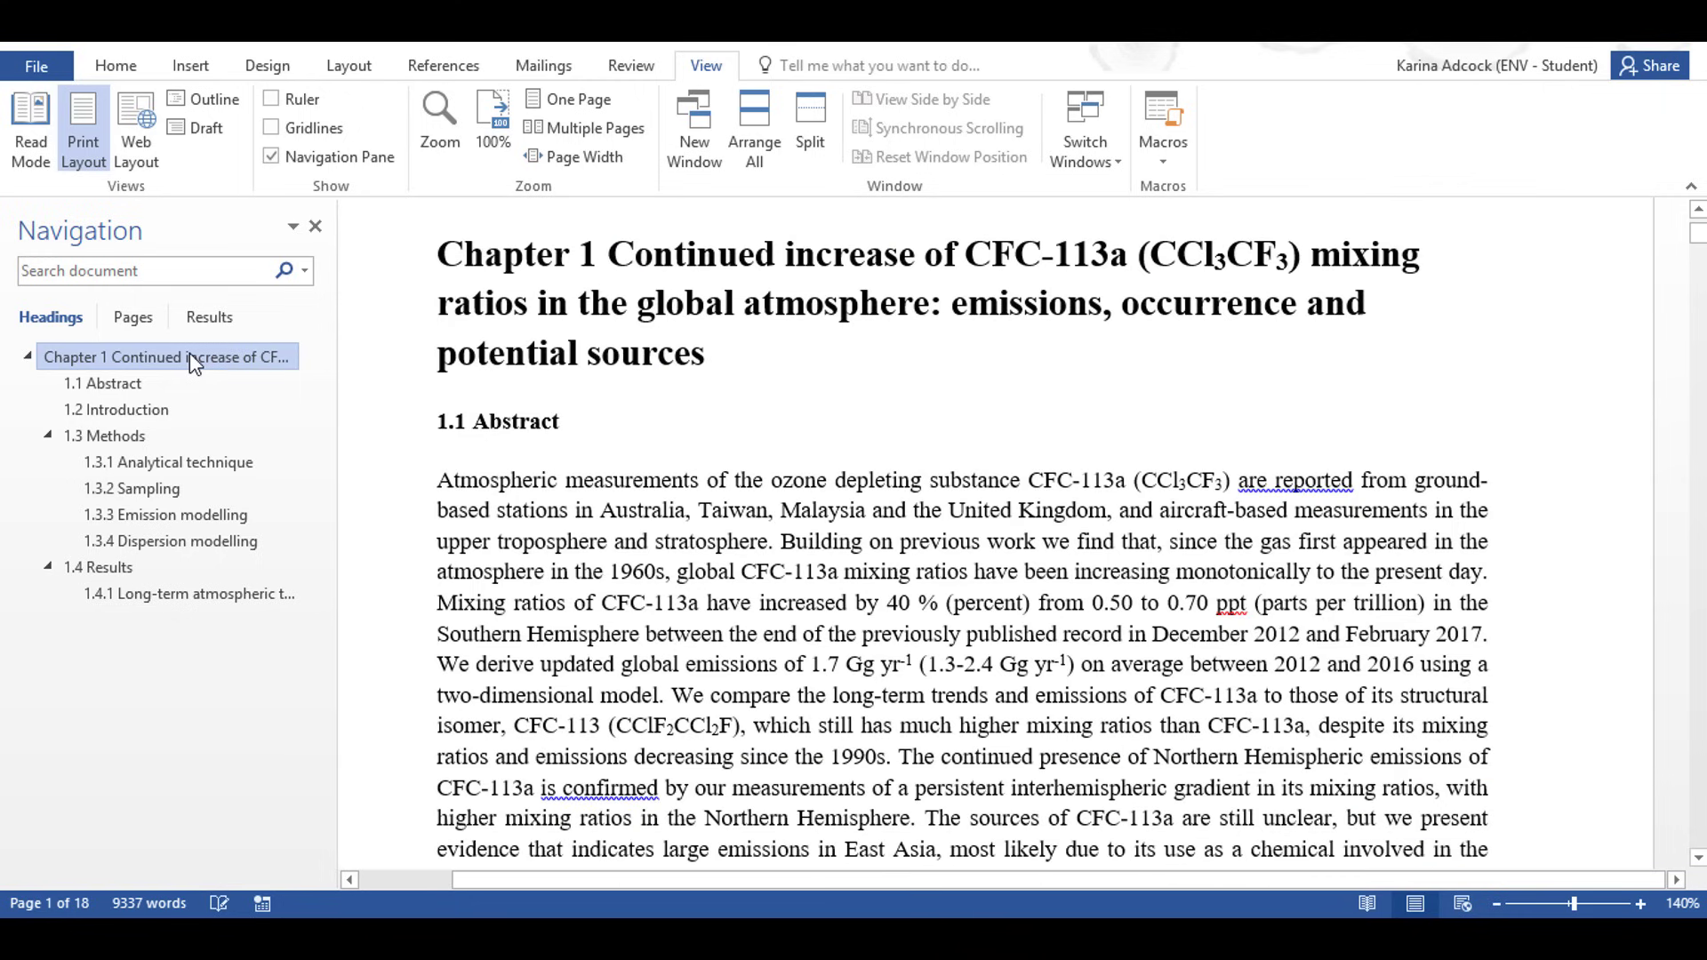
click(122, 438)
click(111, 489)
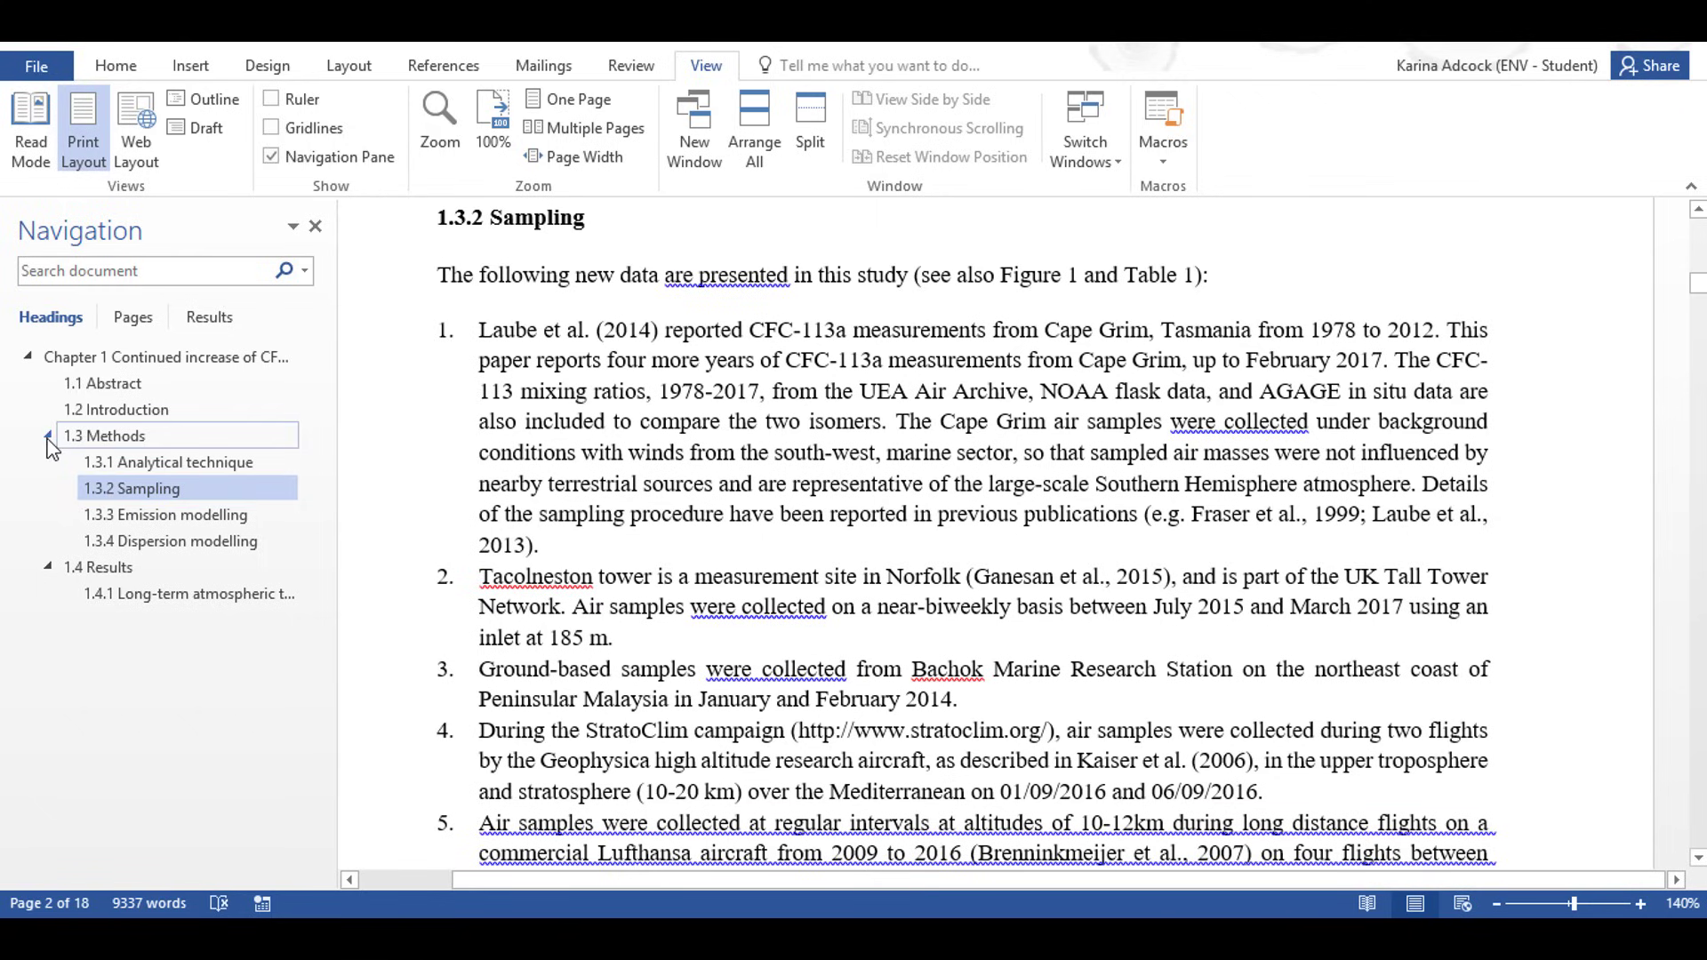
click(49, 436)
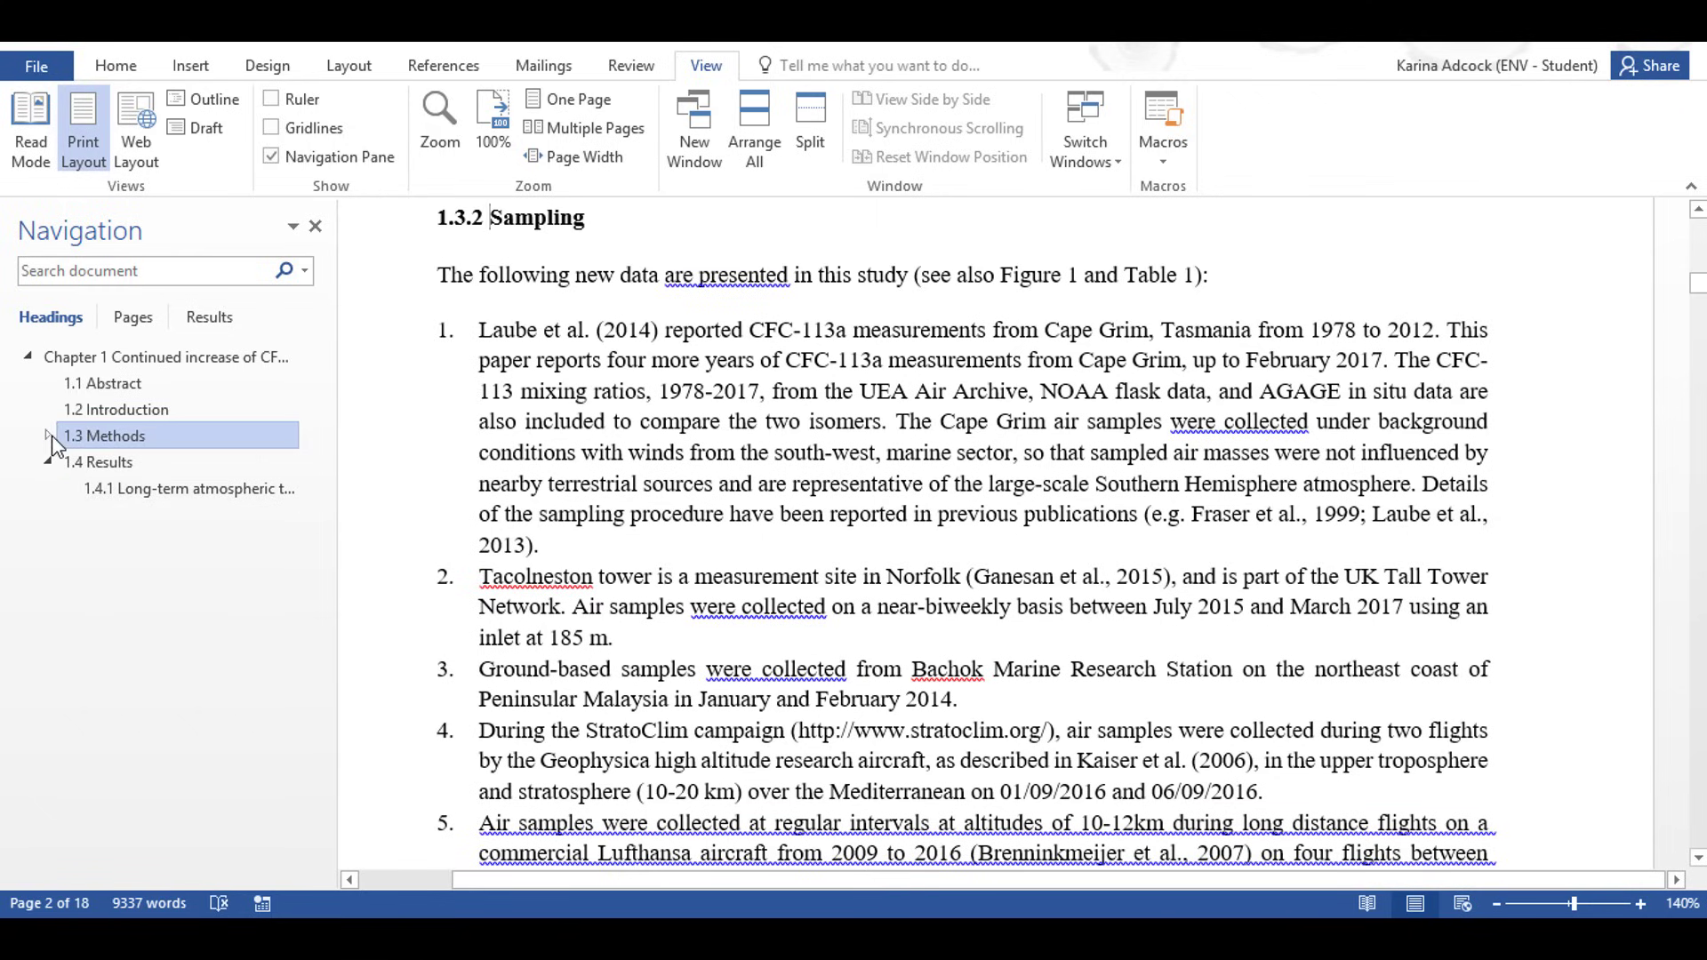
click(49, 436)
click(49, 435)
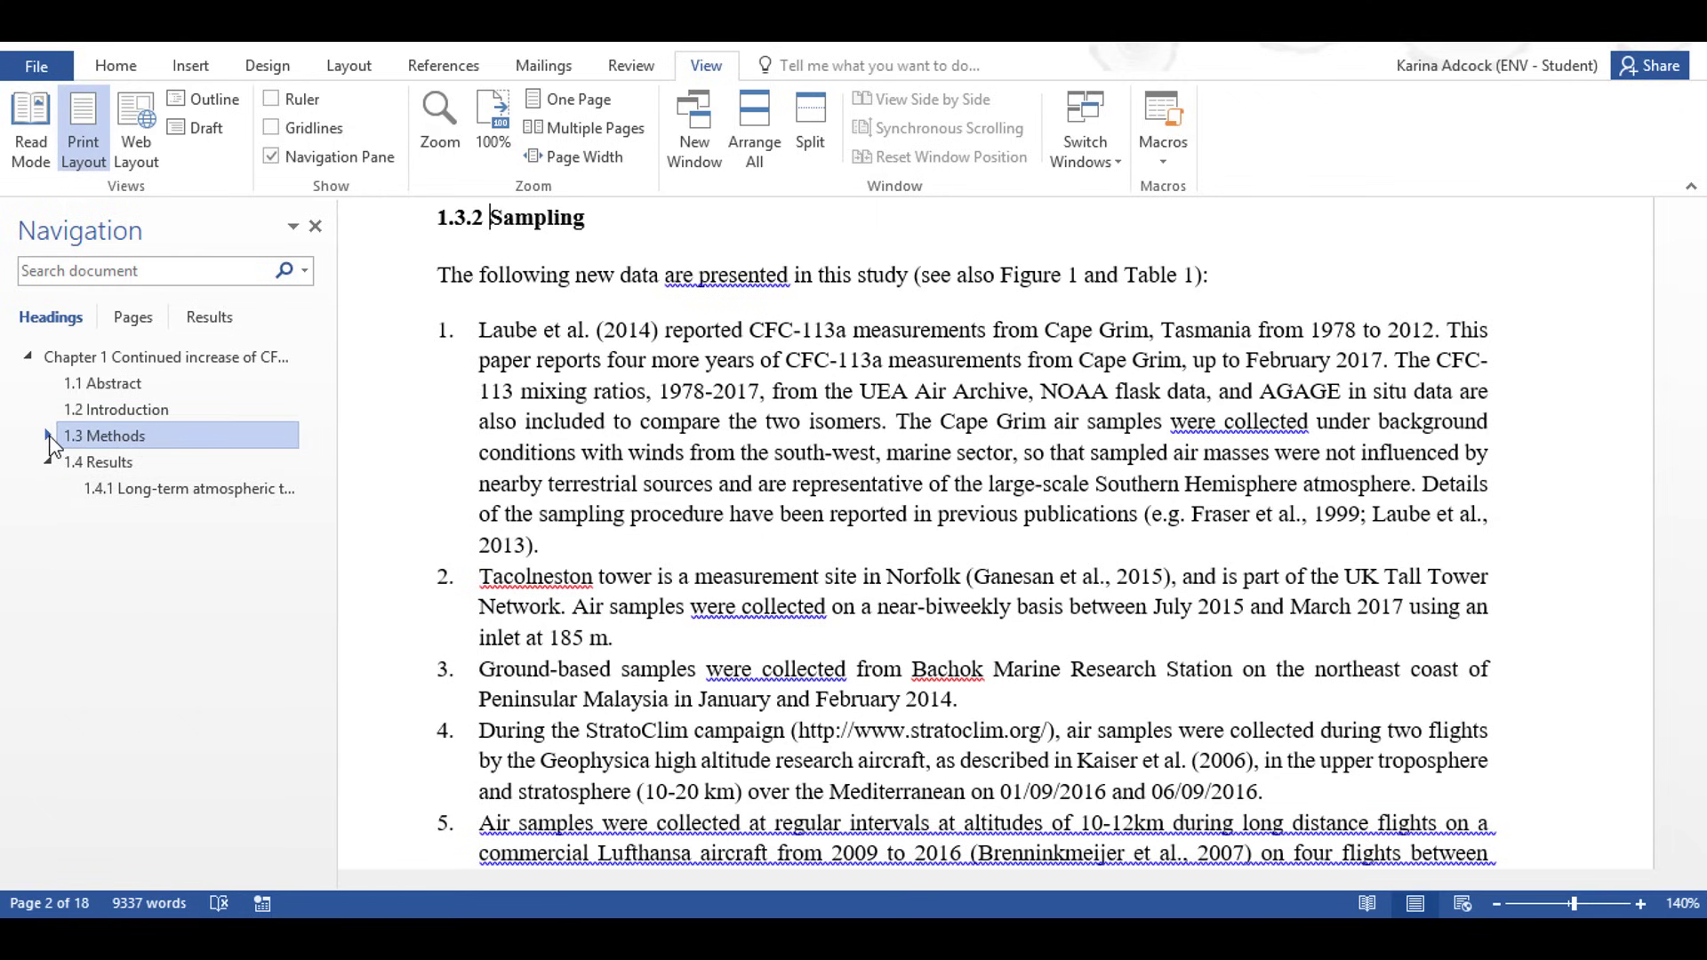
click(48, 436)
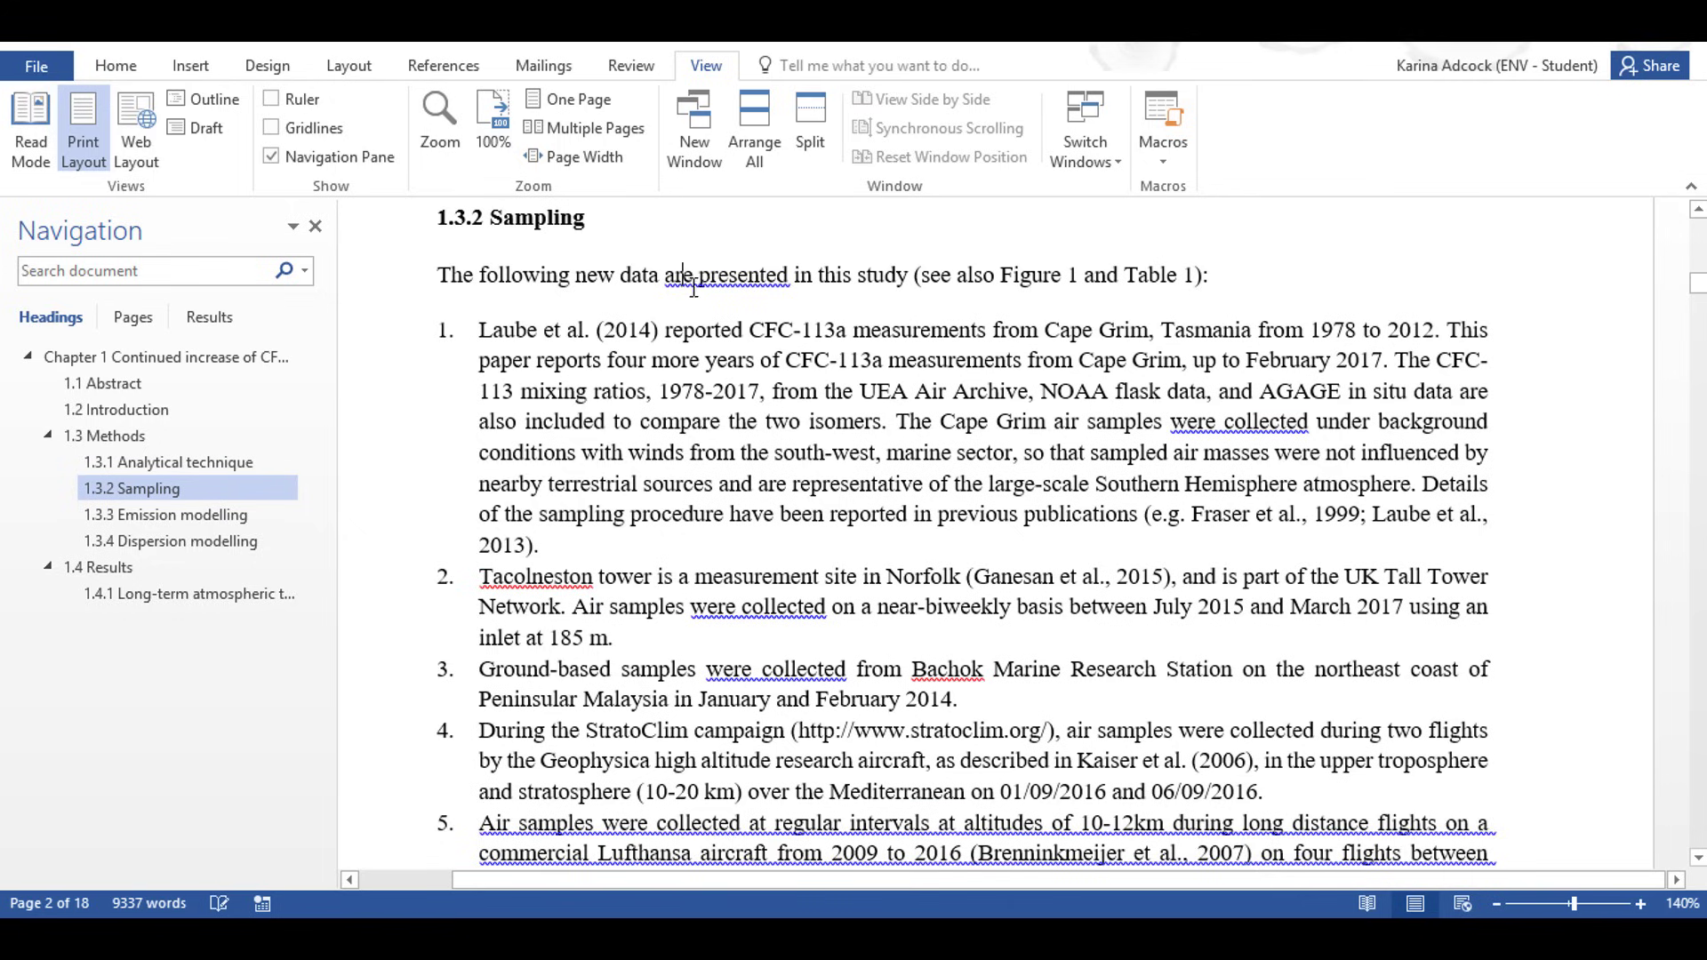
Collapse the 1.3.2 Sampling section's body text in the document.
scroll(716, 431, up, 2)
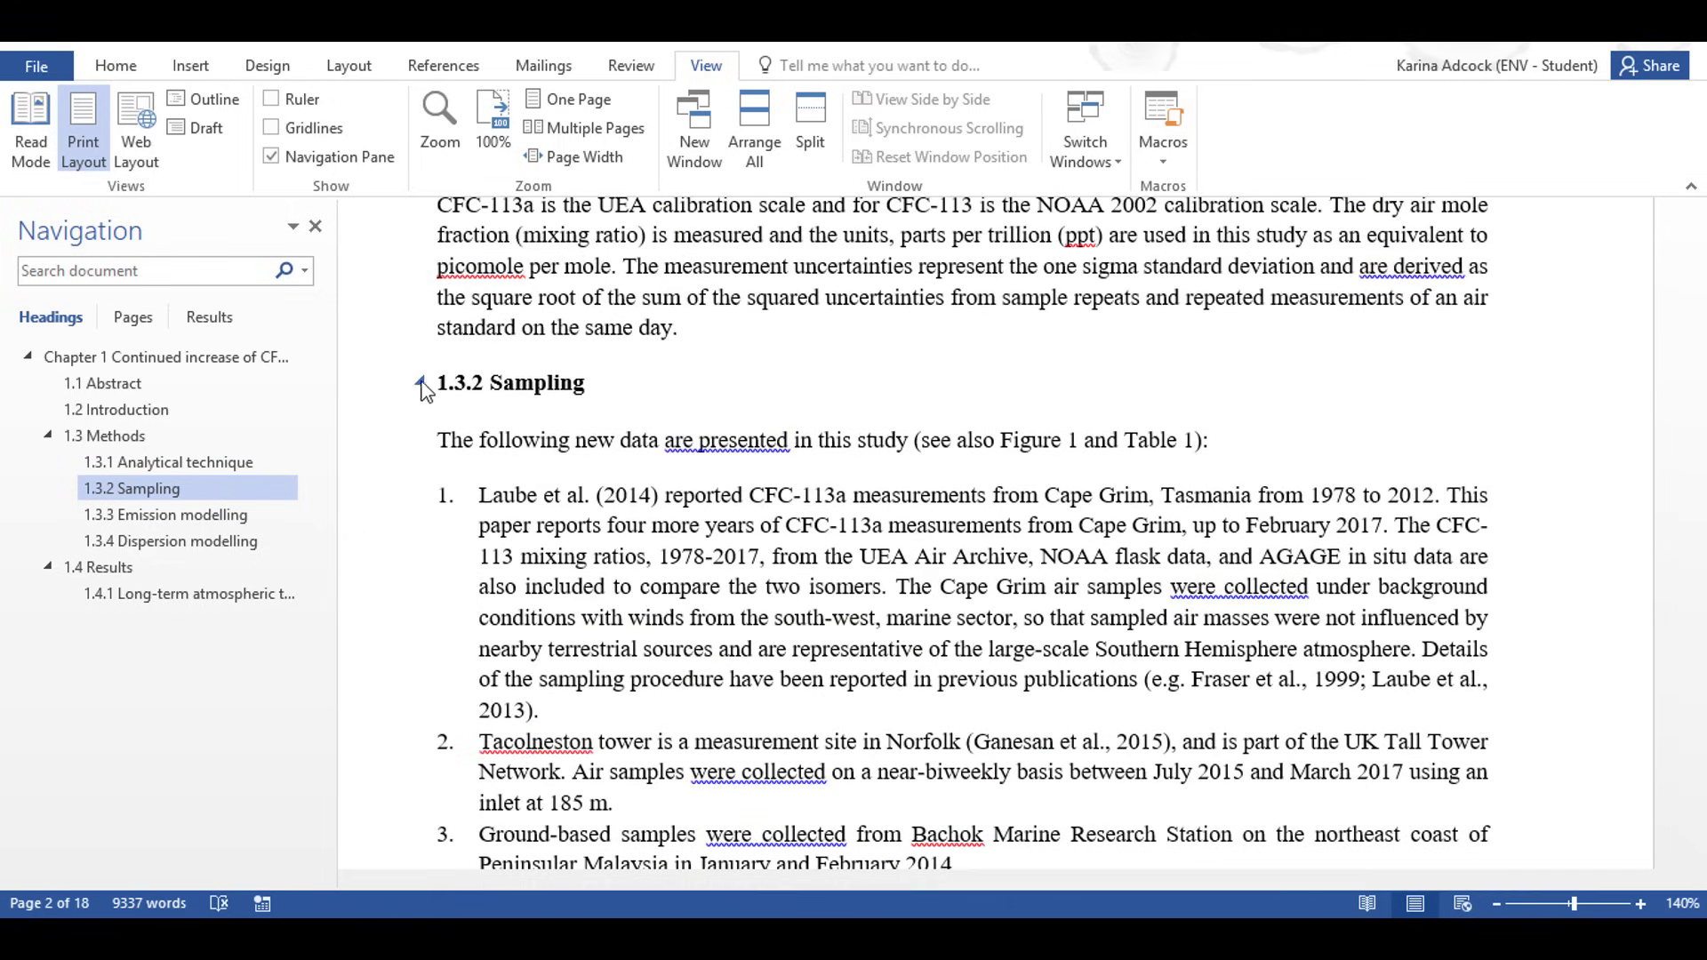
click(421, 382)
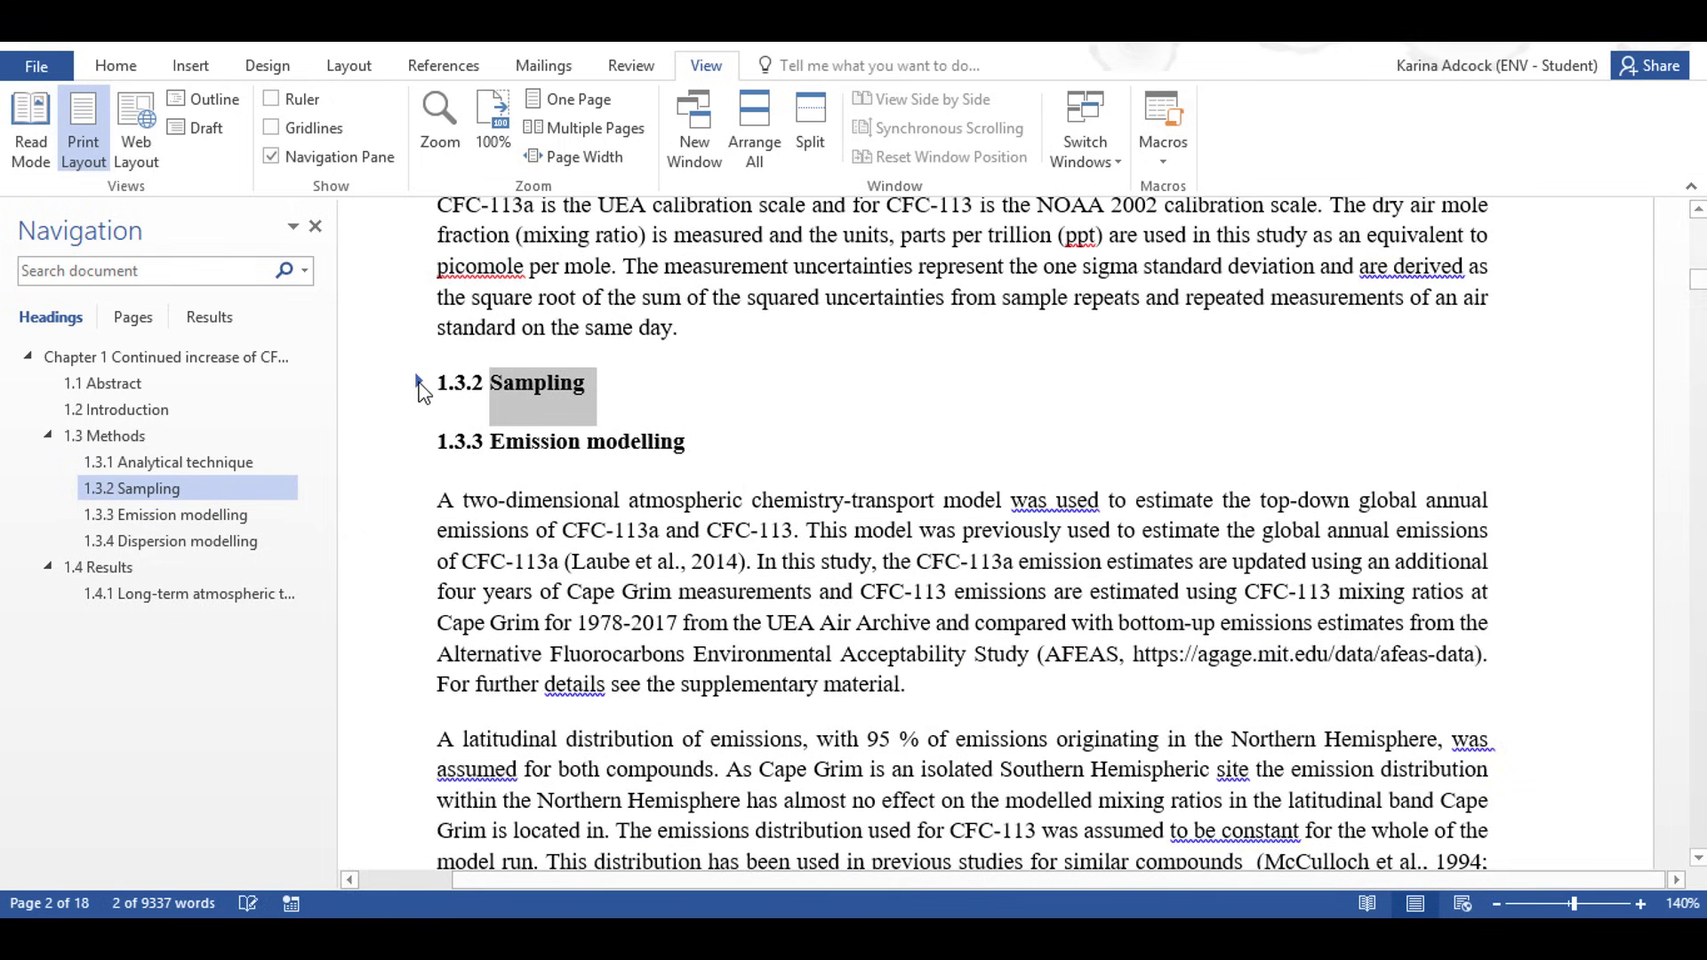
click(419, 383)
click(420, 383)
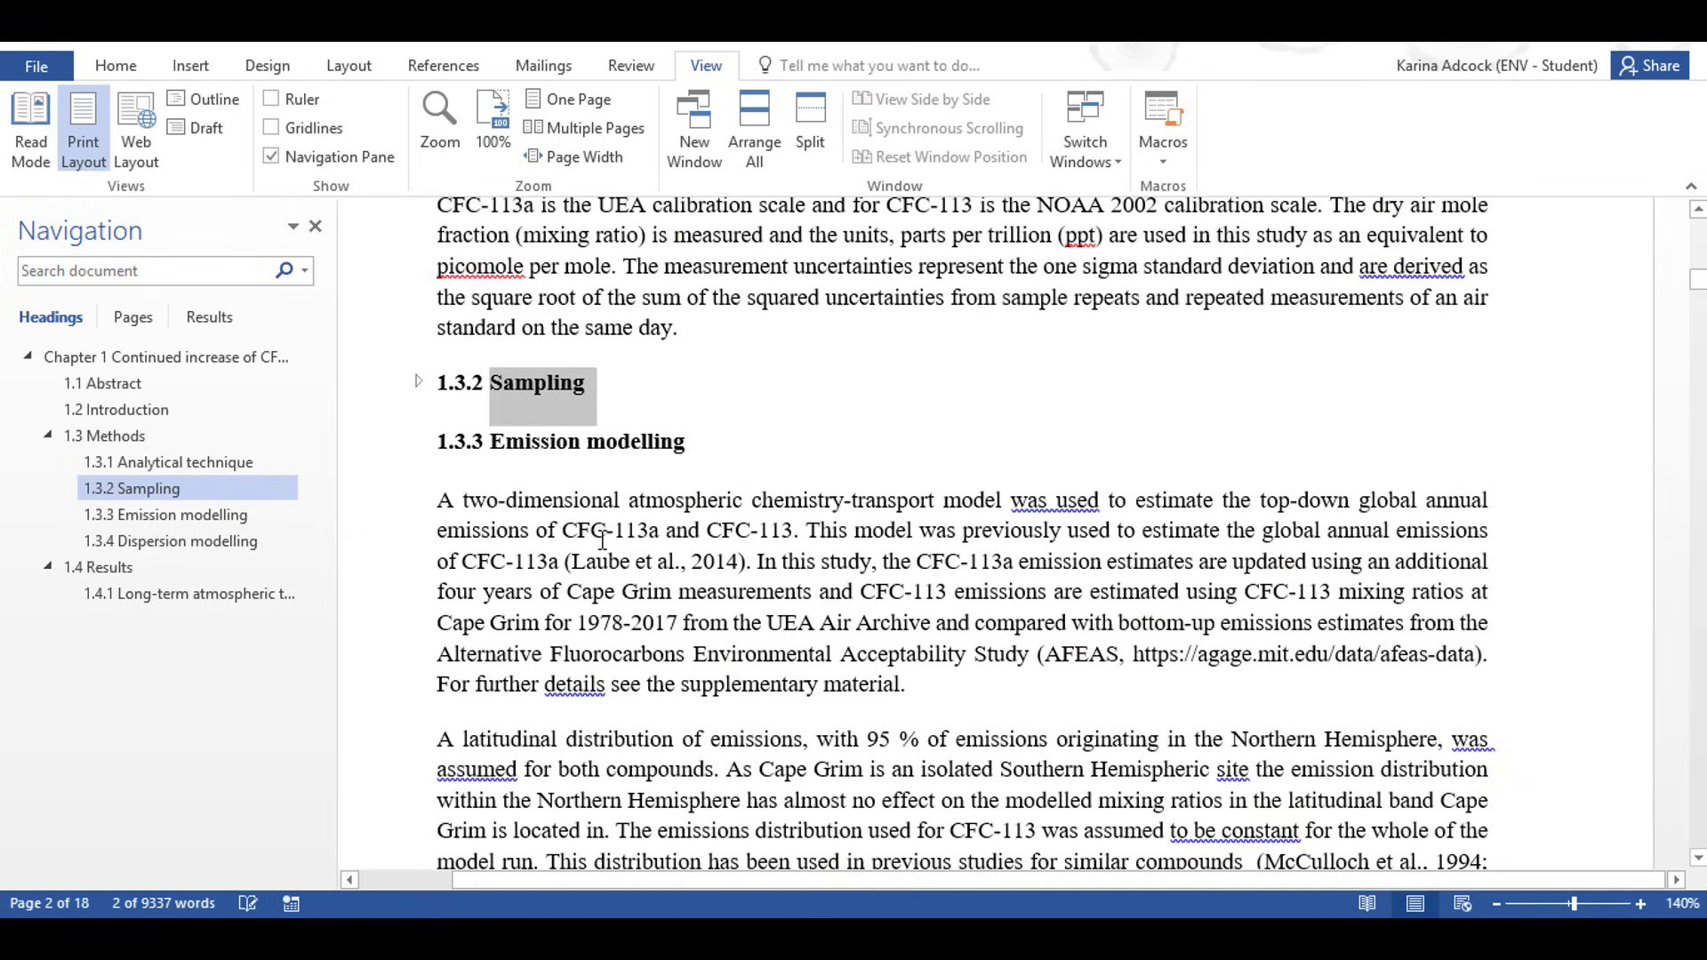